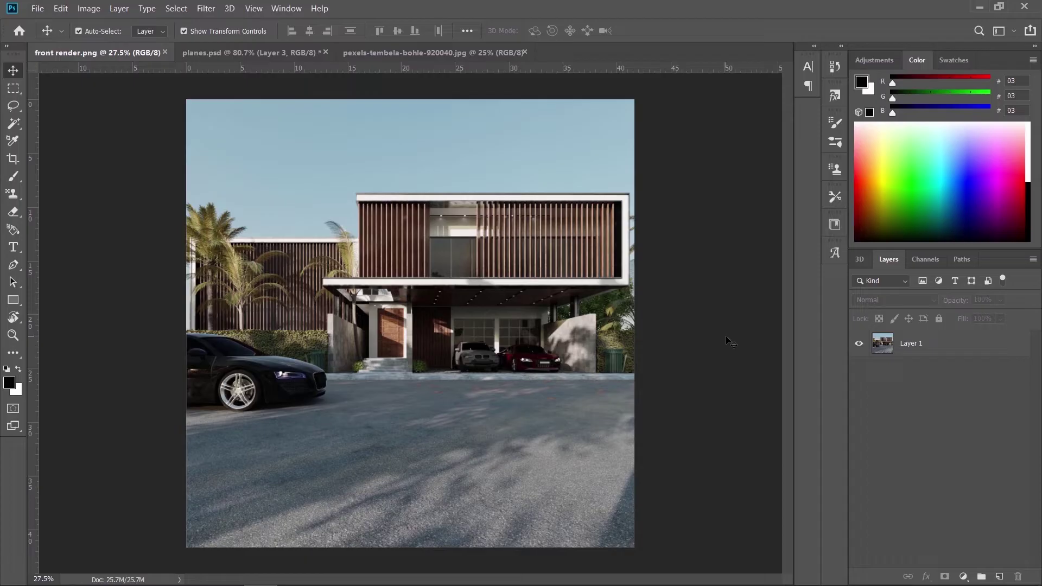
- Select Layer 1 of the front render.png house render in the Layers panel
click(954, 352)
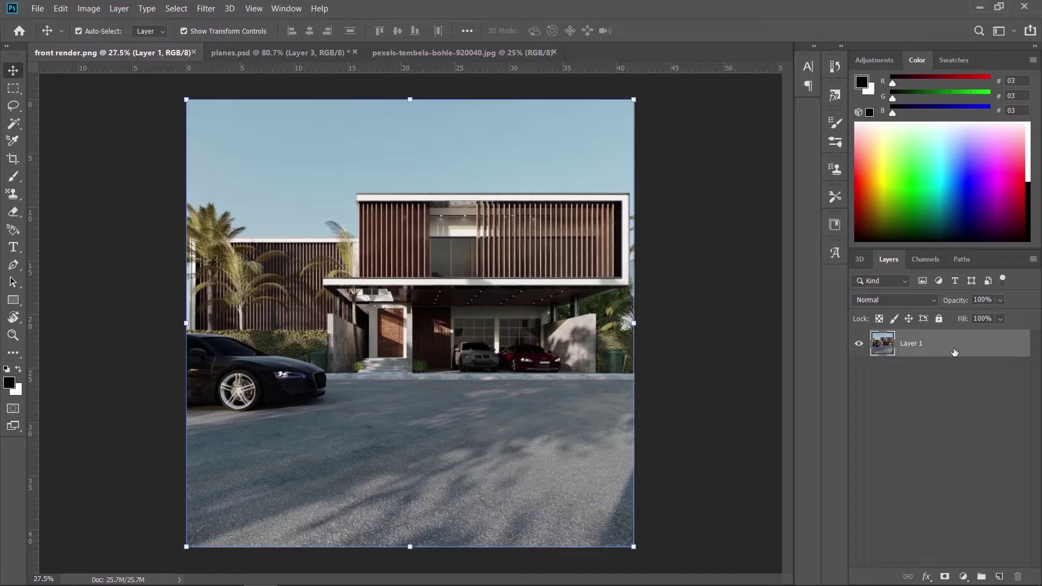
- Duplicate Layer 1 as a new Layer 1 copy
right_click(954, 351)
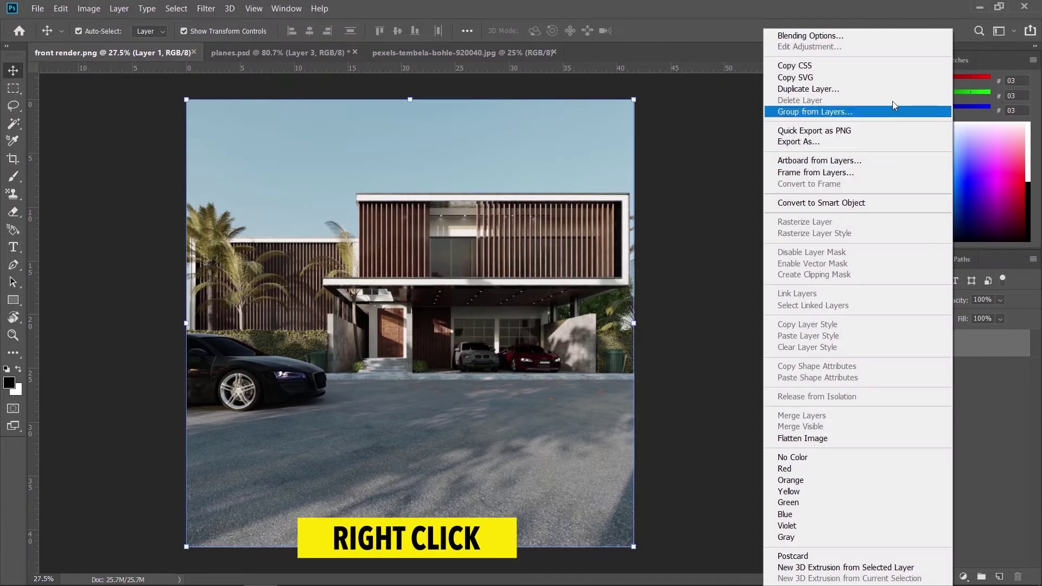
click(888, 91)
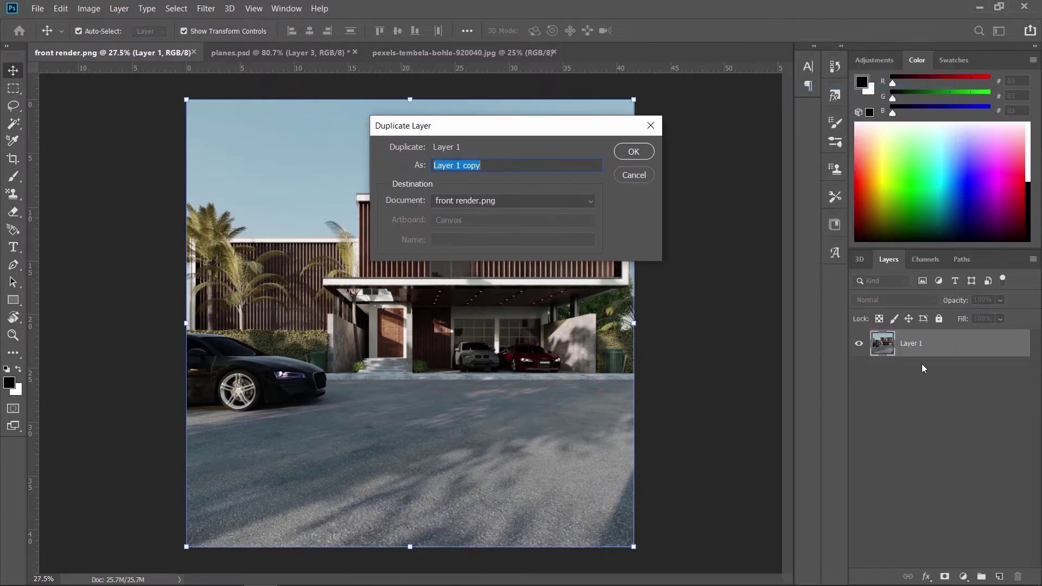
click(634, 152)
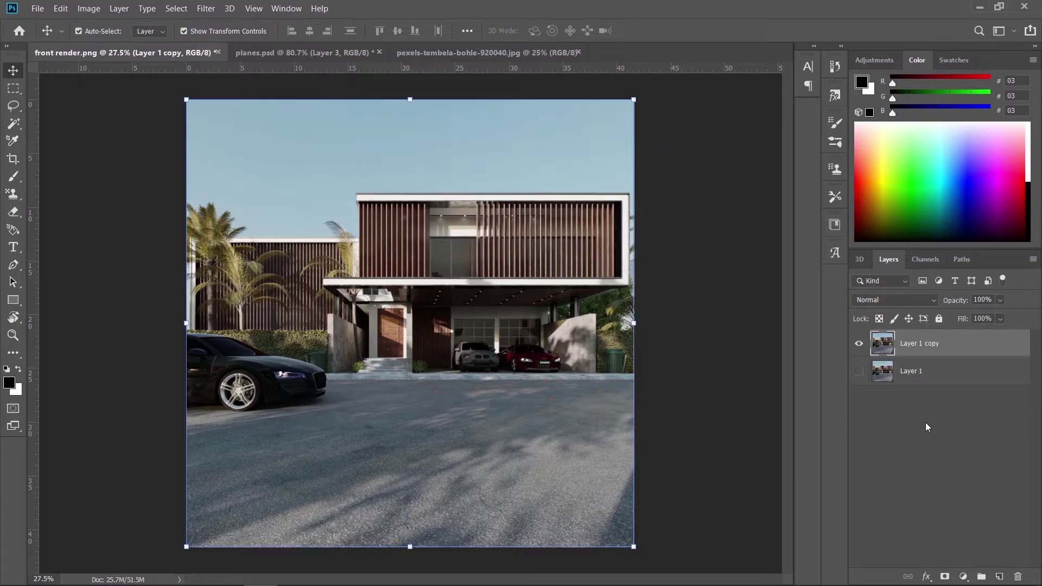
- Knock out Layer 1 copy's sky using Blend If Blue with the This Layer white slider at 188
double_click(953, 347)
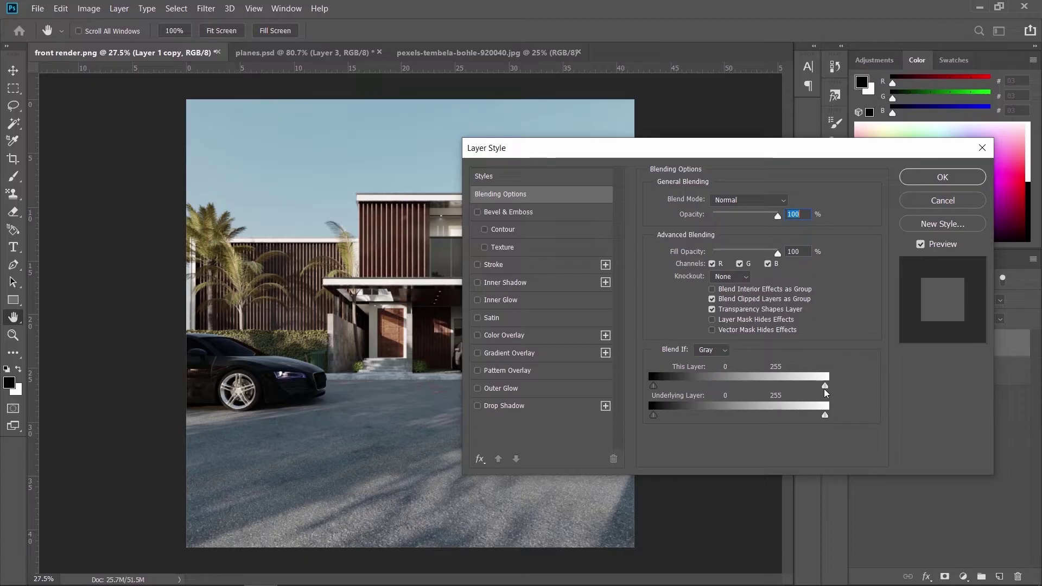
click(723, 351)
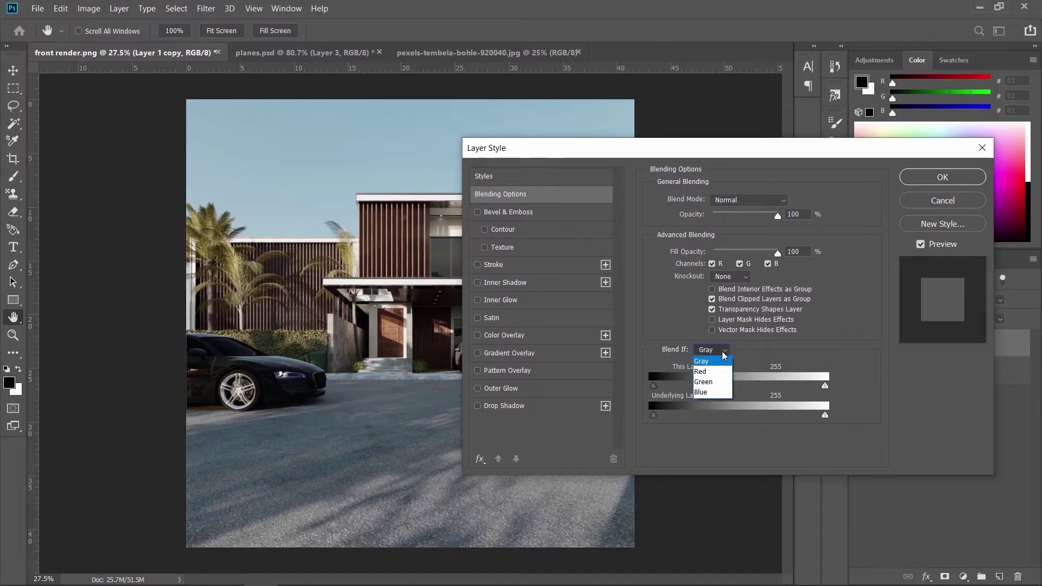
key(Escape)
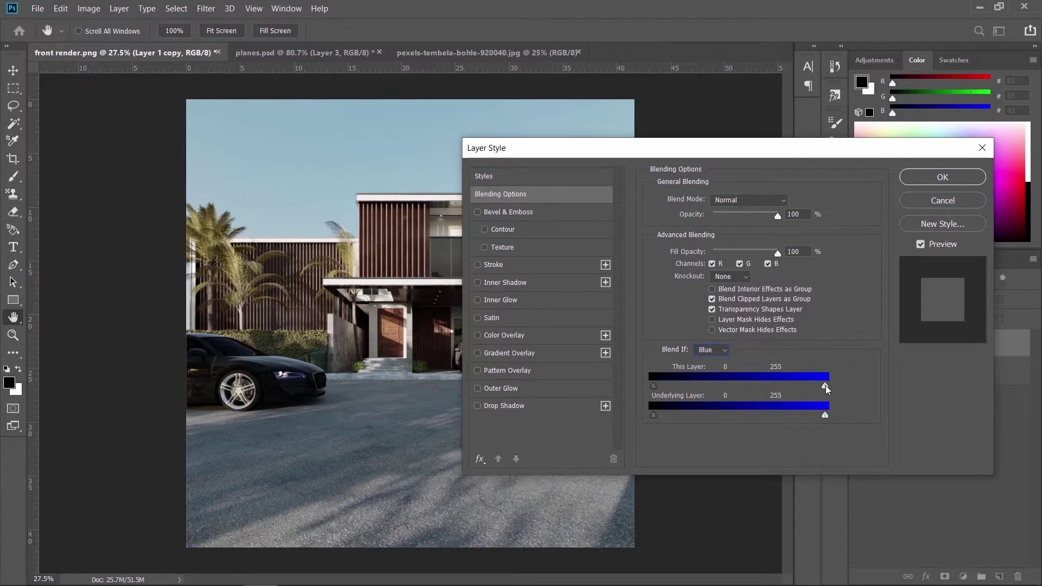
drag(825, 386, 780, 386)
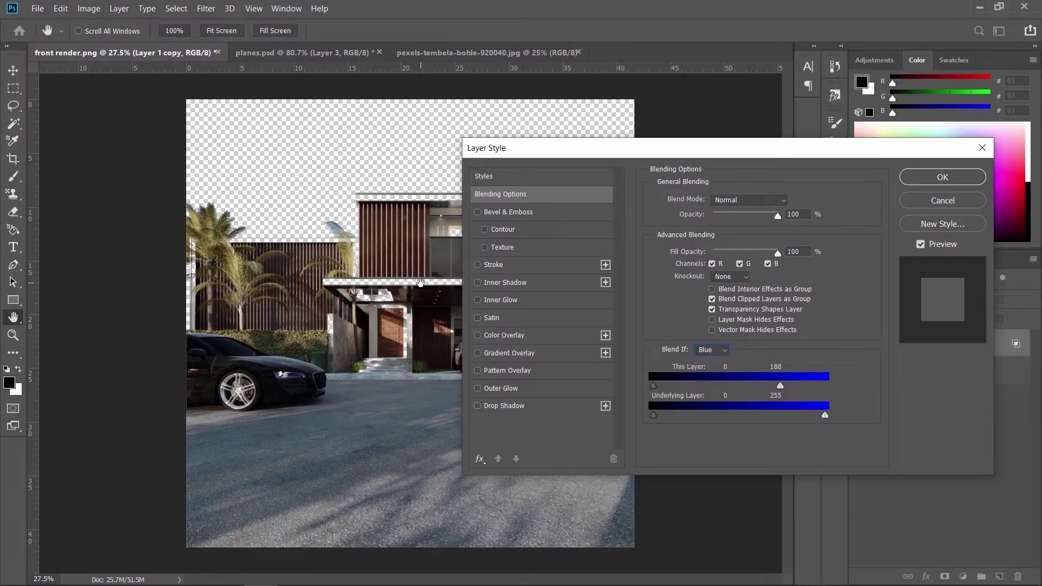
key(Return)
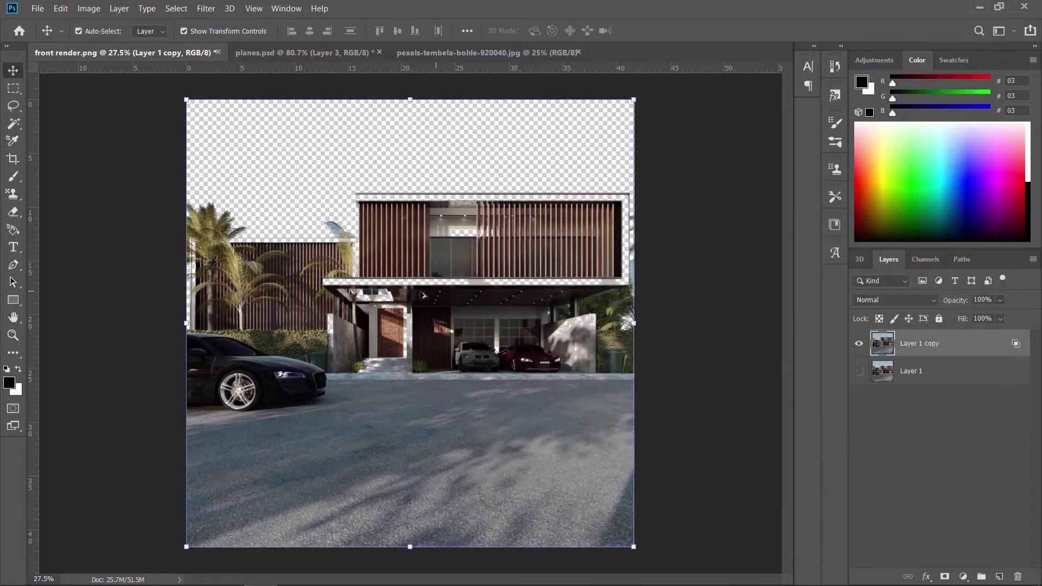
- Split Layer 1 copy's blue This Layer highlight slider to roughly 125/185 to feather the leaf edges
scroll(421, 293, up, 3)
scroll(410, 296, up, 1)
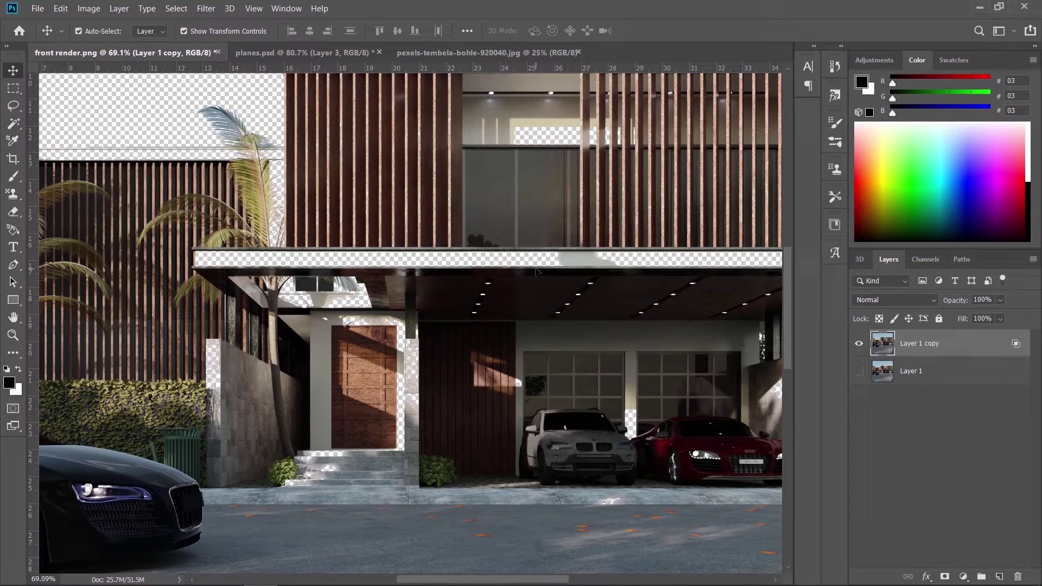
scroll(536, 270, up, 2)
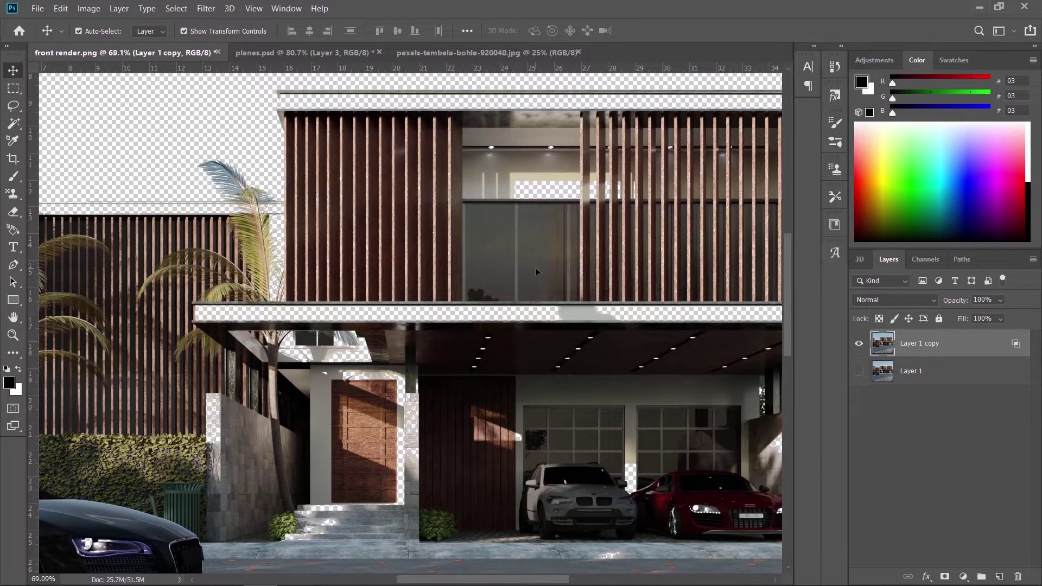
scroll(212, 168, up, 11)
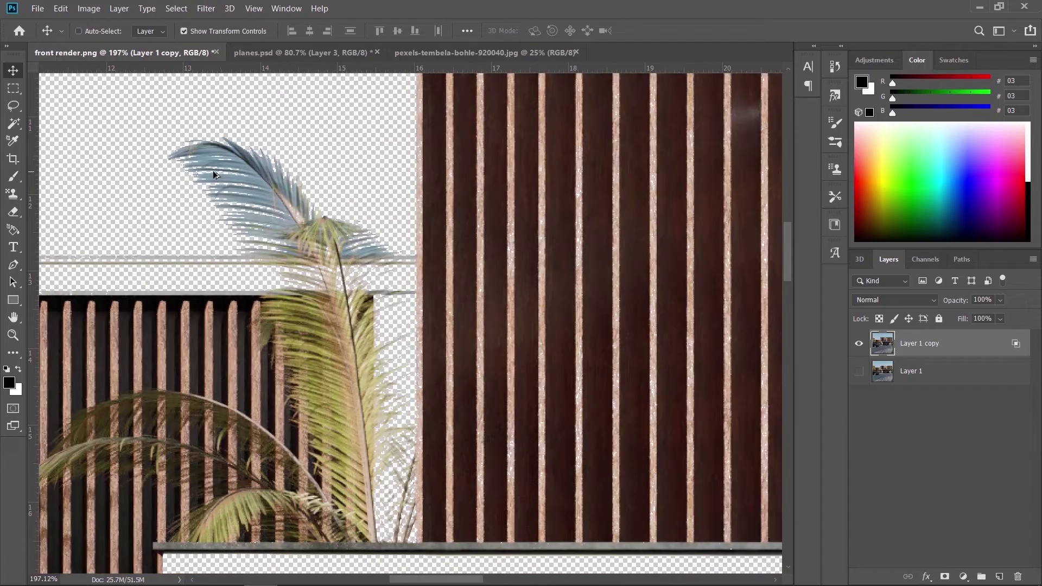
double_click(956, 347)
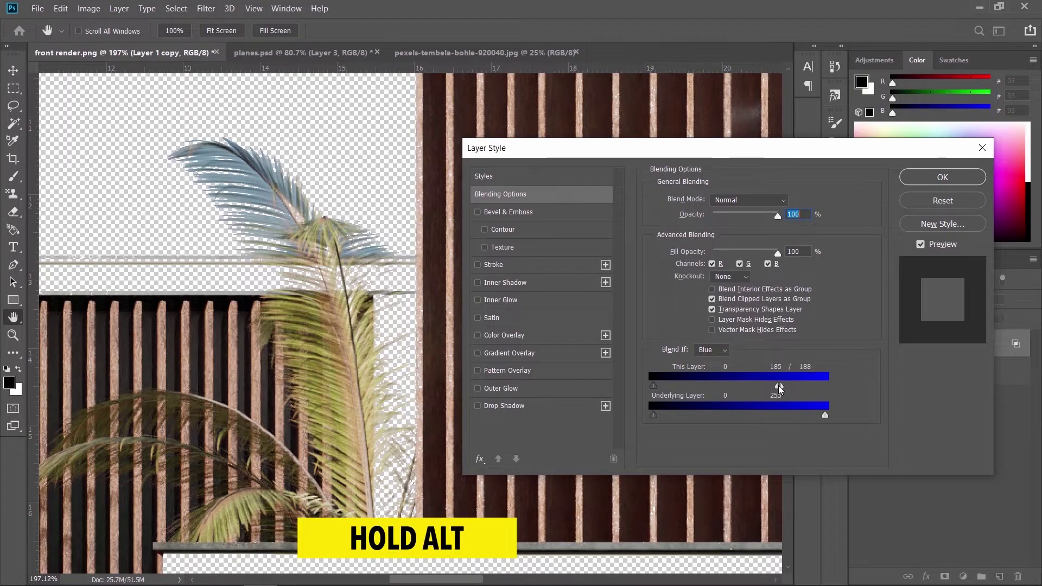
drag(778, 385, 795, 389)
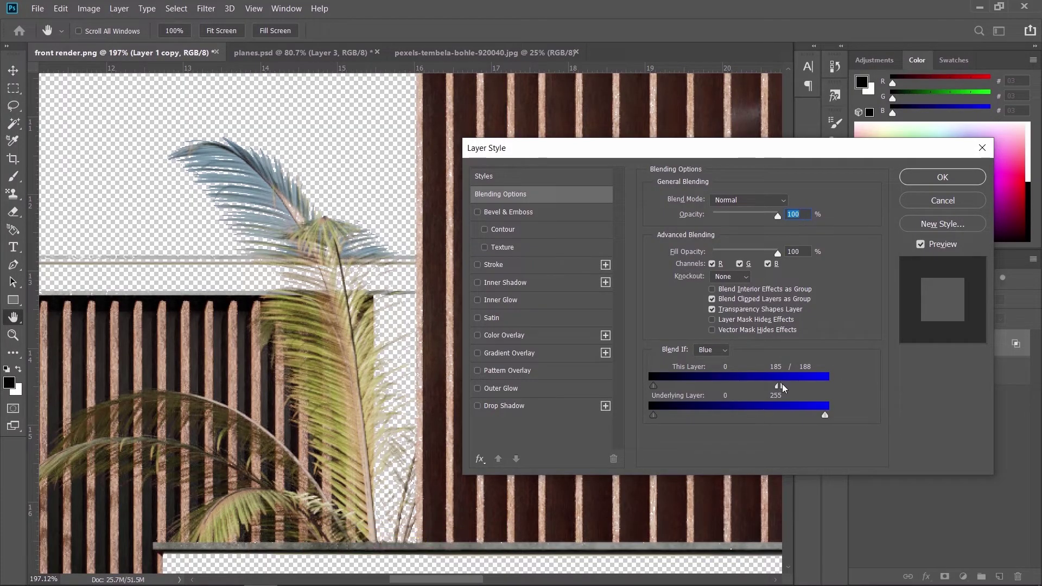
mouse_move(781, 384)
mouse_down()
mouse_move(796, 386)
mouse_move(741, 389)
mouse_move(796, 389)
mouse_move(780, 393)
mouse_up()
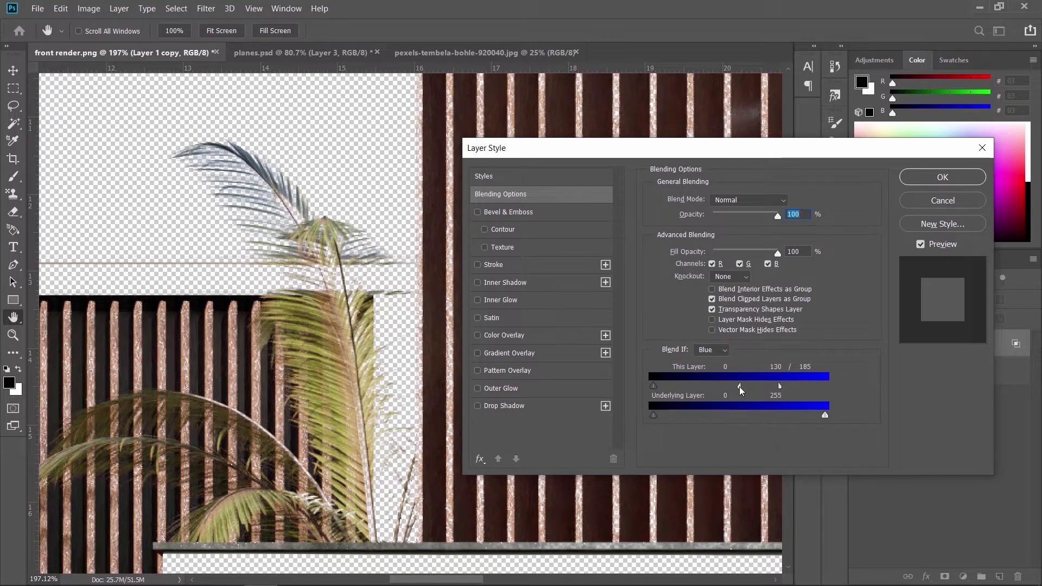
drag(740, 389, 739, 391)
- Apply the 125/185 blend settings and bring up the pexels-tembela-bohle-920040.jpg photo
key(alt)
scroll(390, 296, down, 3)
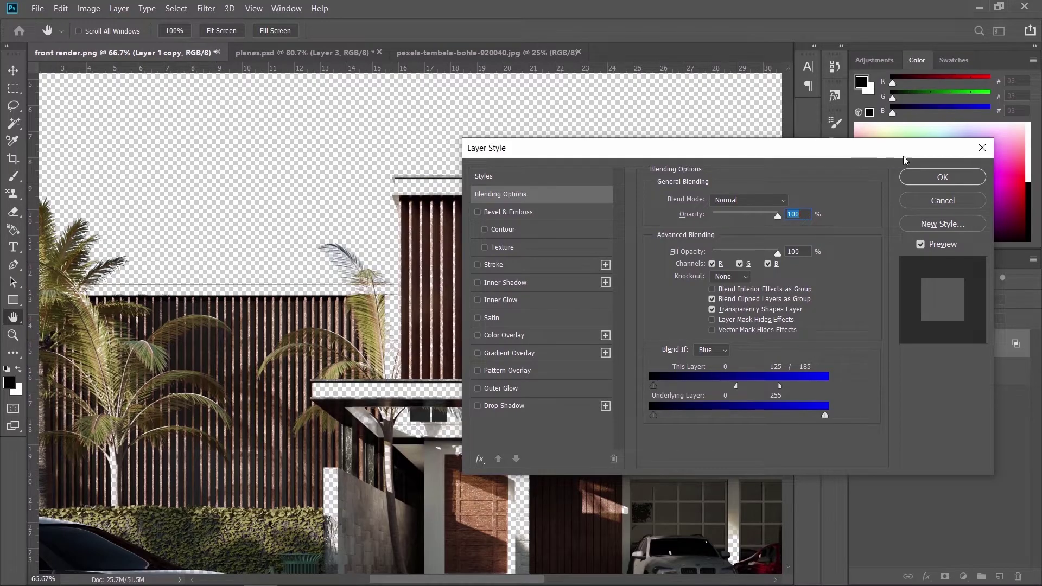
click(943, 176)
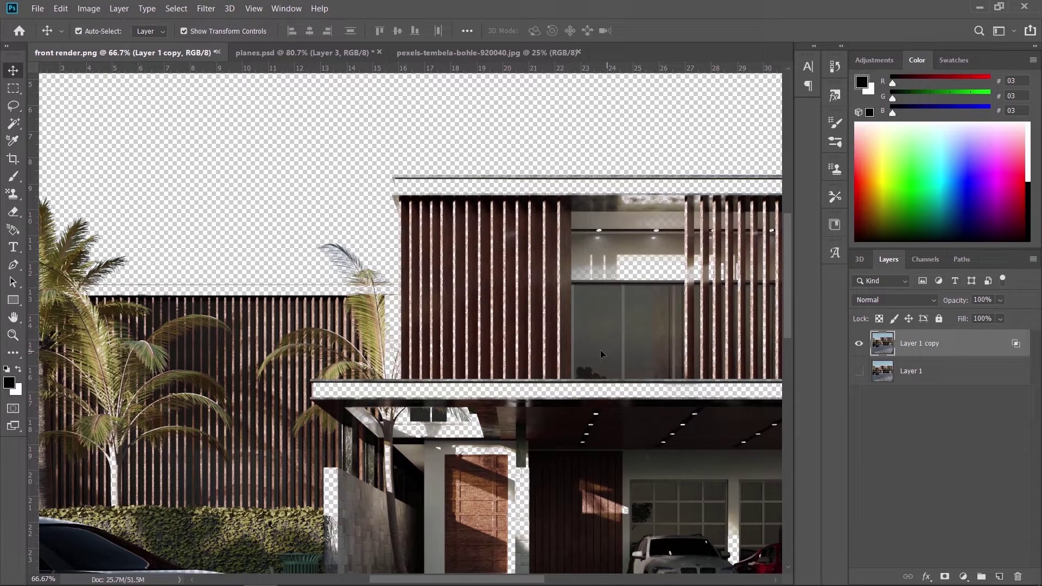
click(430, 57)
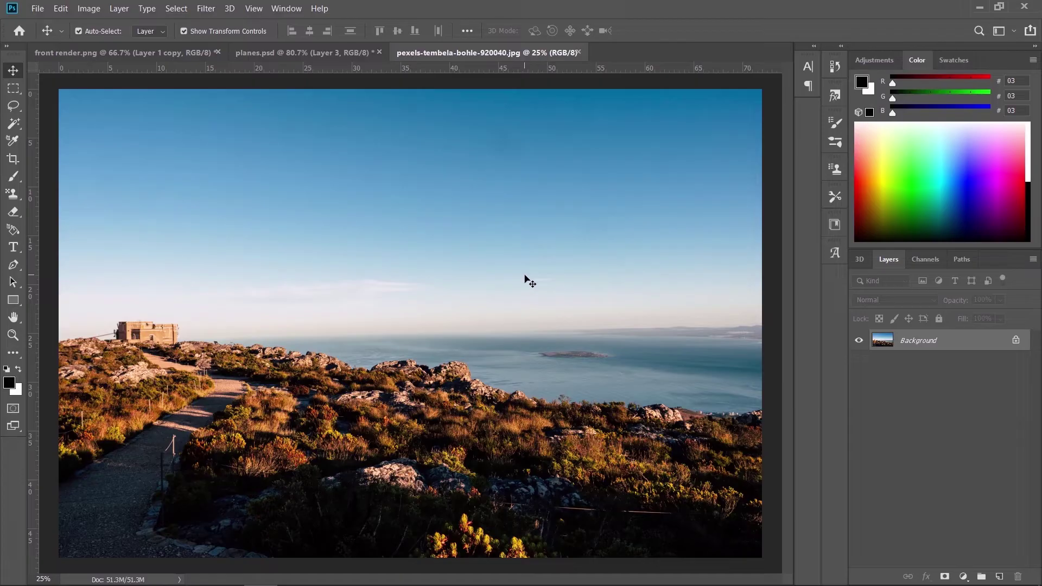
- Move the coastal sky photo into front render.png and scale it to fit the canvas top
drag(526, 275, 424, 233)
scroll(484, 272, down, 4)
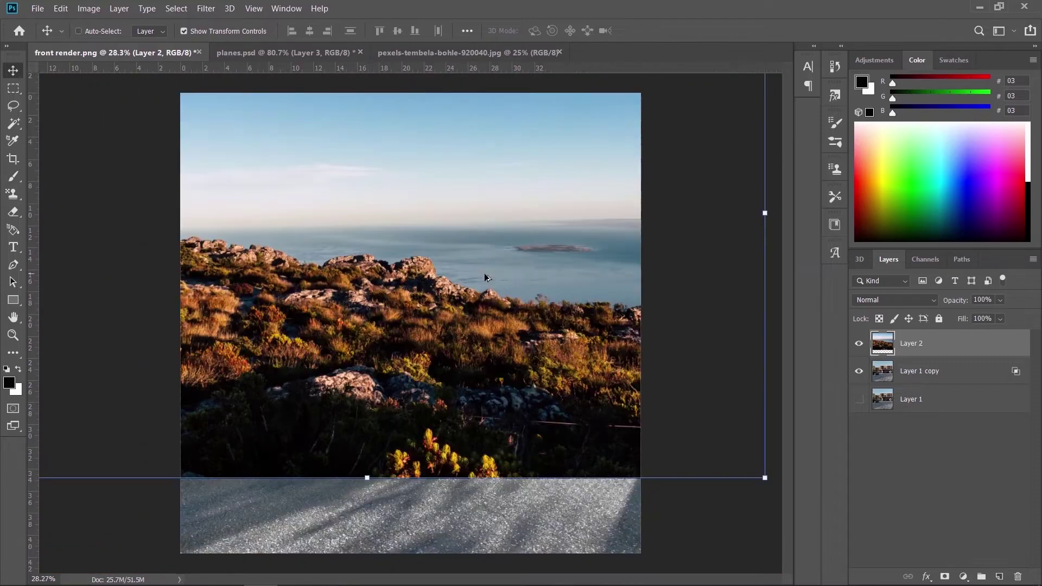
scroll(484, 272, down, 2)
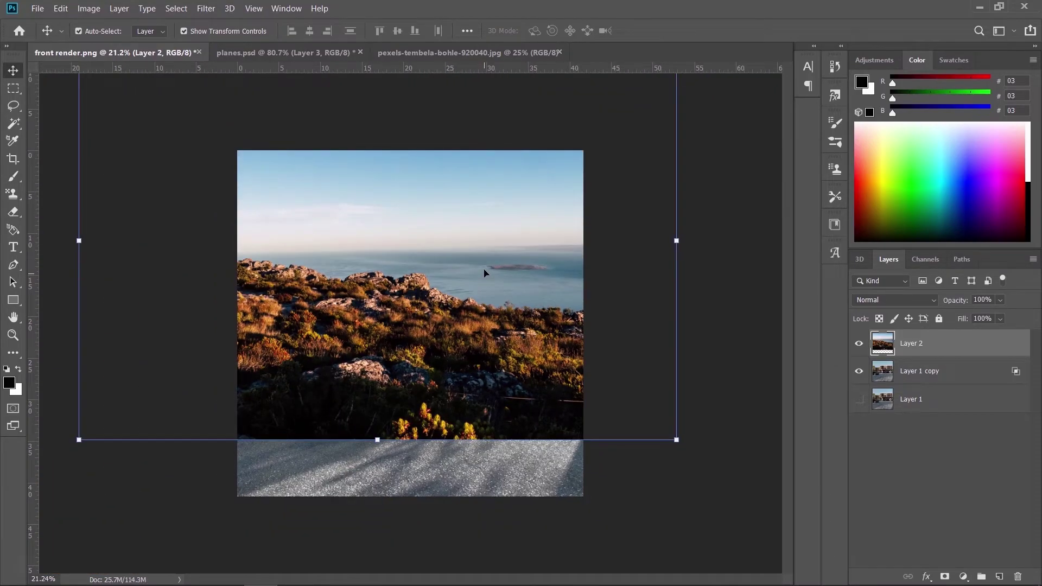
scroll(473, 256, down, 2)
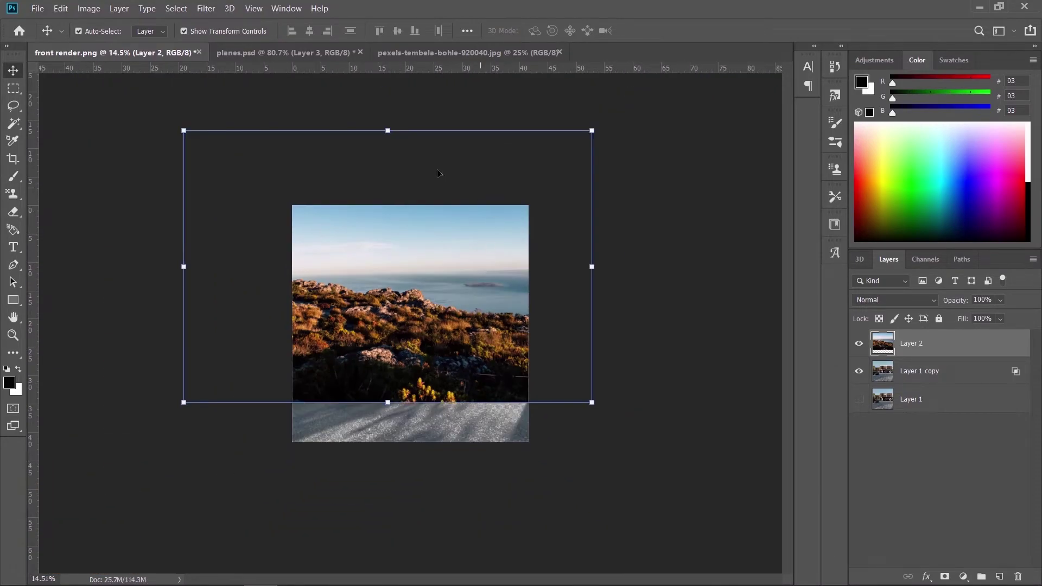
drag(429, 226, 460, 284)
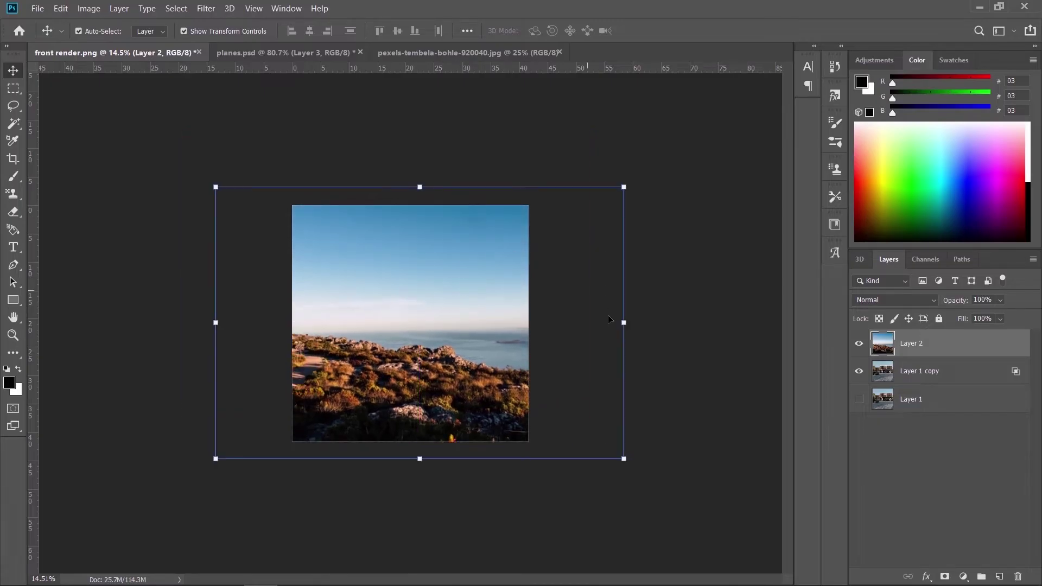
drag(624, 322, 528, 323)
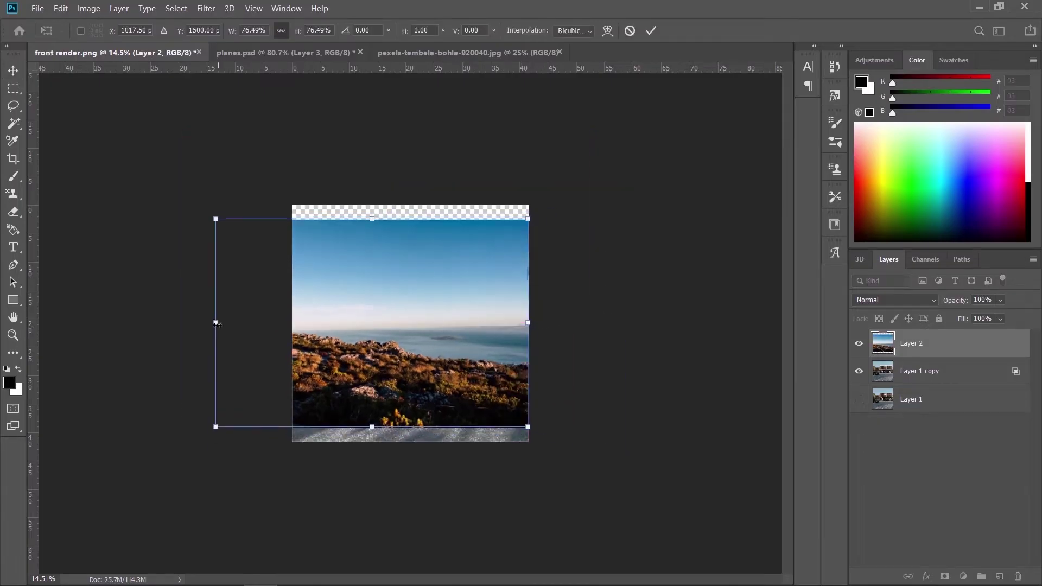
drag(216, 324, 292, 321)
drag(365, 309, 410, 270)
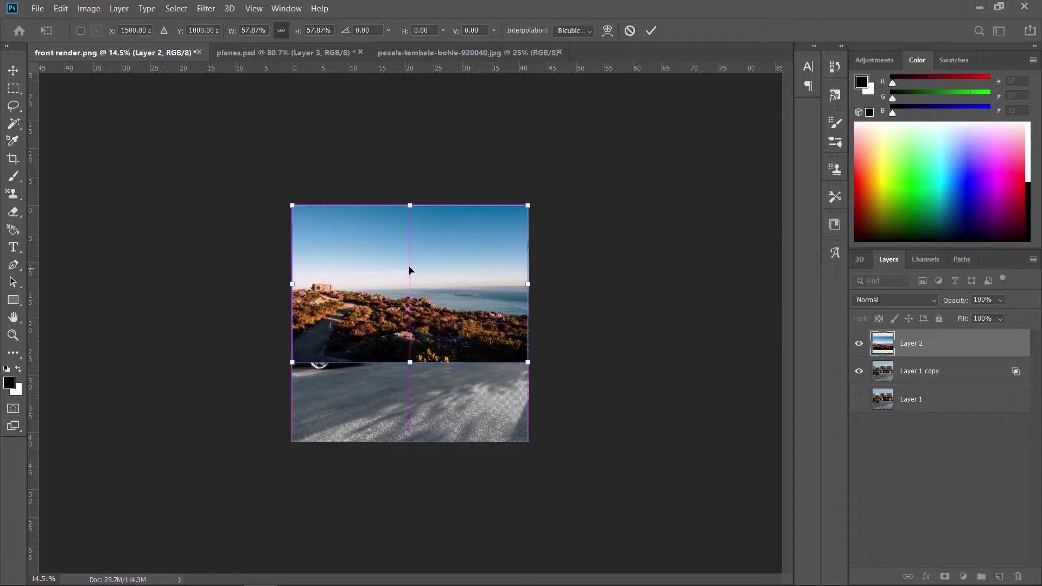
click(651, 30)
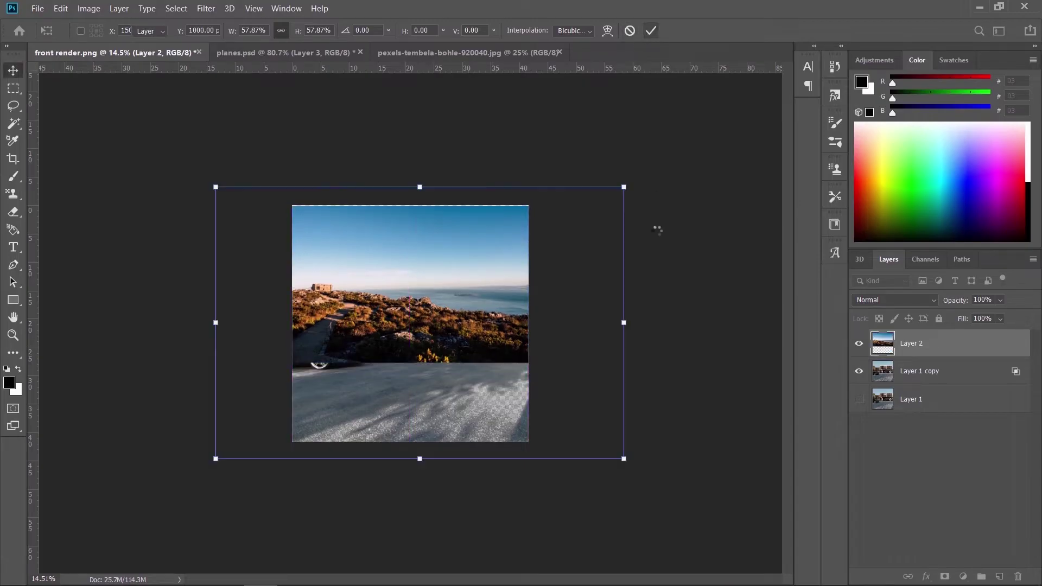
- Move Layer 2 beneath the house layers and zoom in on the composite
drag(931, 348, 931, 437)
key(ctrl+plus)
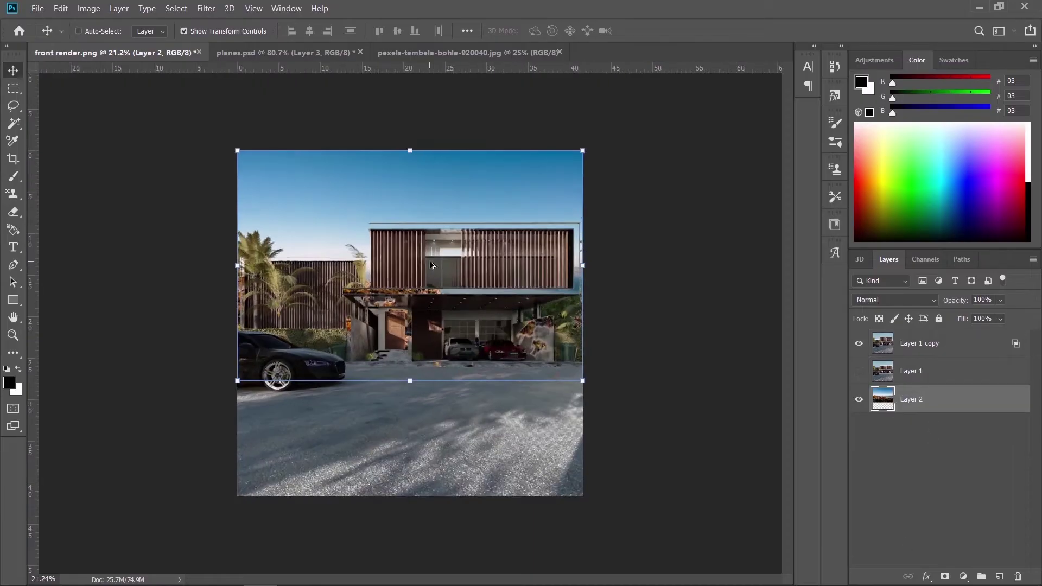
scroll(431, 262, up, 3)
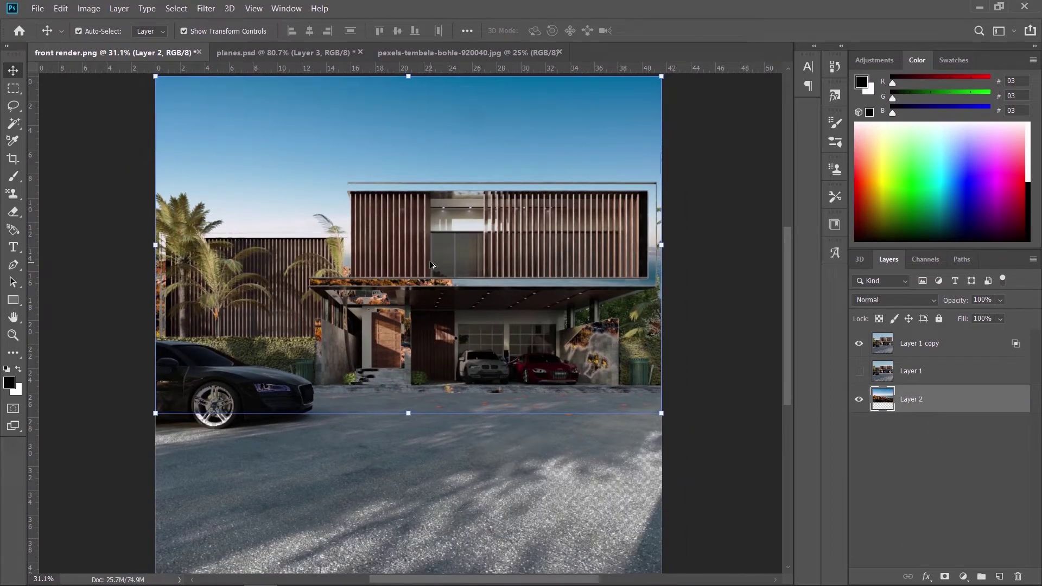
- Make Layer 1 visible again and give it a black hide-all layer mask
scroll(432, 262, up, 1)
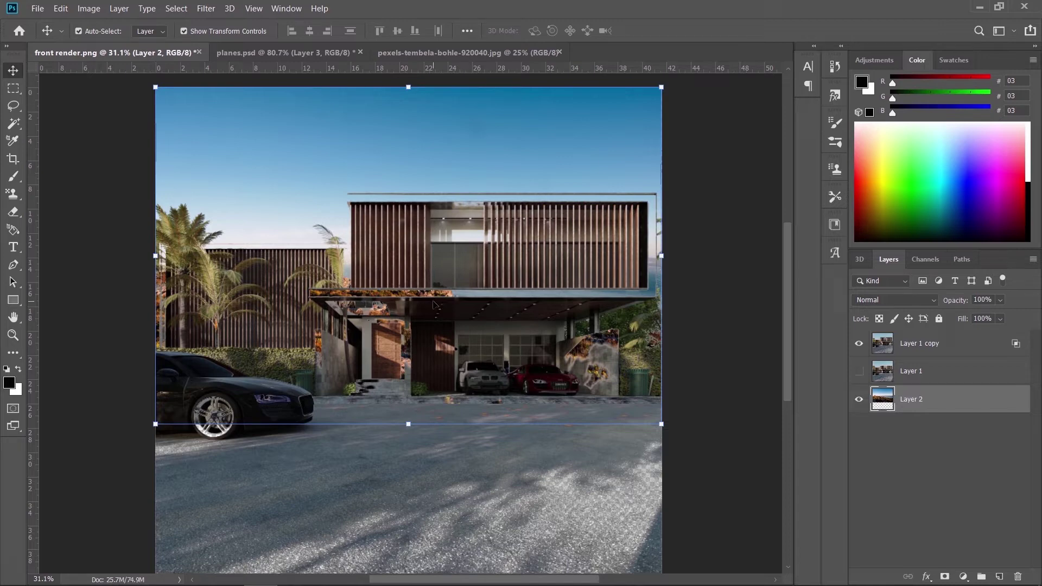
click(865, 374)
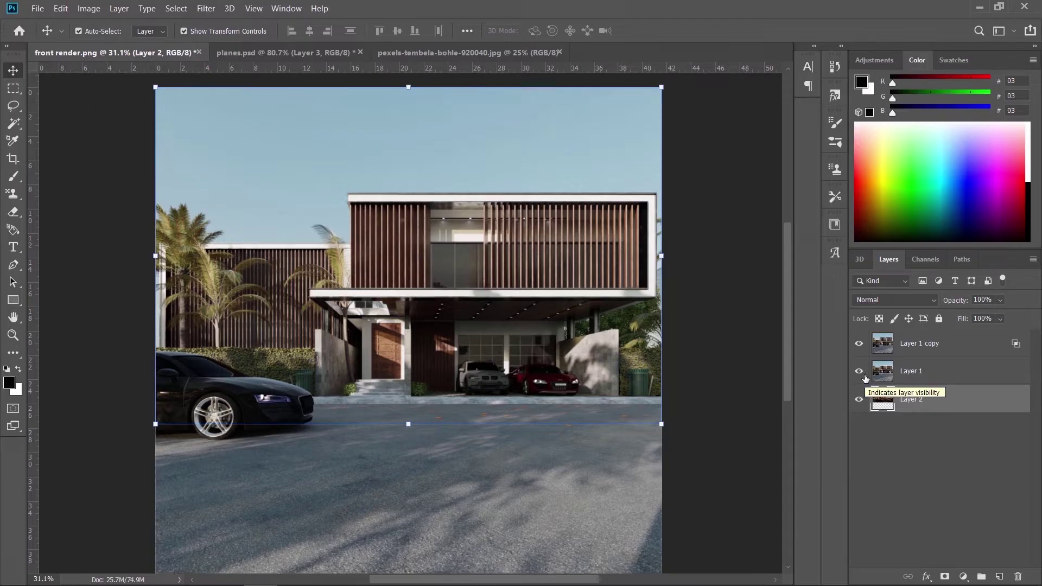
click(875, 379)
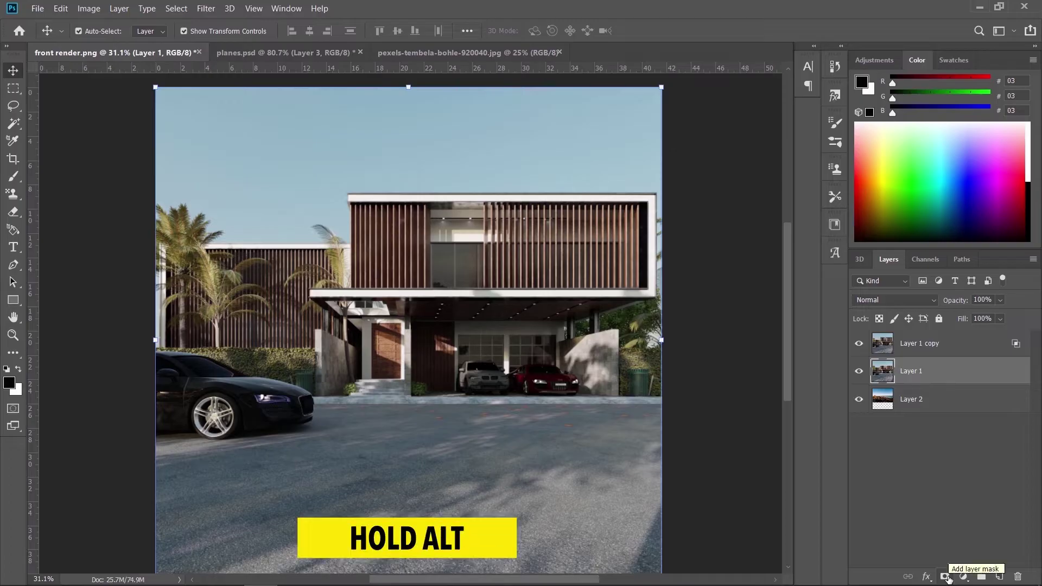
alt+click(945, 576)
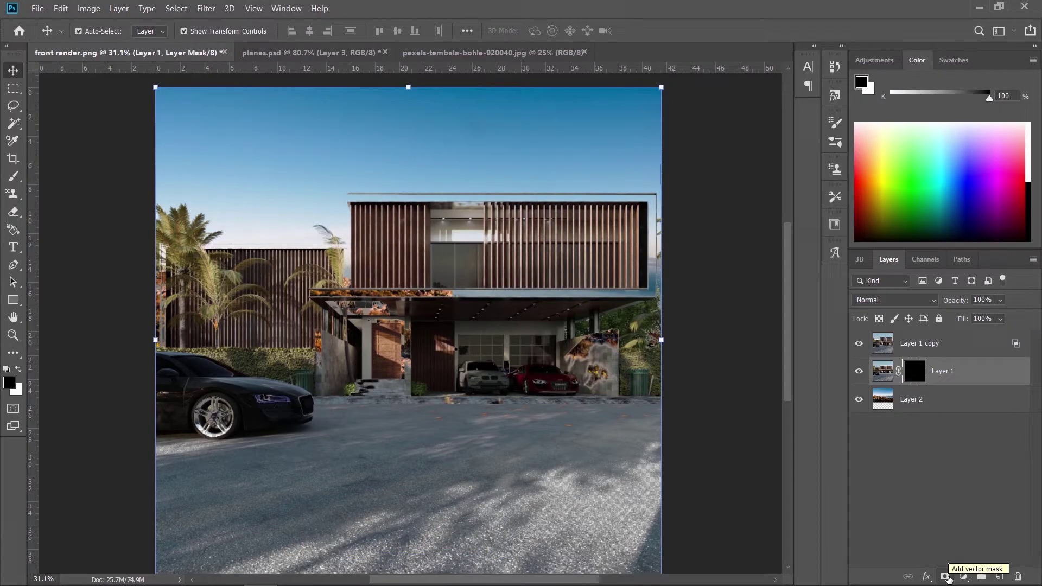
- Paint white on Layer 1's mask to restore the pillar beside the door and the steps
click(20, 371)
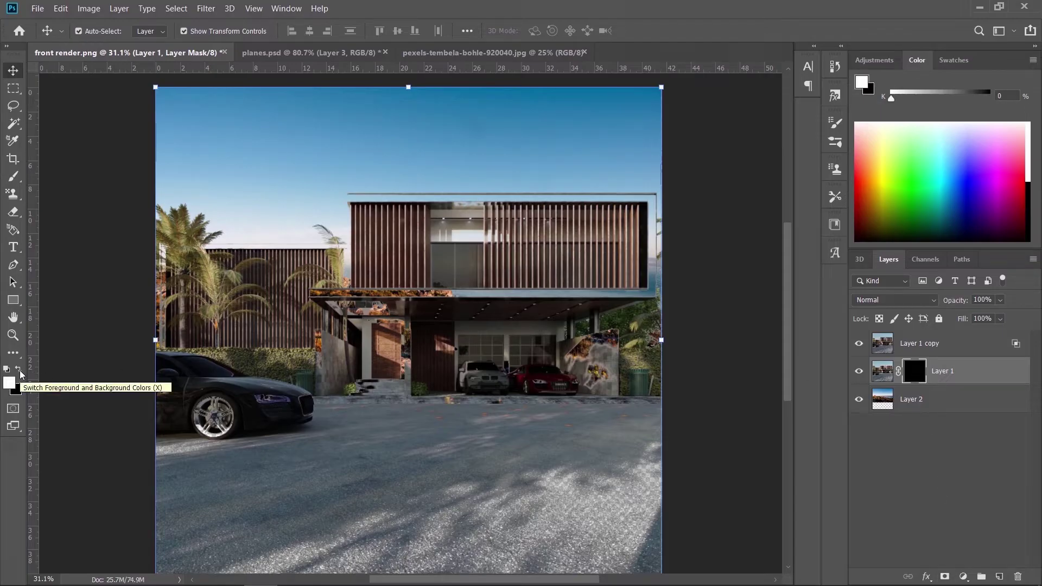
click(14, 176)
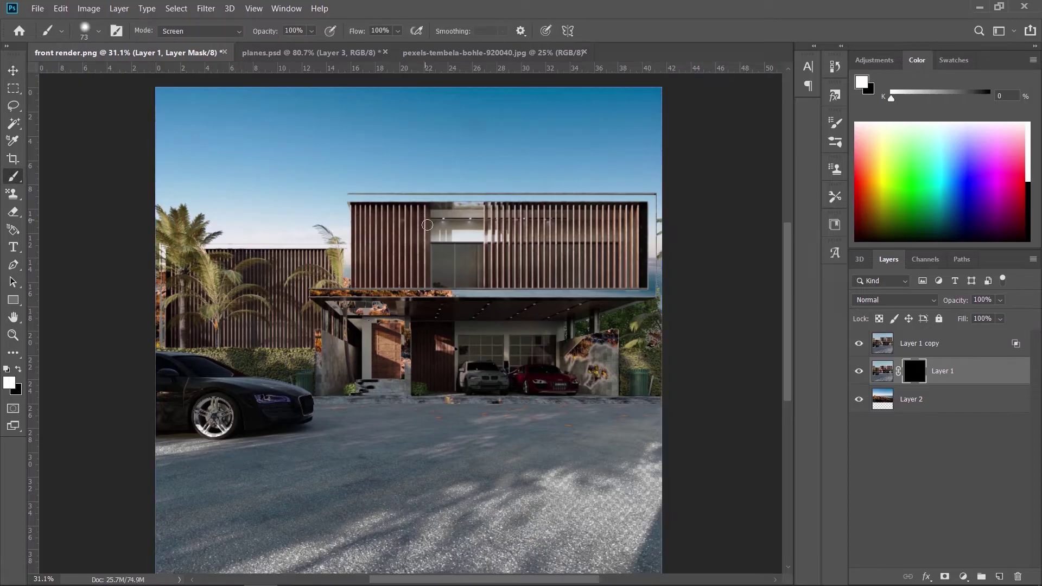
scroll(465, 374, up, 5)
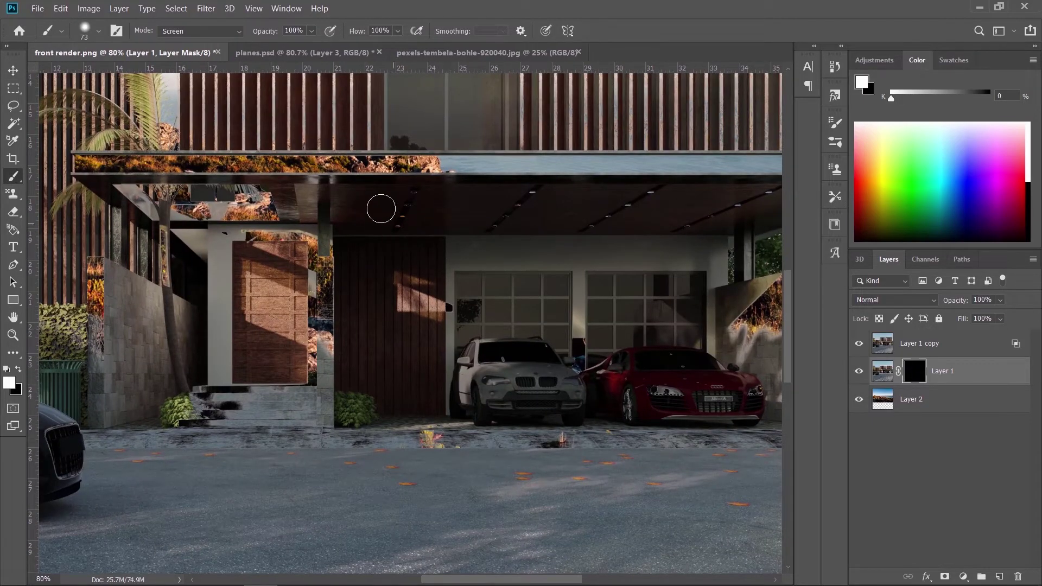
drag(320, 239, 320, 352)
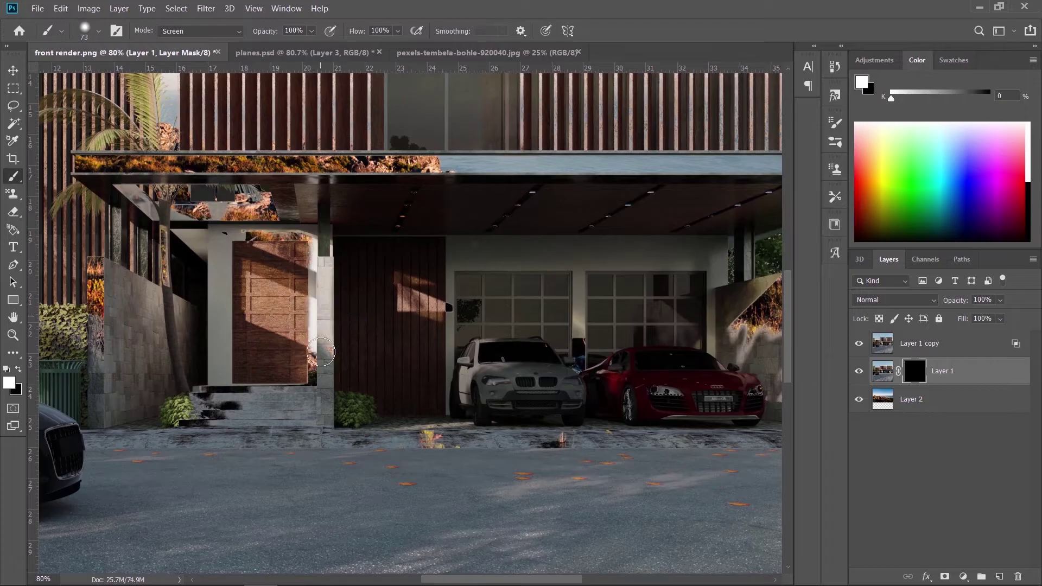
mouse_move(331, 226)
mouse_down()
mouse_move(296, 412)
mouse_move(300, 396)
mouse_move(366, 433)
mouse_move(464, 438)
mouse_move(196, 440)
mouse_move(280, 443)
mouse_up()
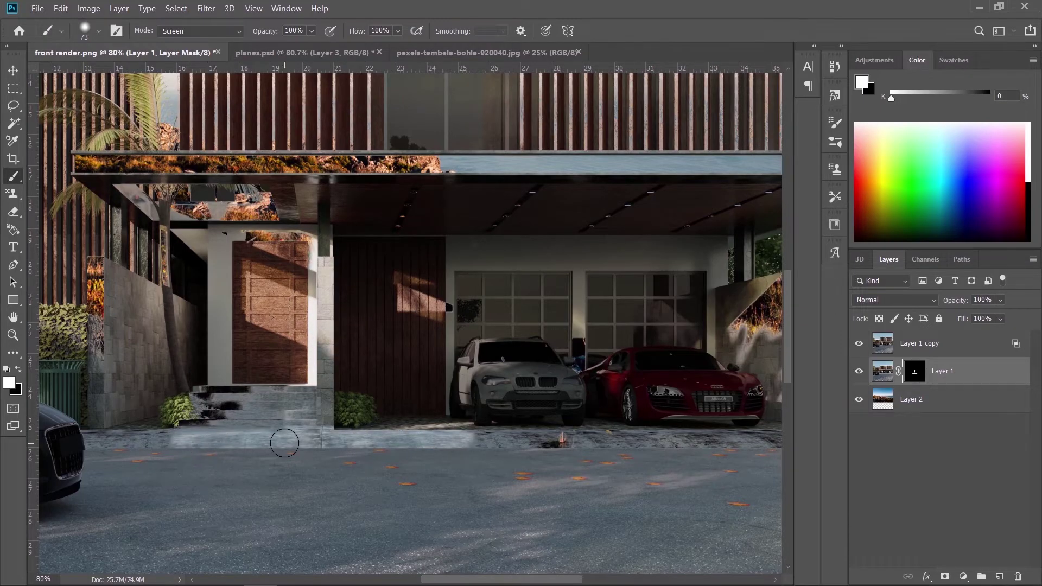
scroll(284, 443, down, 3)
- Enlarge the brush to about 88 px and restore the ground strip near the steps
right_click(335, 420)
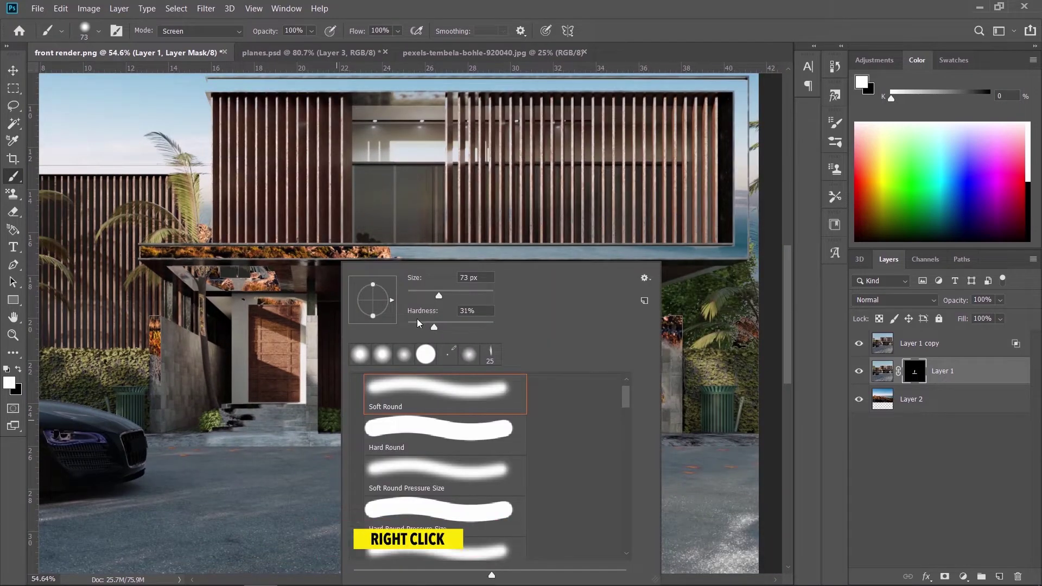
drag(438, 295, 445, 296)
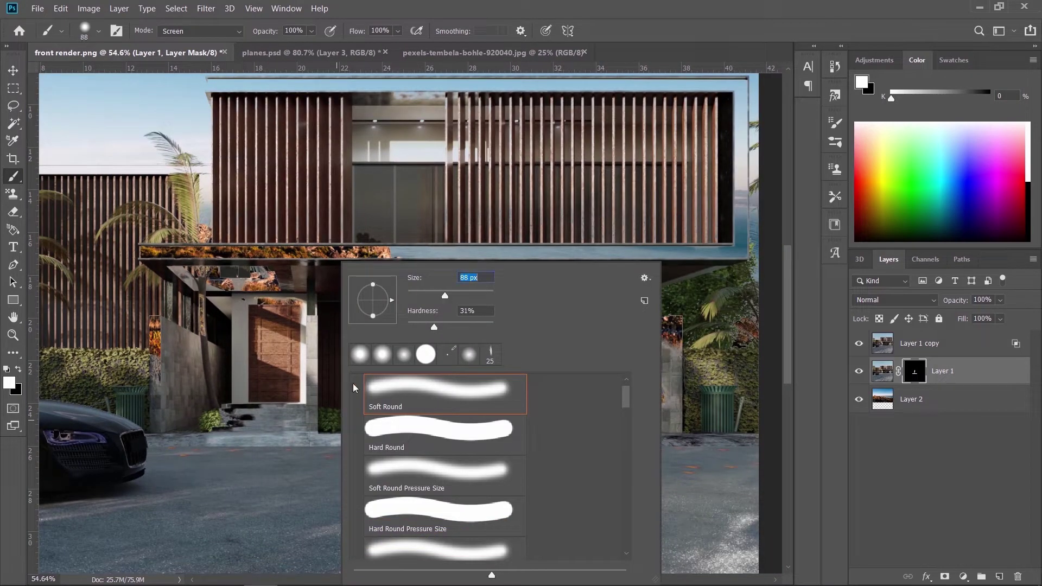
click(257, 434)
drag(233, 427, 260, 424)
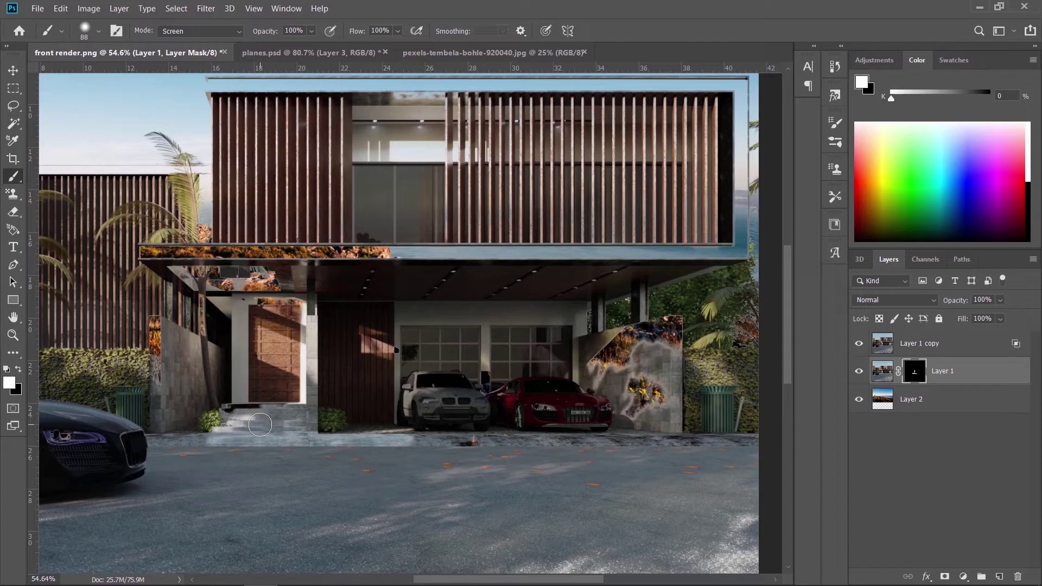
mouse_move(260, 425)
mouse_down()
mouse_move(291, 428)
mouse_move(276, 415)
mouse_move(225, 415)
mouse_move(278, 339)
mouse_move(296, 336)
mouse_move(288, 311)
mouse_move(346, 269)
mouse_move(260, 269)
mouse_move(323, 270)
mouse_move(385, 253)
mouse_move(334, 275)
mouse_move(411, 430)
mouse_move(466, 455)
mouse_move(366, 395)
mouse_move(407, 373)
mouse_move(581, 406)
mouse_move(624, 403)
mouse_move(650, 379)
mouse_move(644, 350)
mouse_move(631, 345)
mouse_move(713, 396)
mouse_move(685, 338)
mouse_move(737, 335)
mouse_move(706, 342)
mouse_up()
- With a 255 px brush, restore the eave up to the palm, then enlarge it to 900 px
scroll(707, 342, up, 2)
mouse_move(630, 163)
mouse_down()
mouse_move(629, 280)
mouse_move(234, 180)
mouse_move(296, 135)
mouse_up()
scroll(121, 277, down, 2)
scroll(120, 278, up, 2)
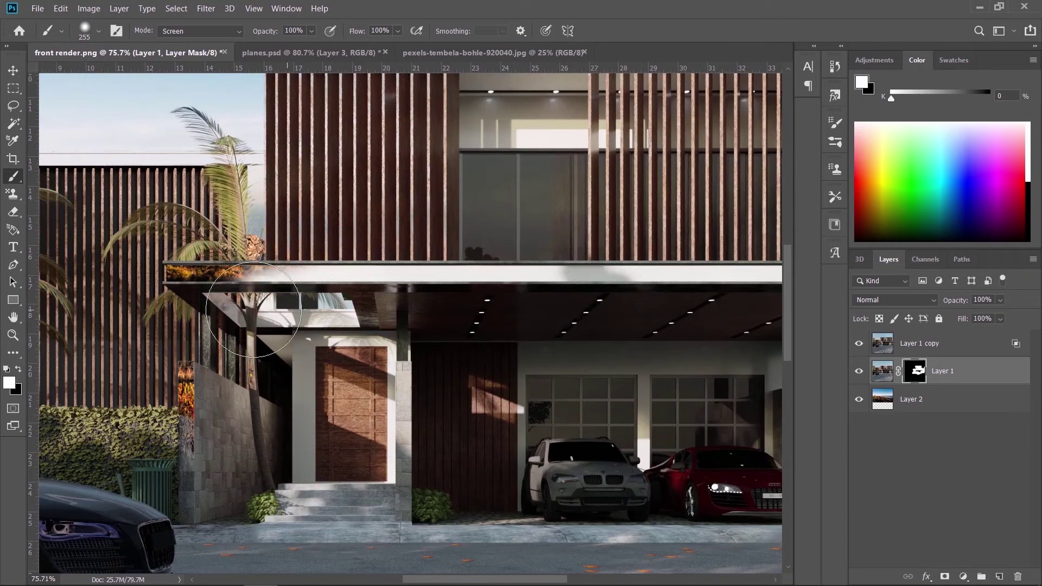
scroll(577, 477, up, 2)
scroll(200, 392, down, 3)
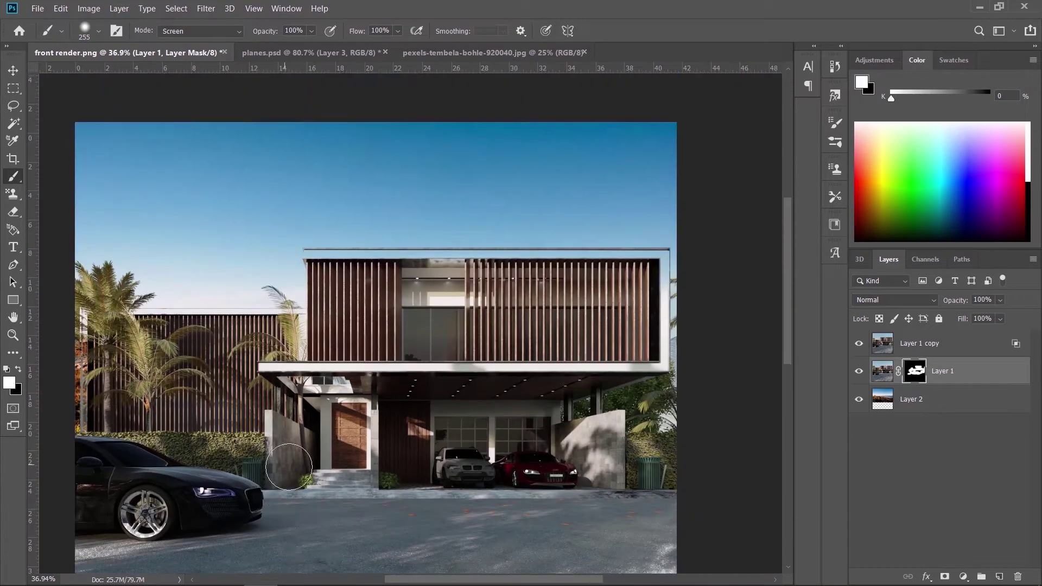
scroll(418, 457, down, 1)
drag(418, 457, 488, 457)
scroll(232, 465, down, 1)
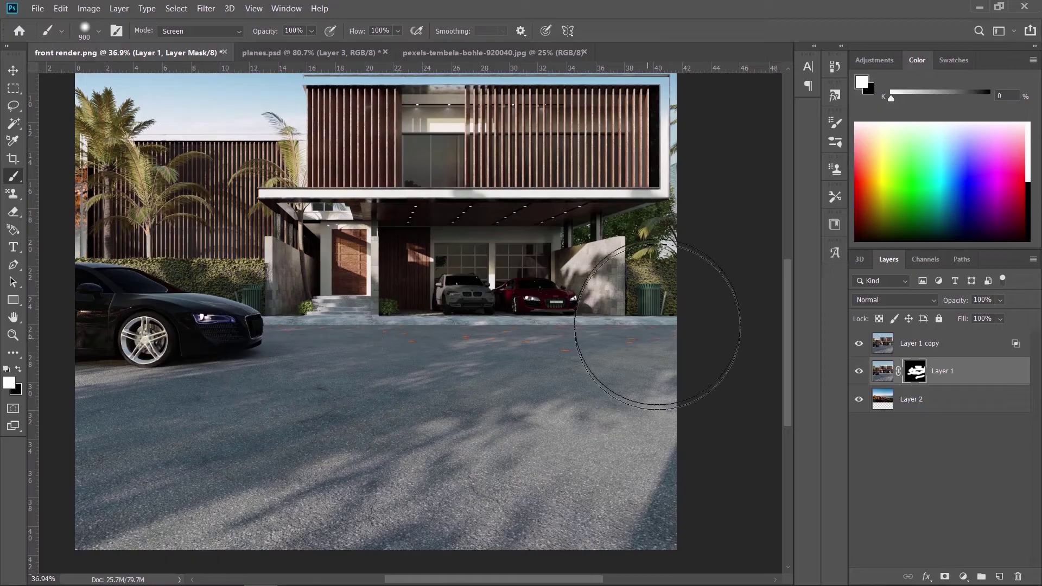
scroll(230, 118, up, 5)
- Switch to a 47 px brush and restore the facade's top and right white bands
right_click(539, 339)
text(47)
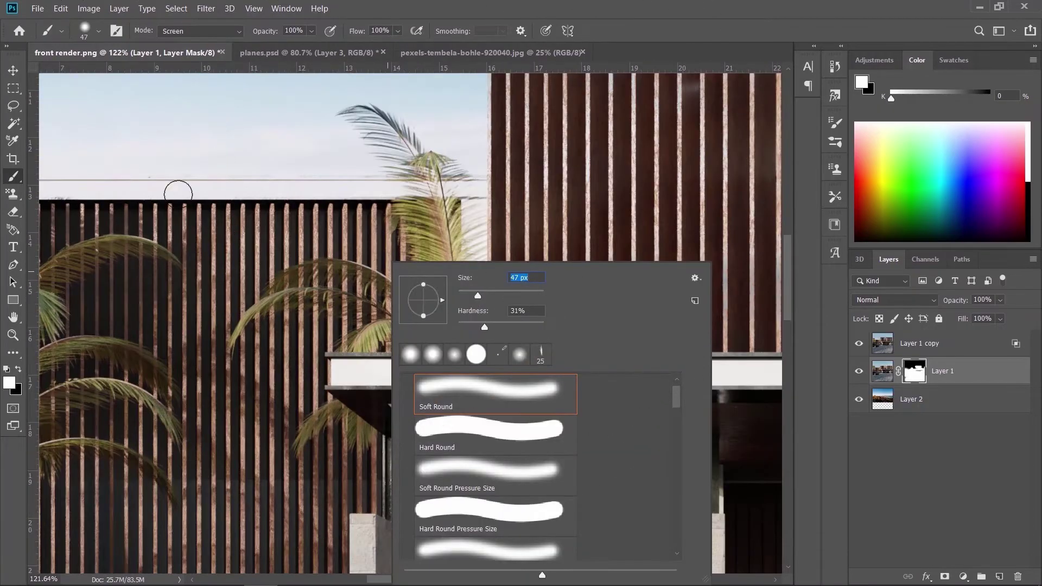
key(Return)
scroll(445, 190, up, 2)
scroll(445, 191, left, 5)
scroll(735, 212, down, 4)
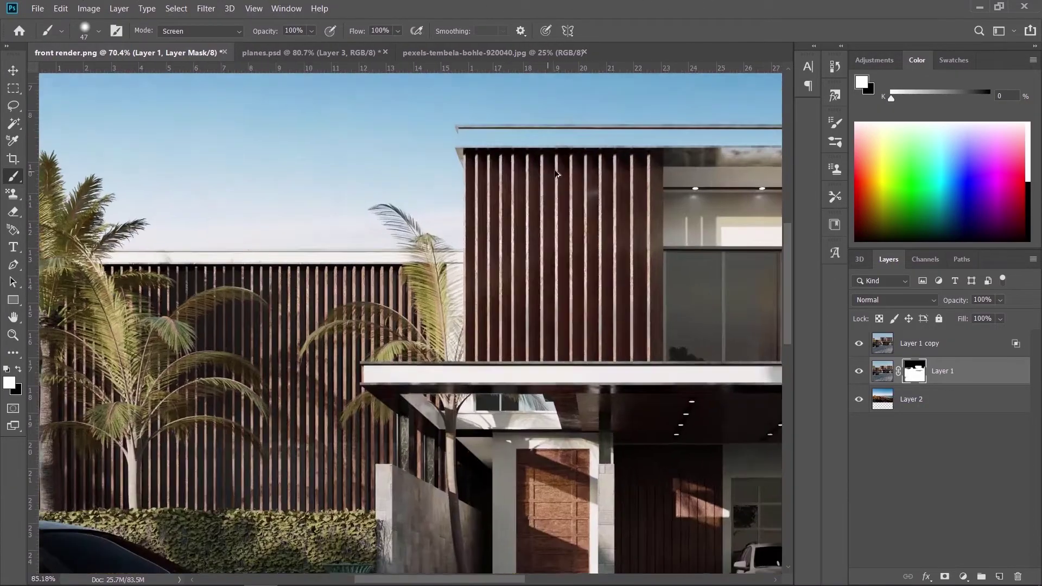
scroll(409, 104, up, 3)
scroll(669, 229, down, 3)
scroll(669, 228, up, 3)
scroll(669, 229, right, 5)
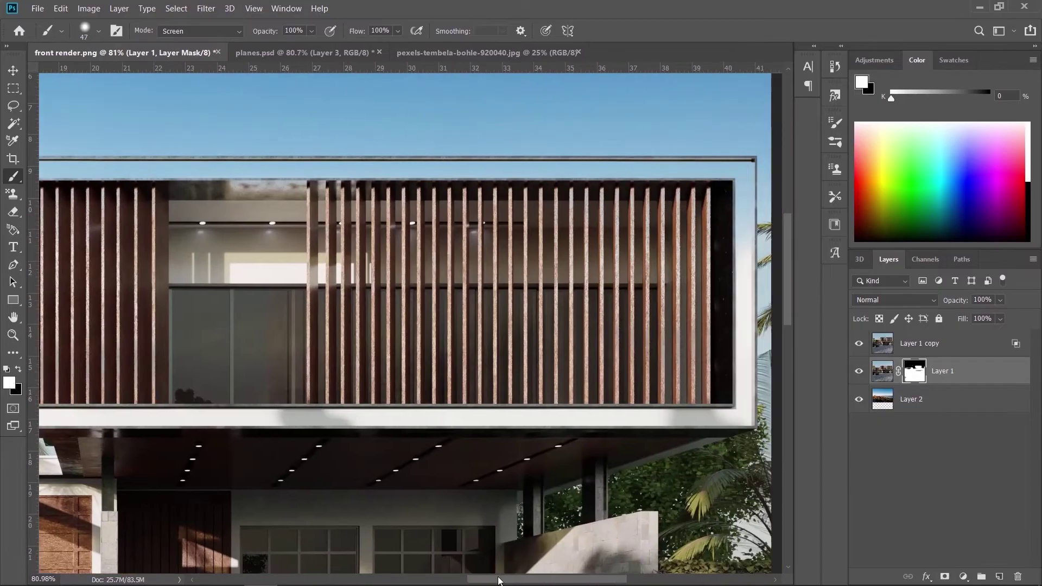
shift+click(727, 169)
shift+click(725, 310)
scroll(726, 310, down, 2)
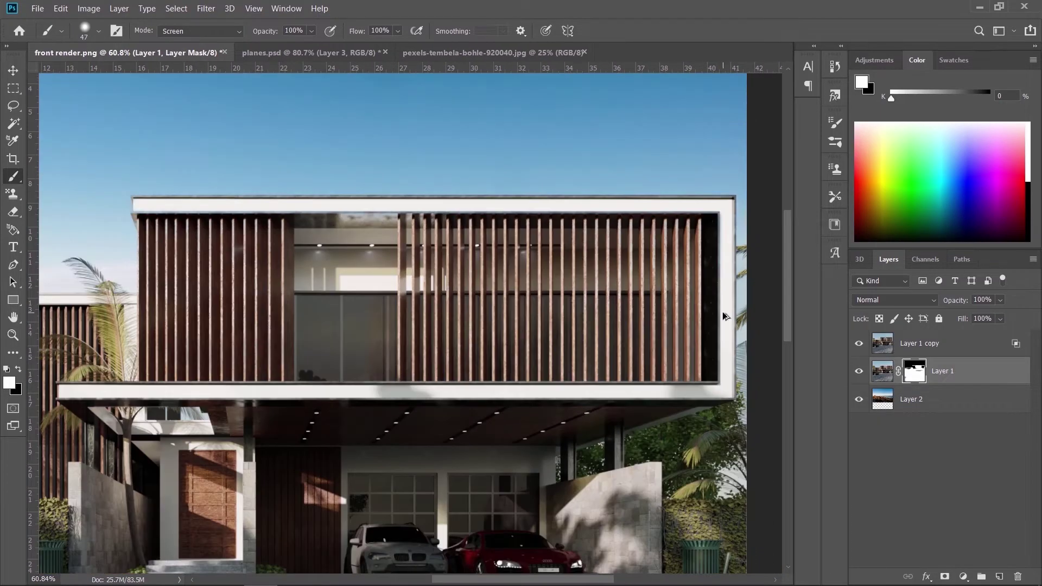
scroll(702, 506, down, 5)
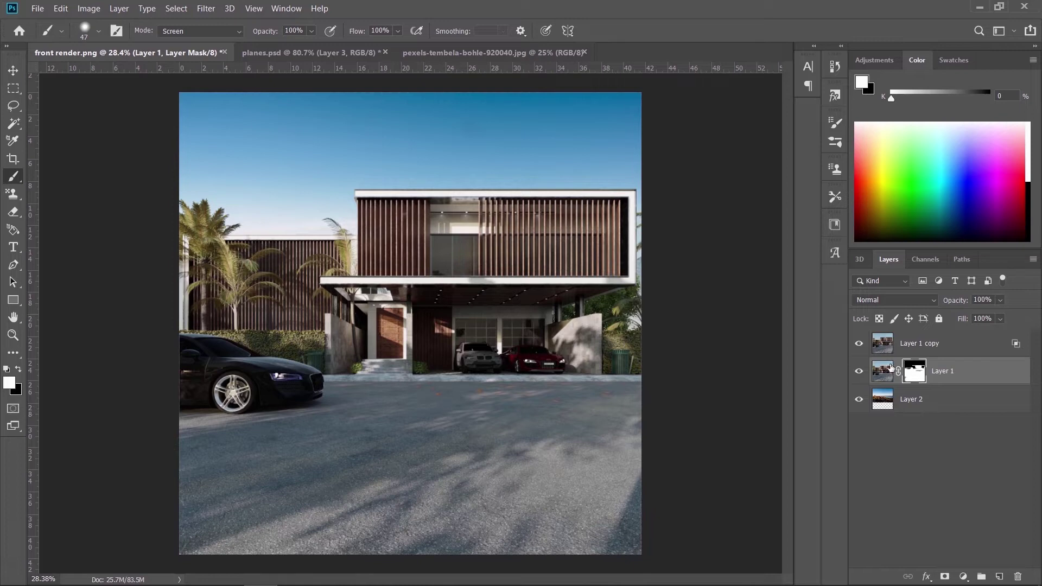
click(946, 345)
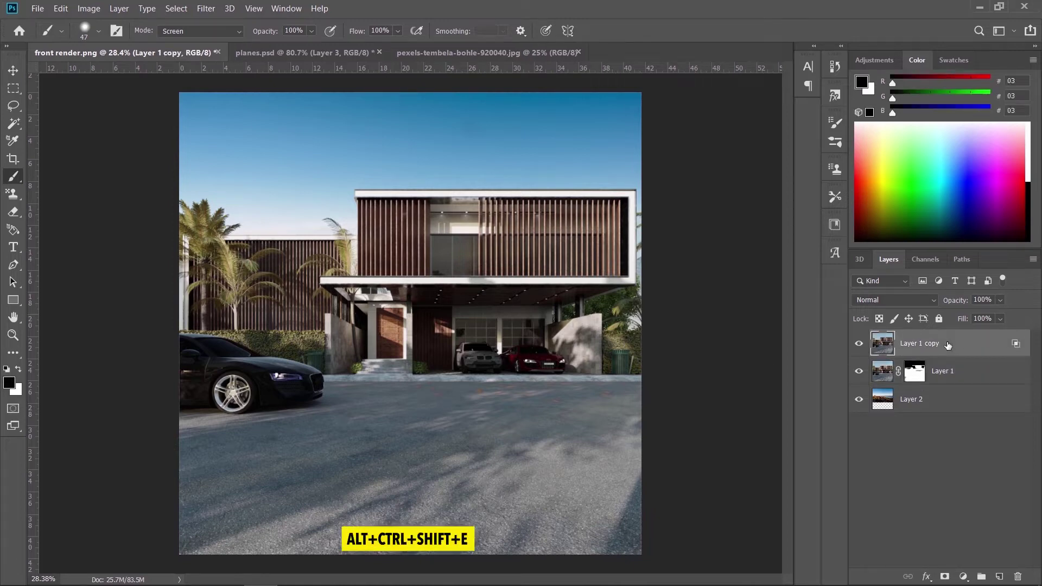
- Stamp all visible layers into a new top Layer 3 with Alt+Ctrl+Shift+E
key(ctrl+alt+shift+e)
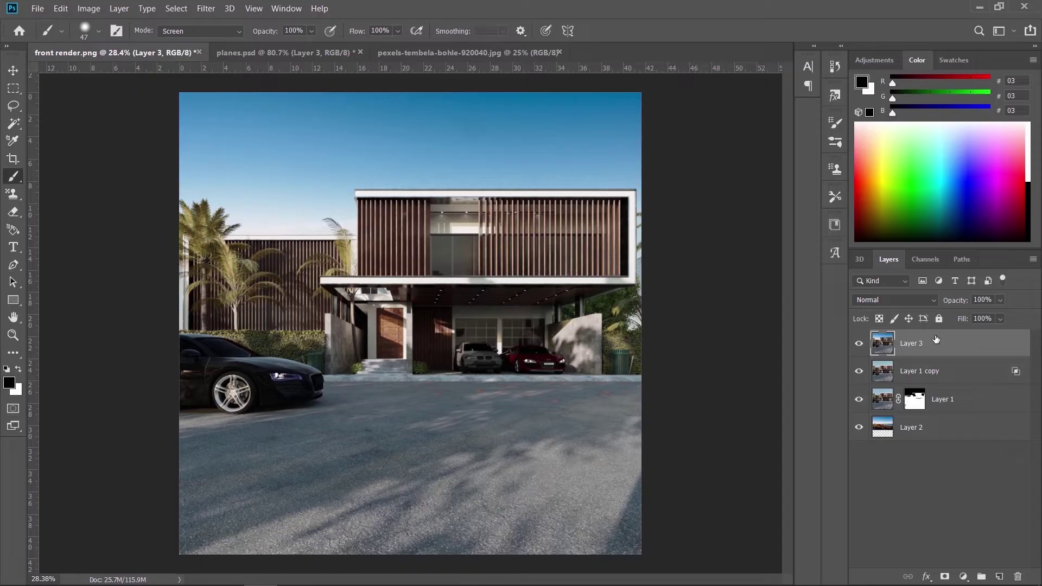
- Bring the flock of birds from planes.psd into the render, enlarged to about 128% above the palms
click(307, 52)
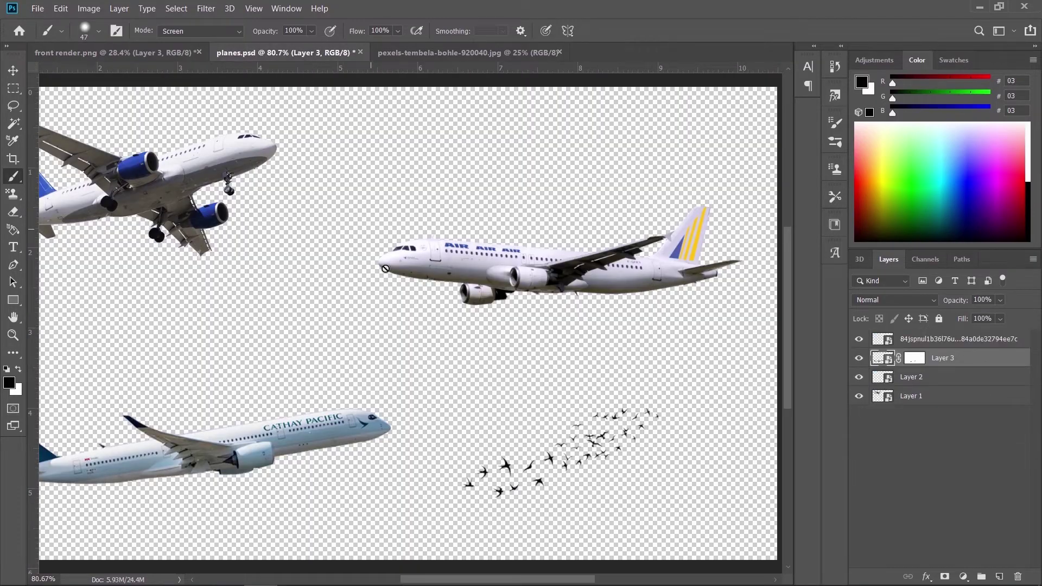
key(ctrl+0)
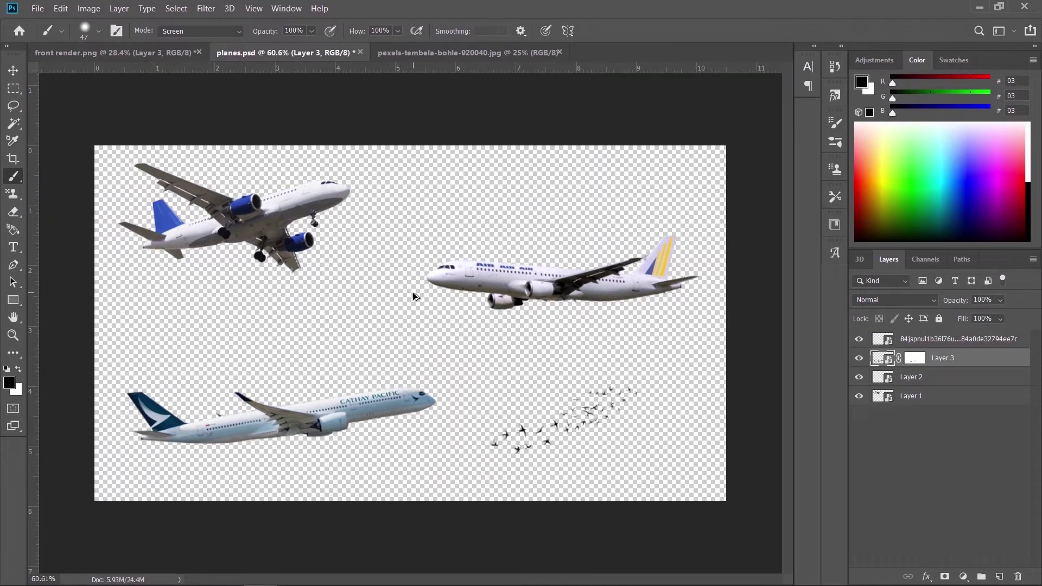
click(13, 71)
drag(521, 434, 274, 214)
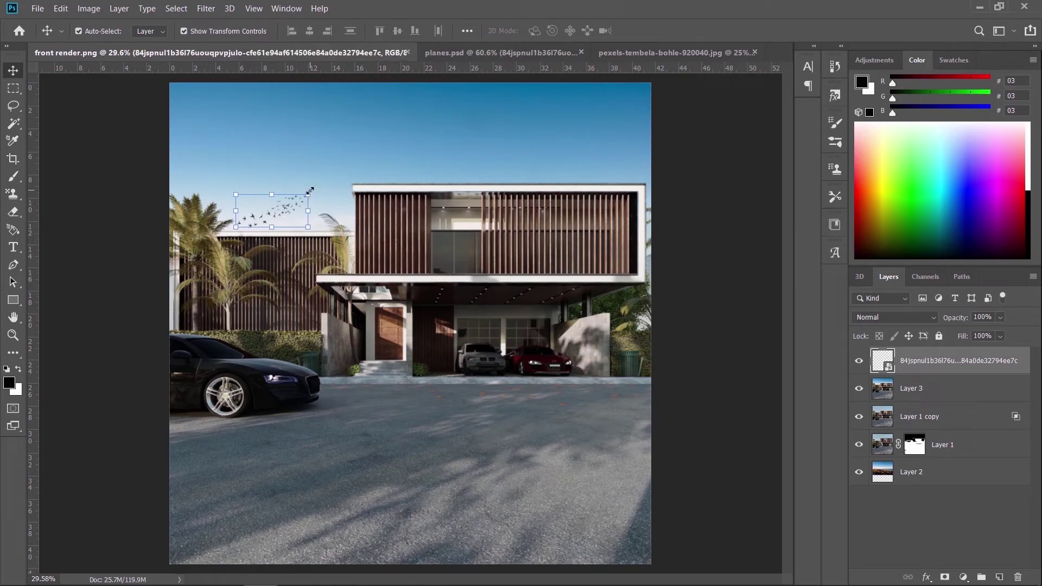
drag(309, 191, 264, 222)
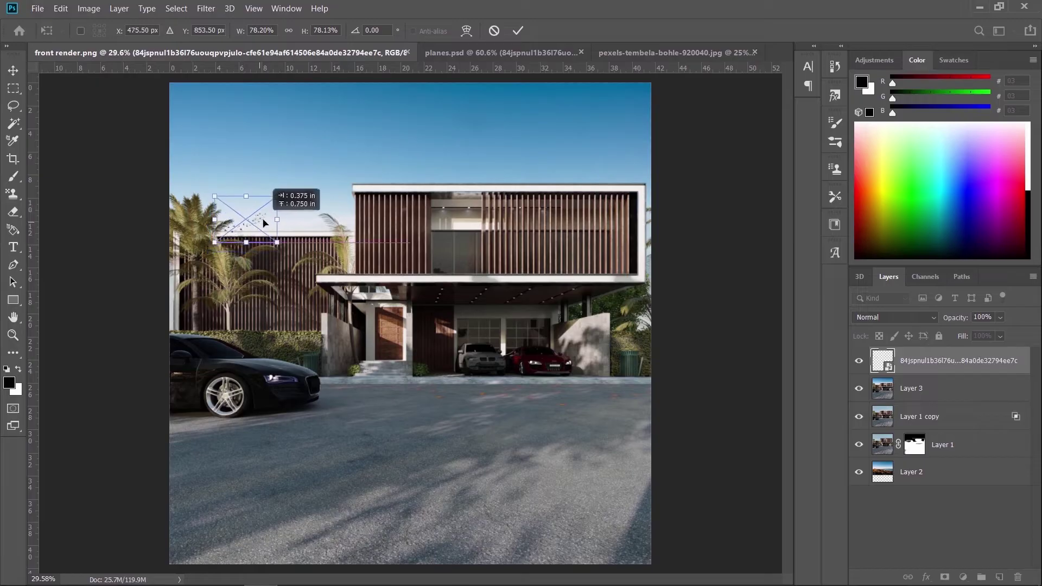
key(Return)
scroll(280, 177, up, 4)
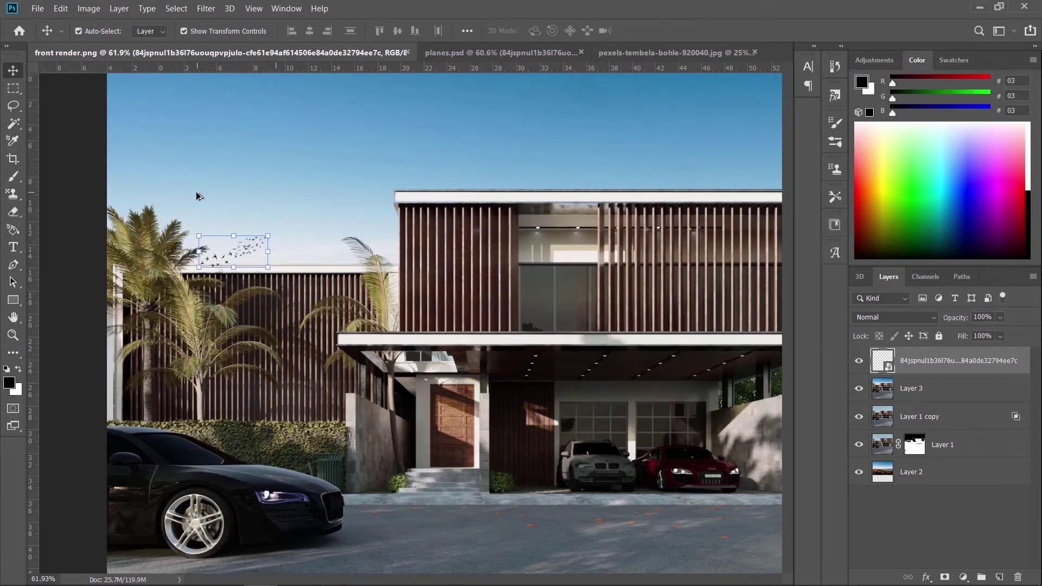
scroll(199, 255, up, 5)
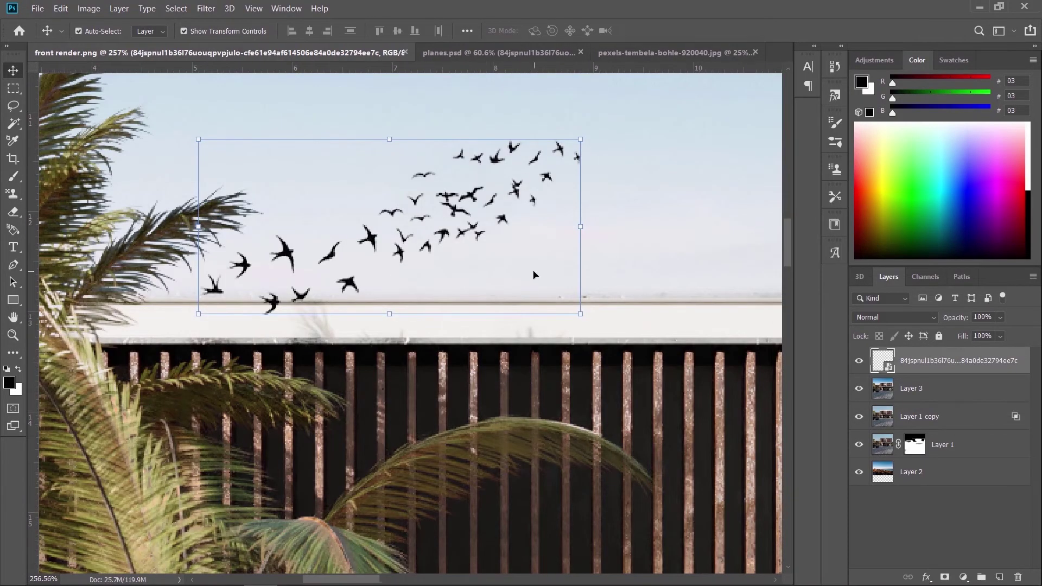
click(13, 88)
- Select a small area over the railing and rasterize the birds smart-object layer
drag(152, 418, 434, 302)
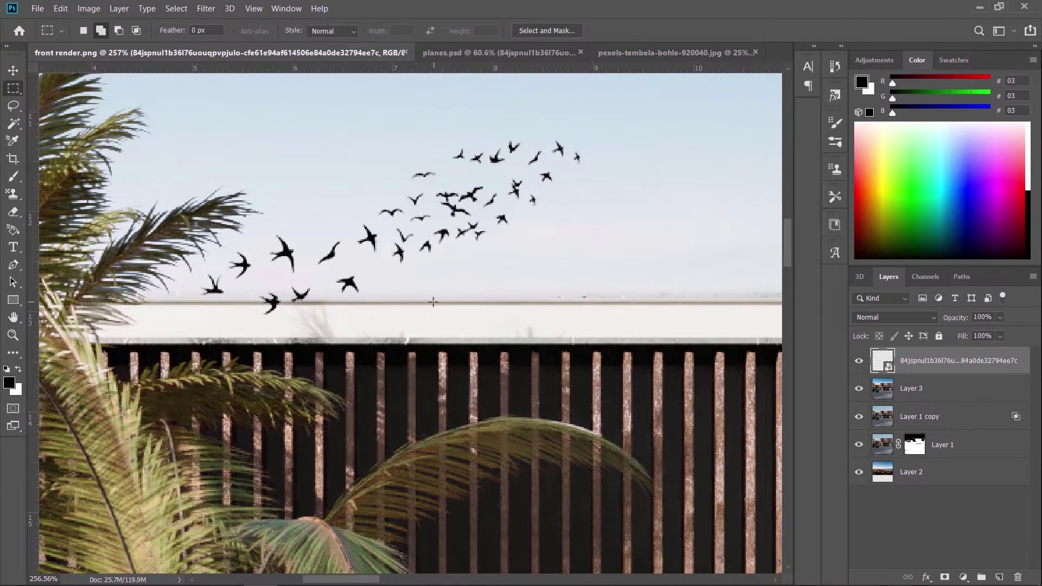
right_click(919, 364)
click(770, 251)
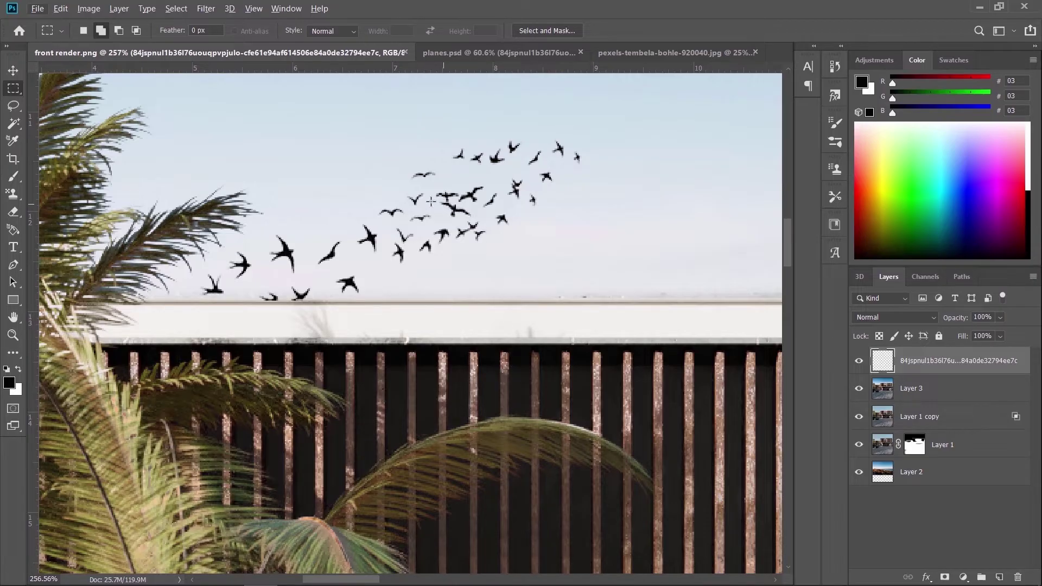
- Blur the birds with a 0° Motion Blur of 5 pixels, then fit the render on screen
click(206, 9)
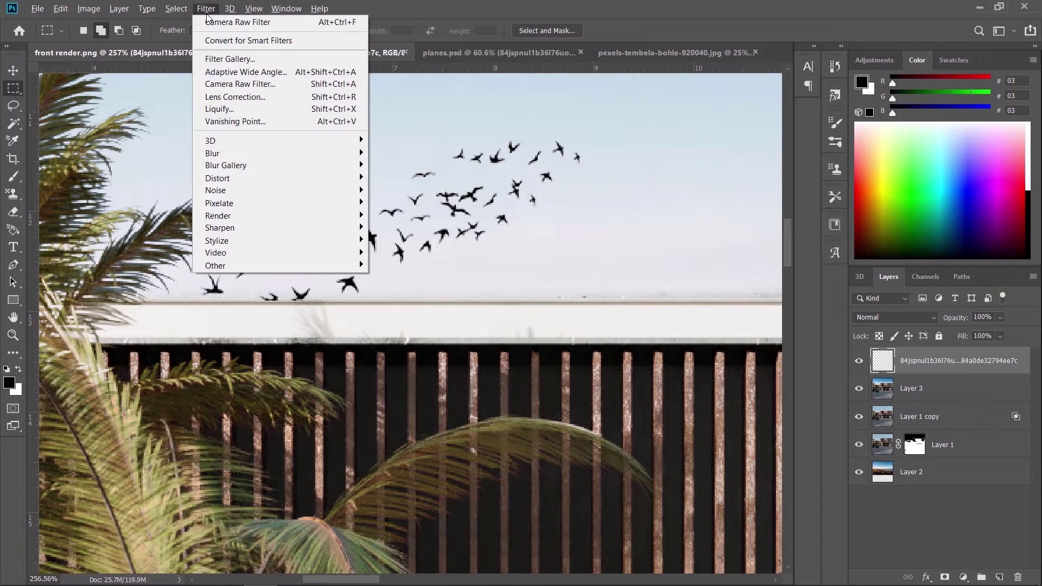
mouse_move(259, 154)
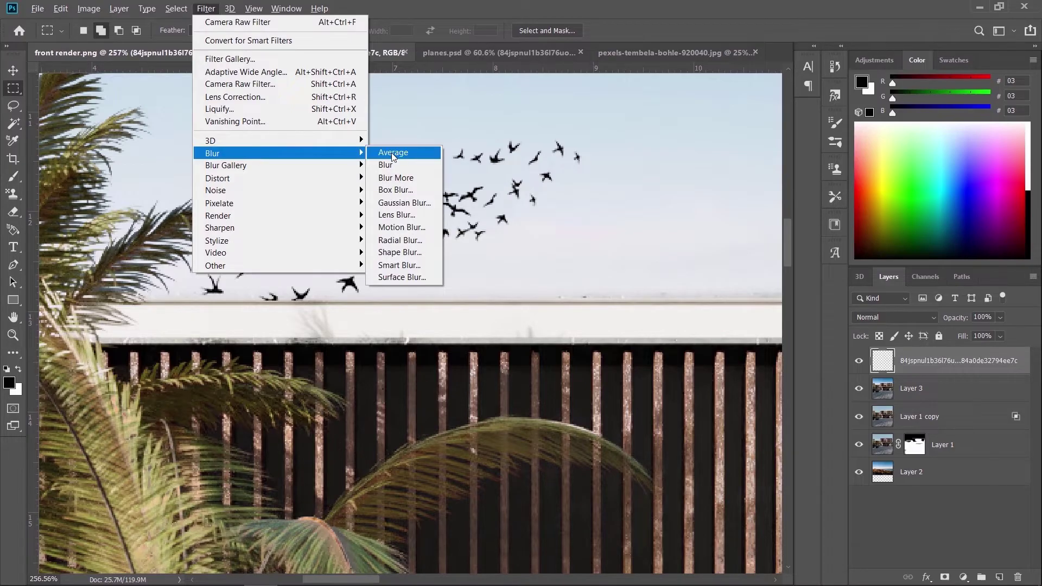
click(400, 228)
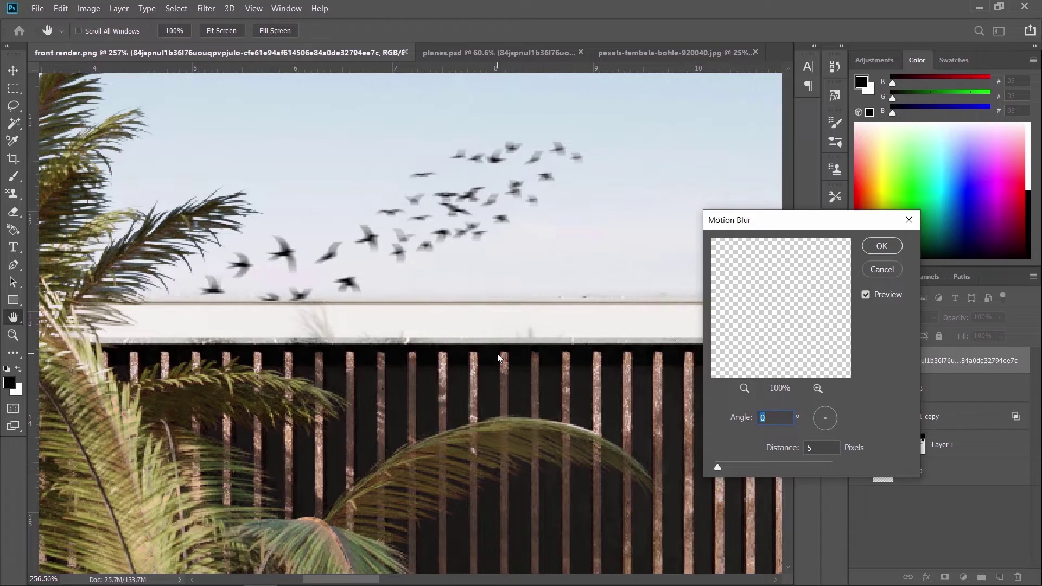
click(881, 246)
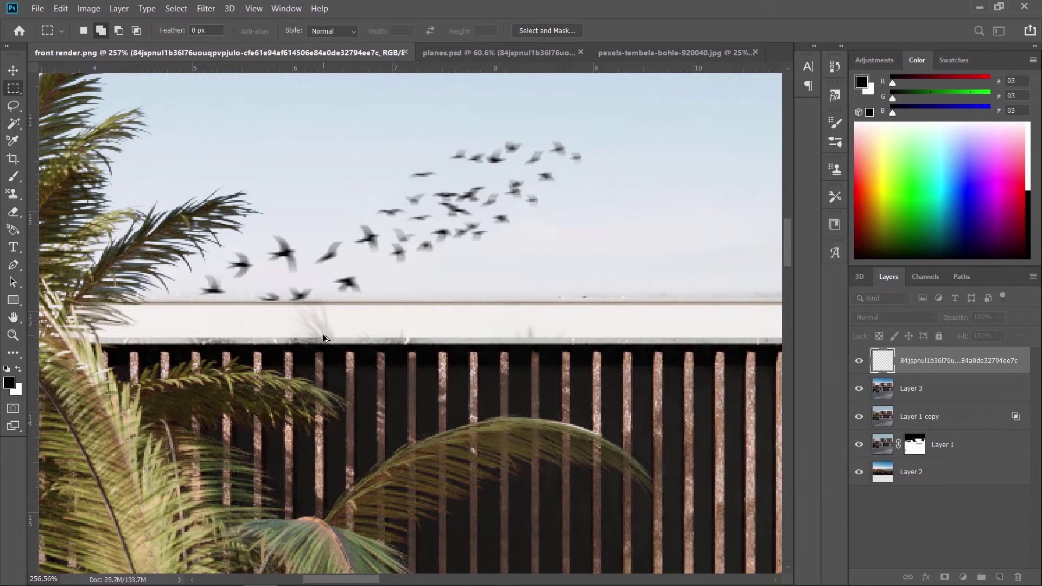
key(ctrl+0)
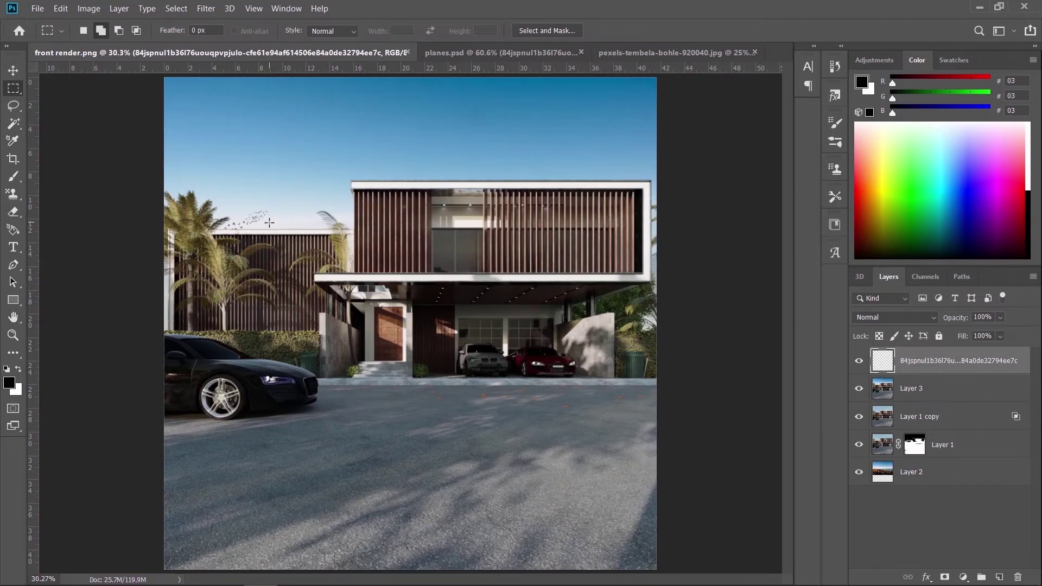
- Drag the Cathay Pacific airliner from planes.psd into the house render as Layer 4
click(491, 53)
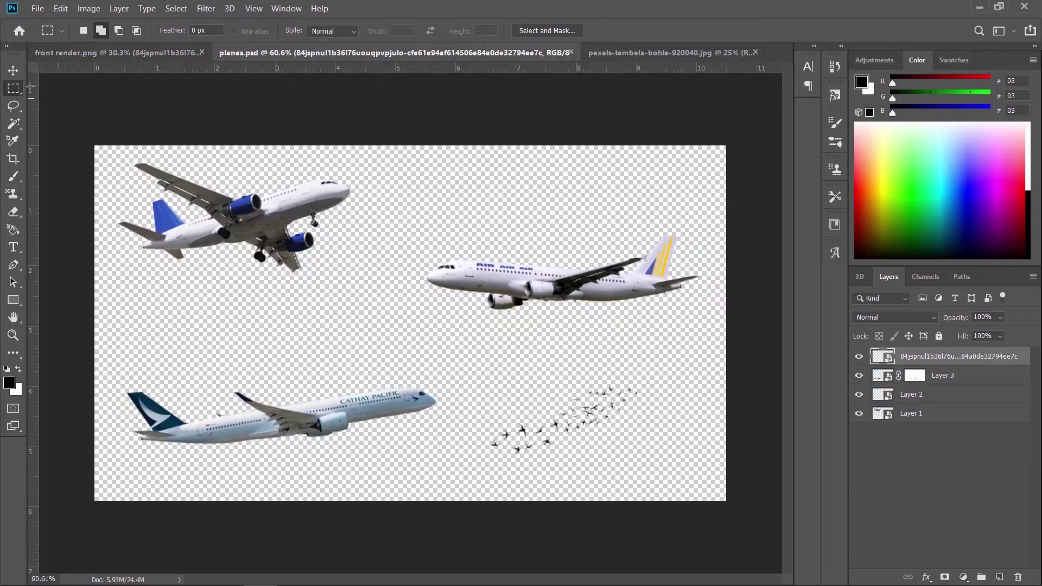
click(13, 70)
drag(496, 280, 466, 248)
key(ctrl+z)
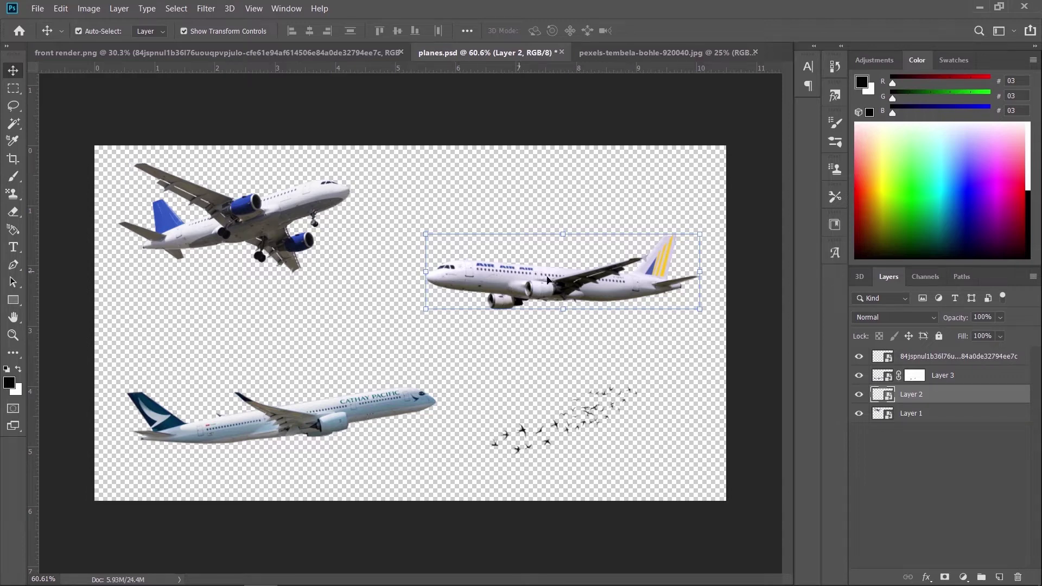
drag(326, 415, 326, 378)
key(ctrl+z)
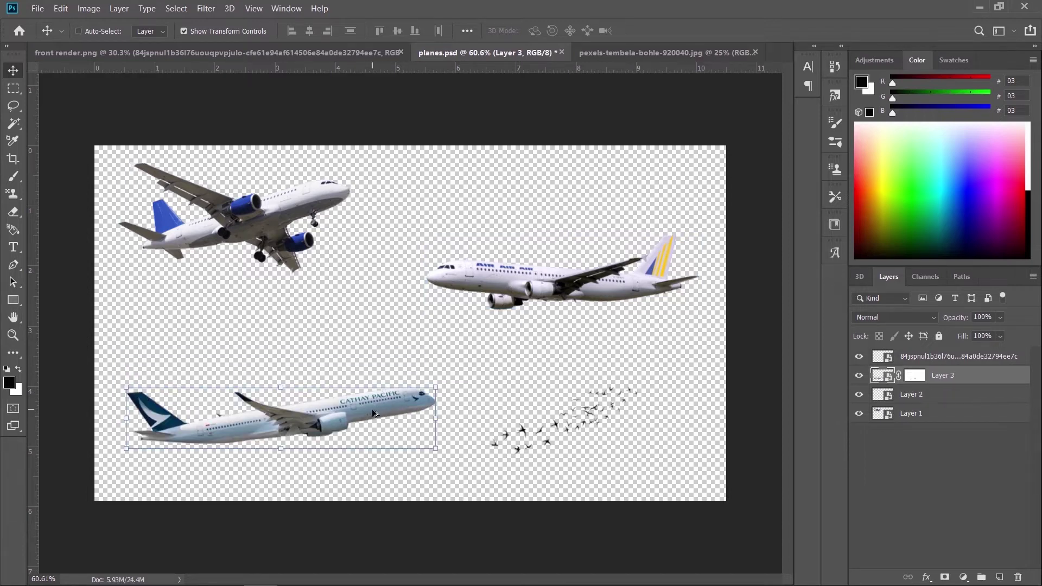
drag(334, 325, 540, 280)
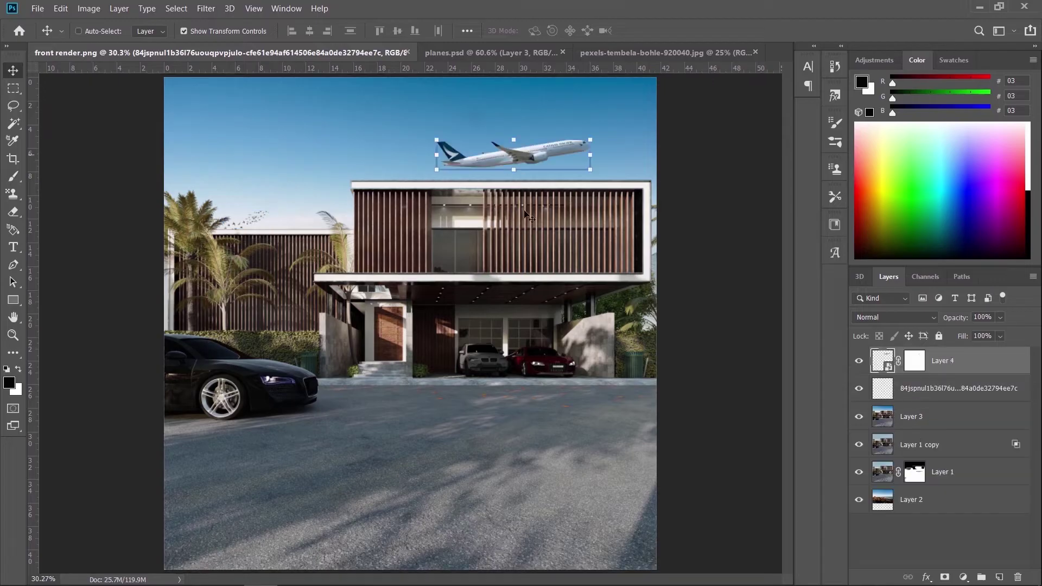
- Flip the airliner horizontally, shrink it to about a third, and move it up and right
click(60, 8)
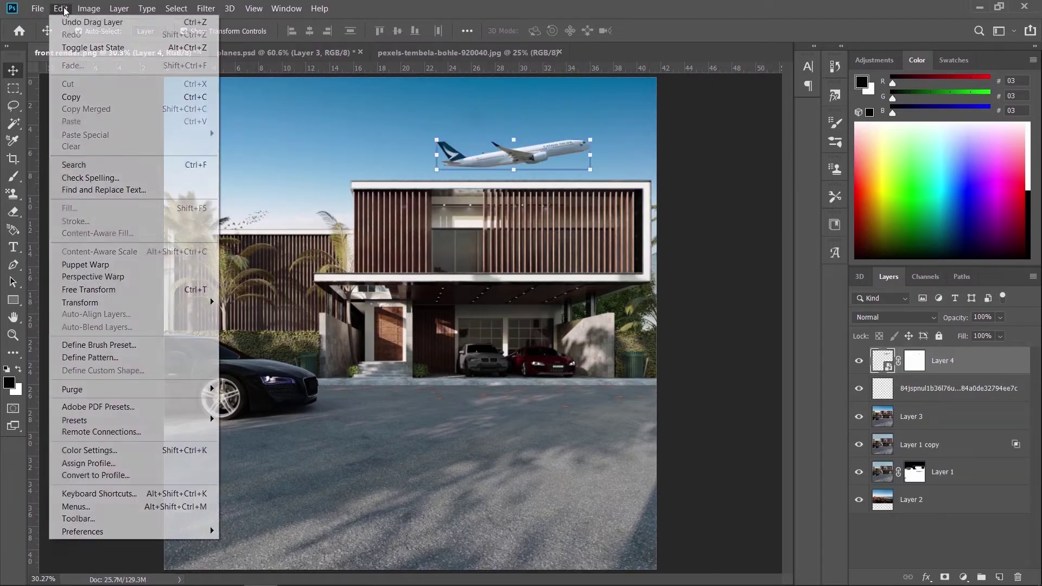
mouse_move(188, 303)
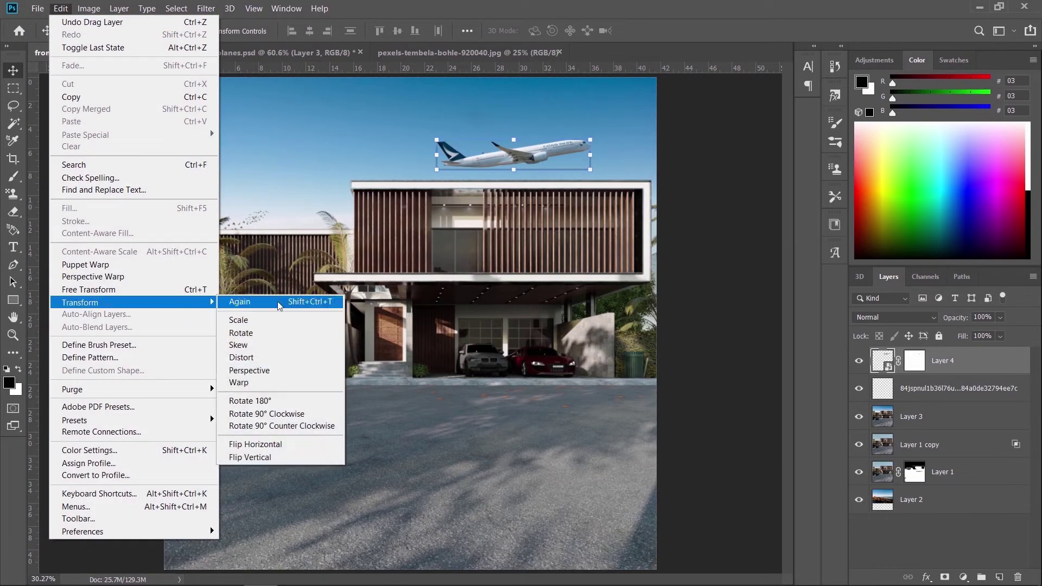
click(280, 443)
drag(591, 138, 488, 166)
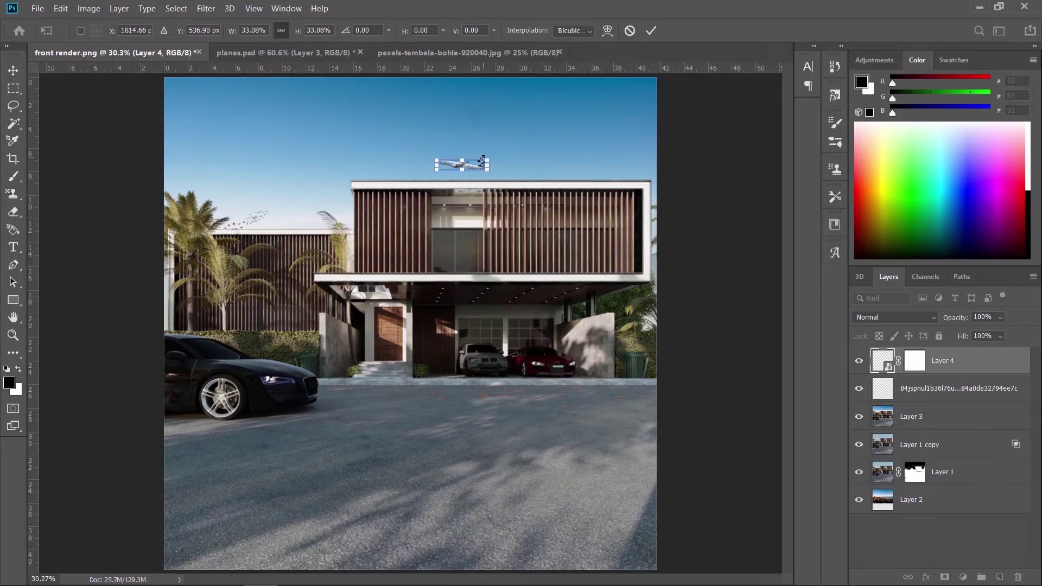
scroll(458, 163, up, 3)
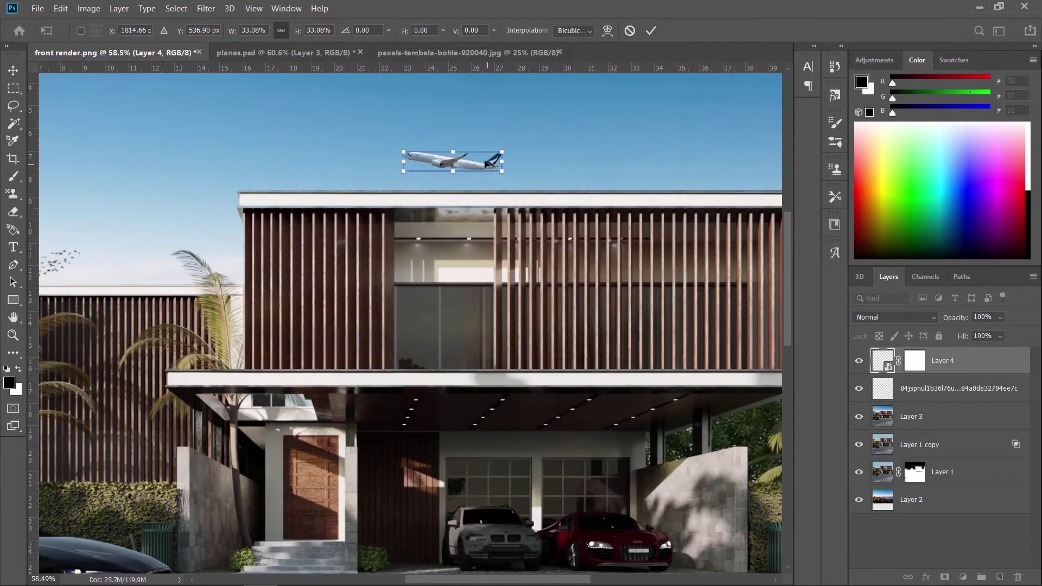
drag(461, 163, 627, 138)
click(651, 30)
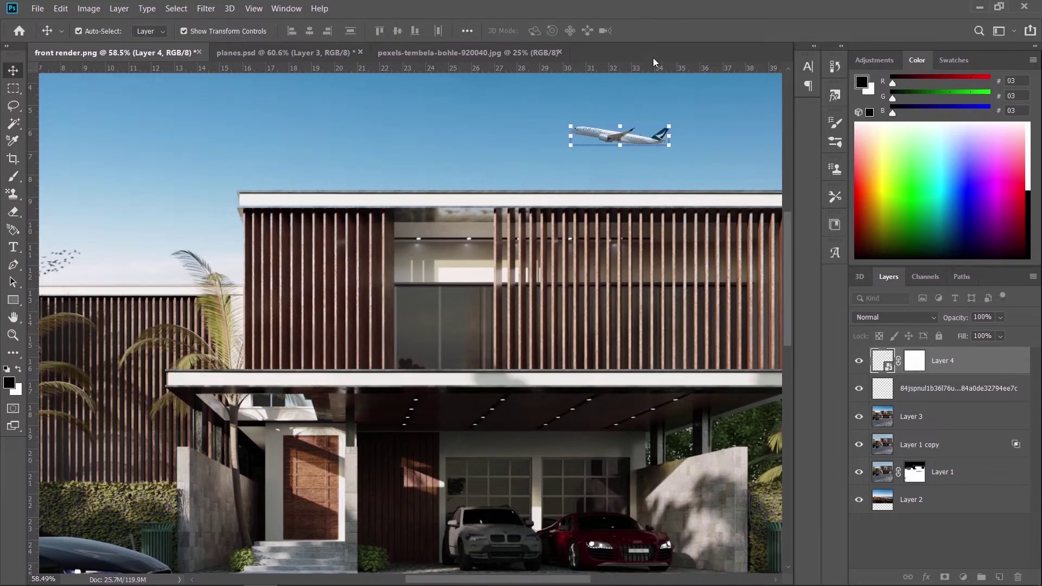
- Raise and shrink the plane further, tilting it about -3.19° in the sky
scroll(645, 180, up, 1)
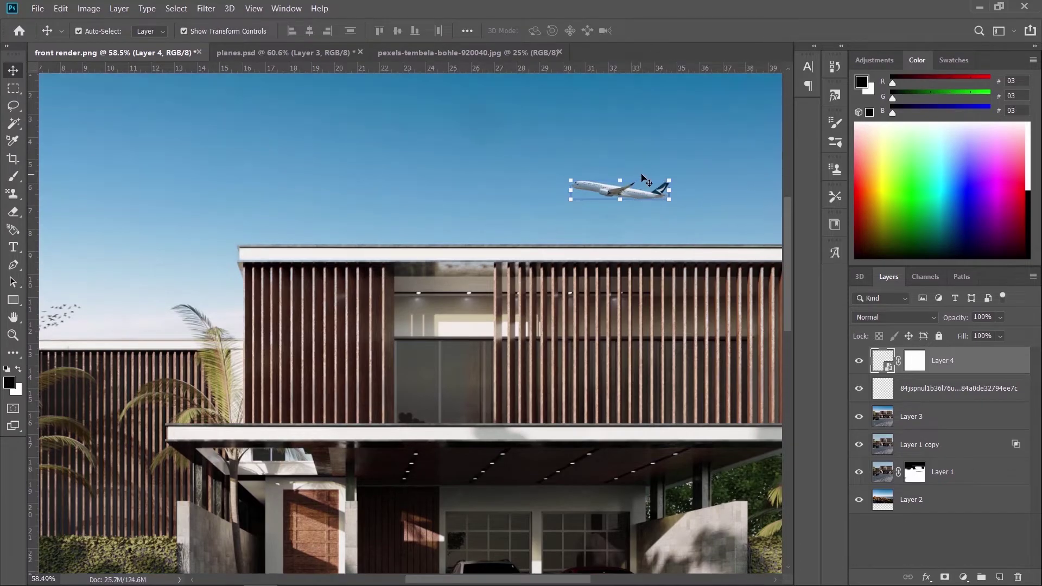
scroll(716, 194, up, 3)
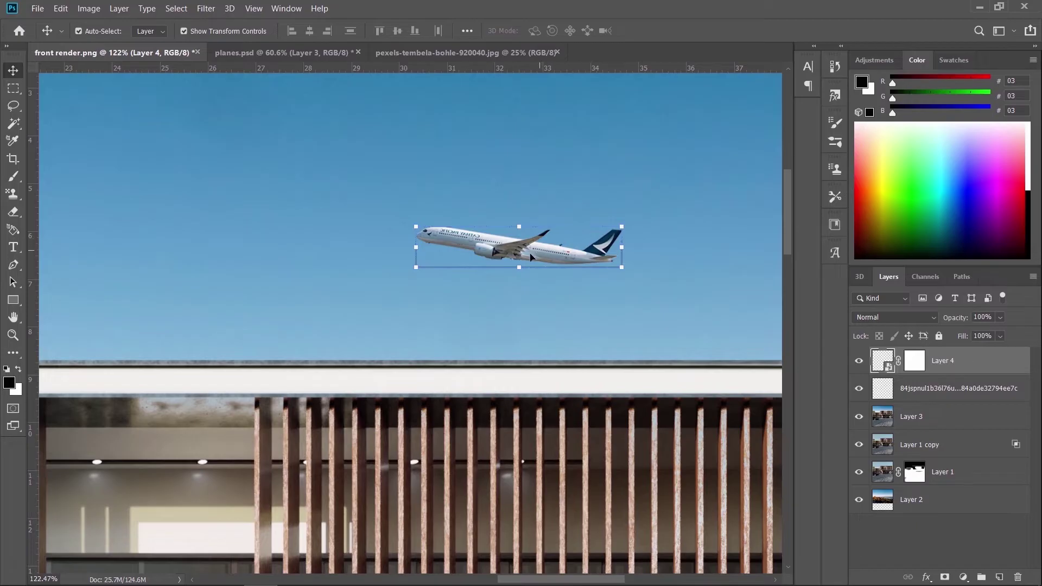
drag(531, 255, 530, 174)
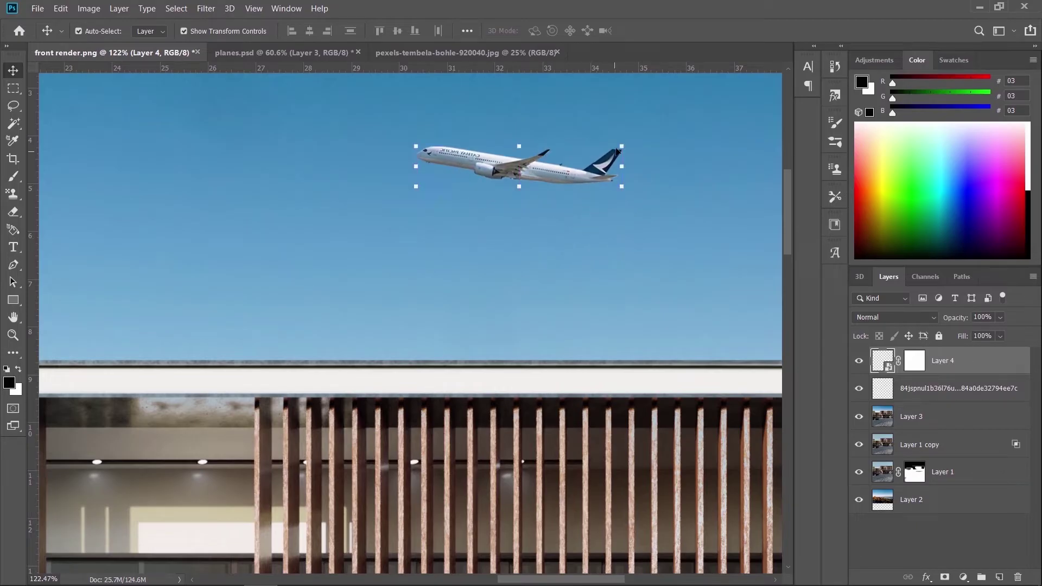
drag(622, 145, 548, 160)
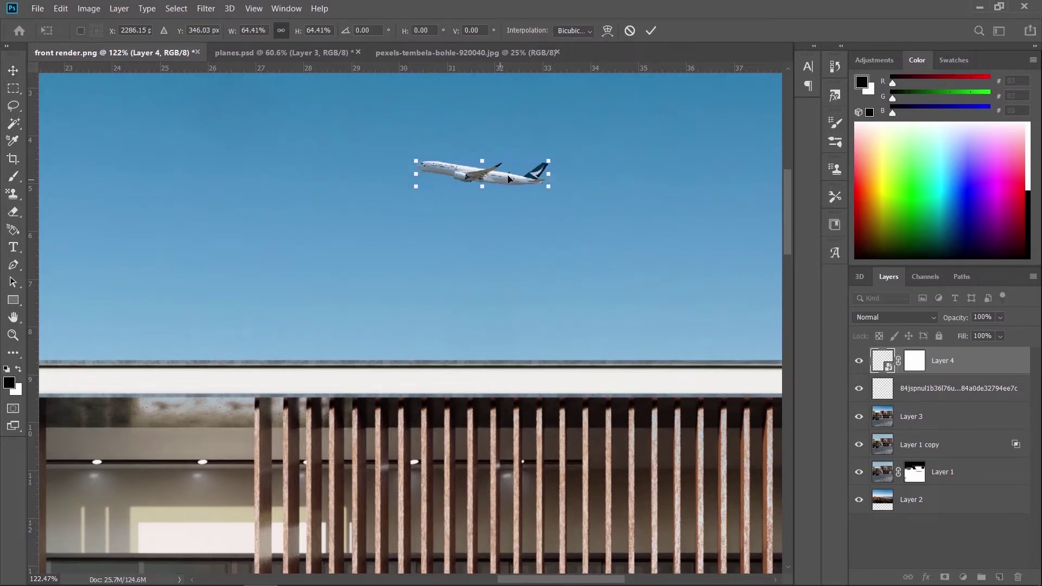
drag(498, 183, 553, 165)
click(650, 31)
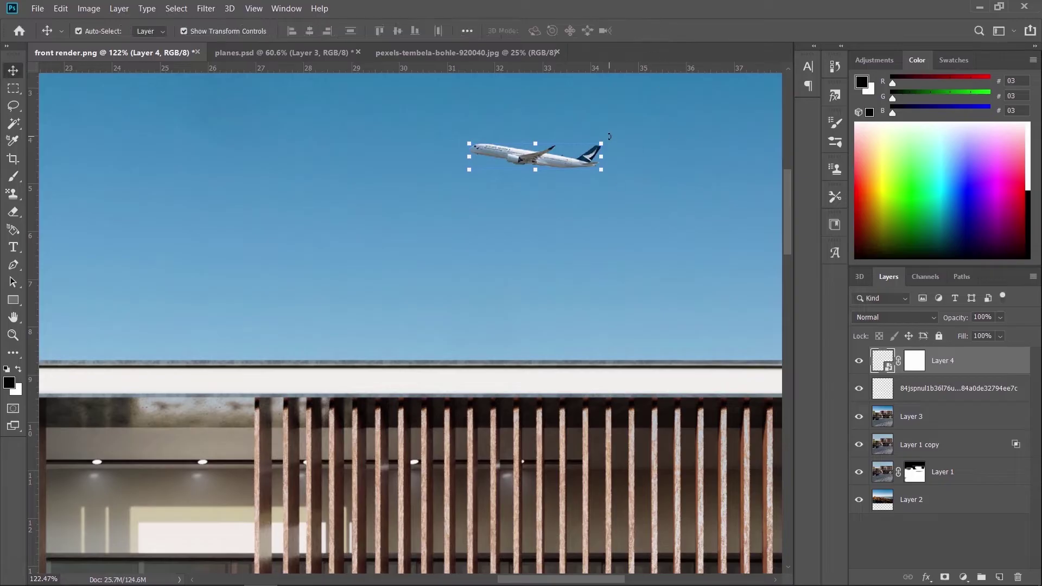
mouse_move(608, 136)
mouse_down()
mouse_move(590, 146)
mouse_move(605, 141)
mouse_up()
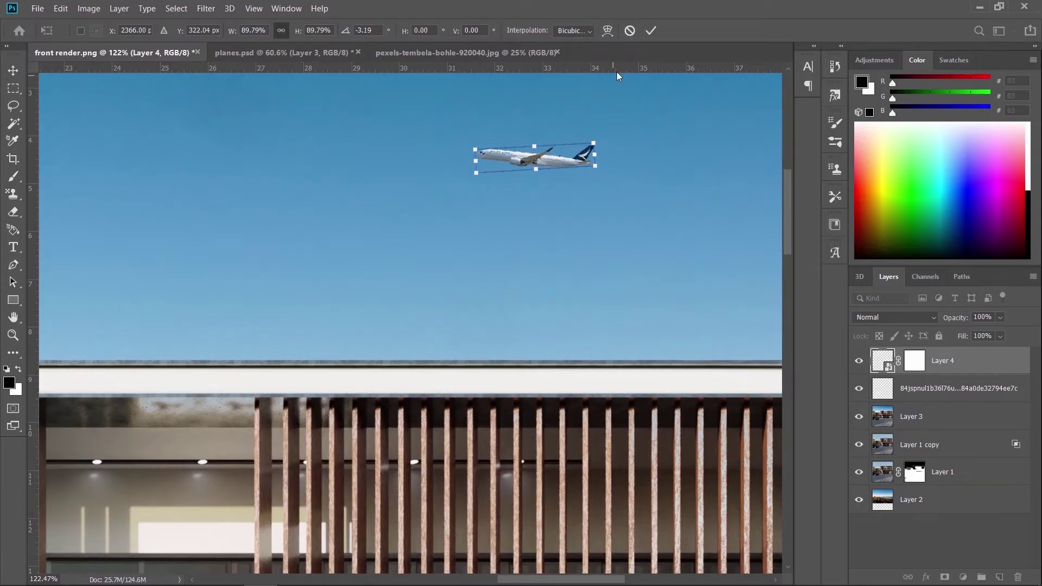
click(650, 31)
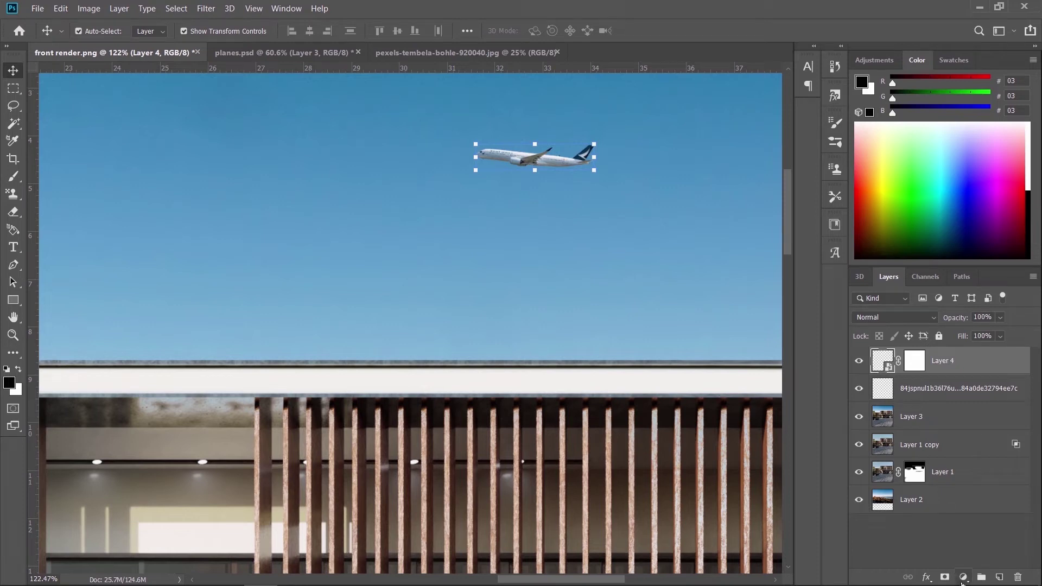
- Add a Curves adjustment clipped to Layer 4 and shape an S-curve to brighten the airliner
click(963, 583)
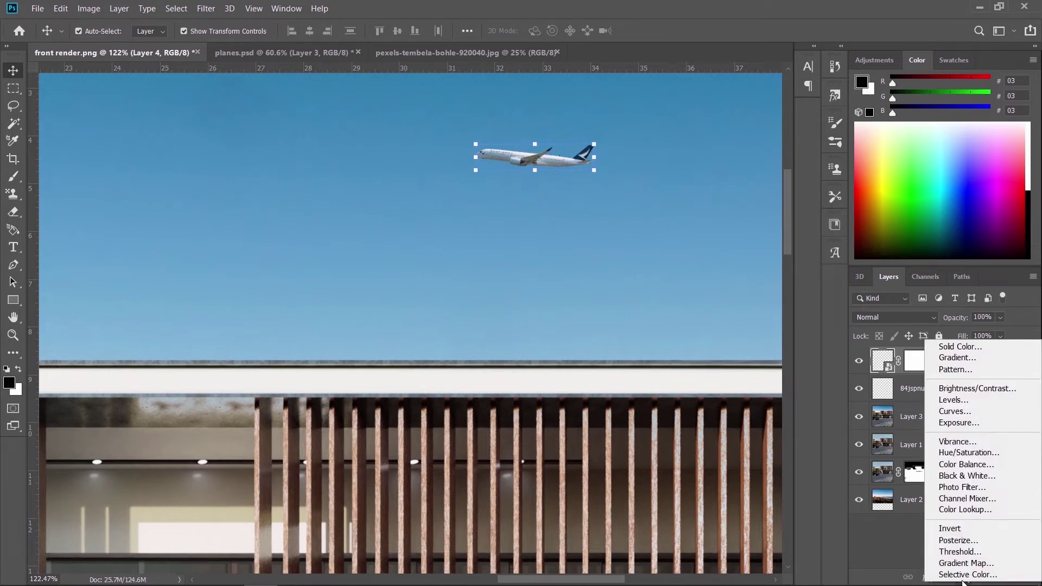
click(960, 411)
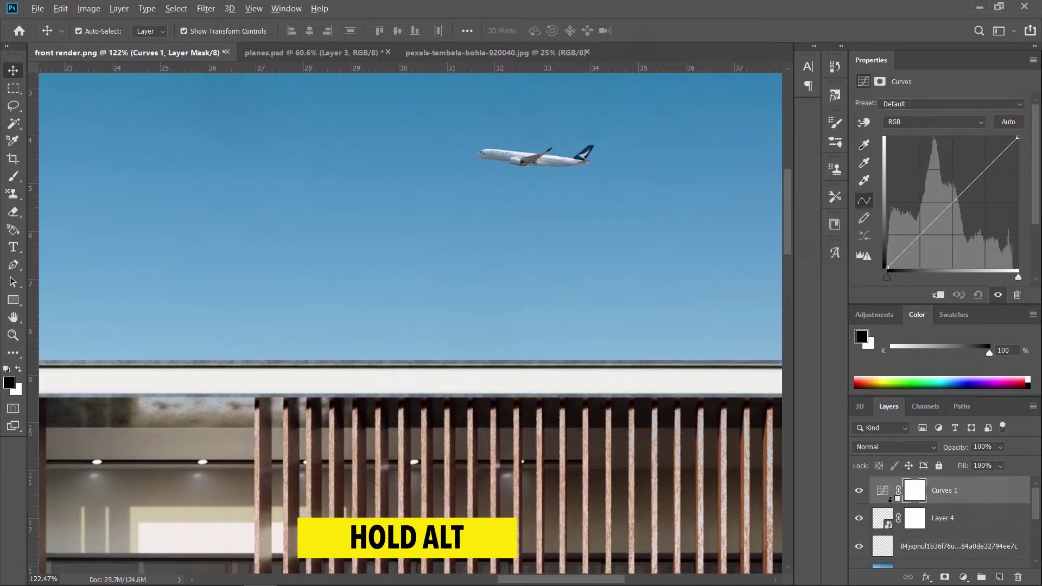
alt+click(890, 500)
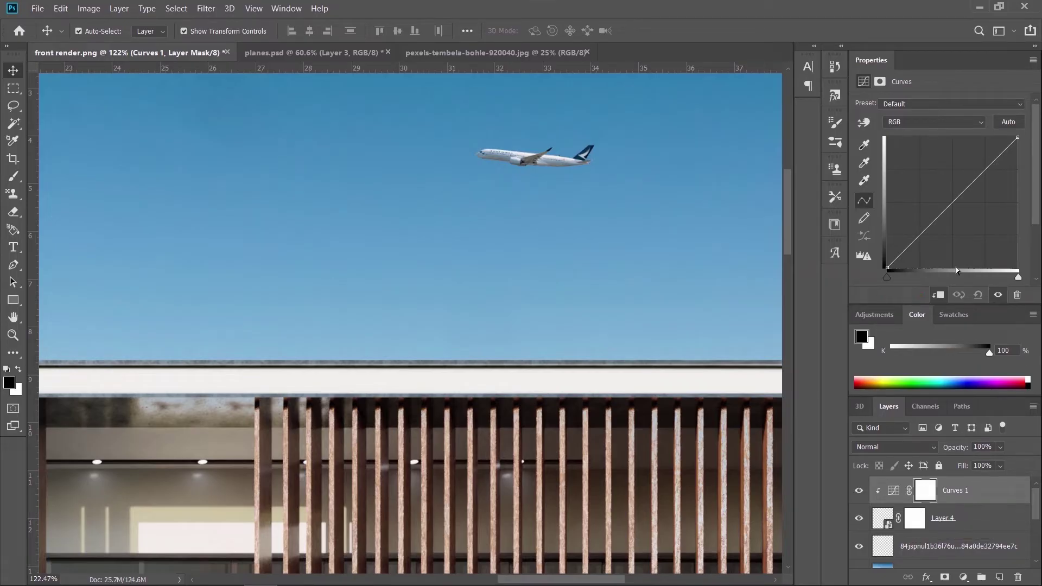
drag(961, 199, 968, 178)
click(919, 226)
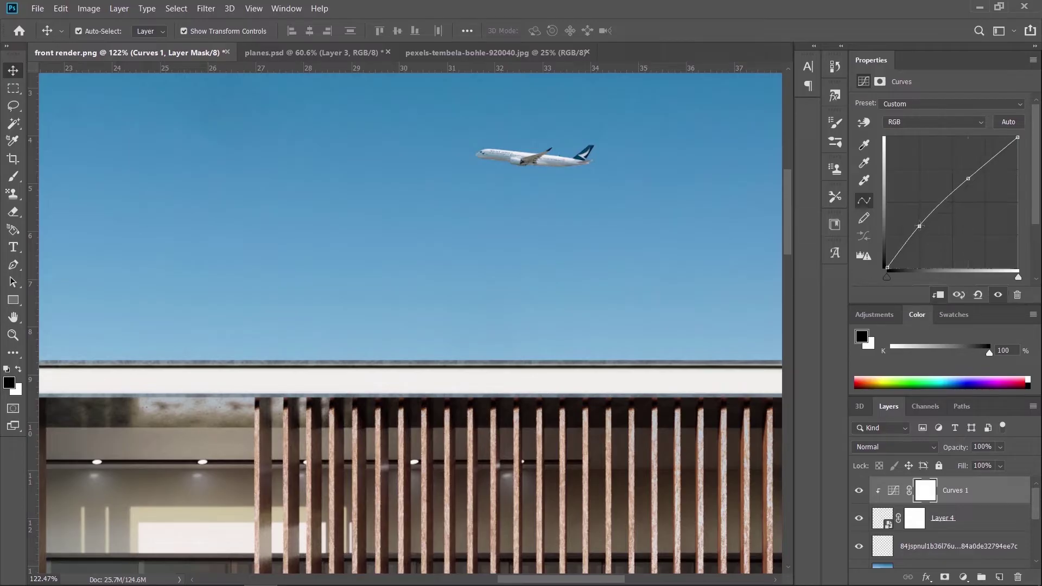
drag(920, 226, 926, 228)
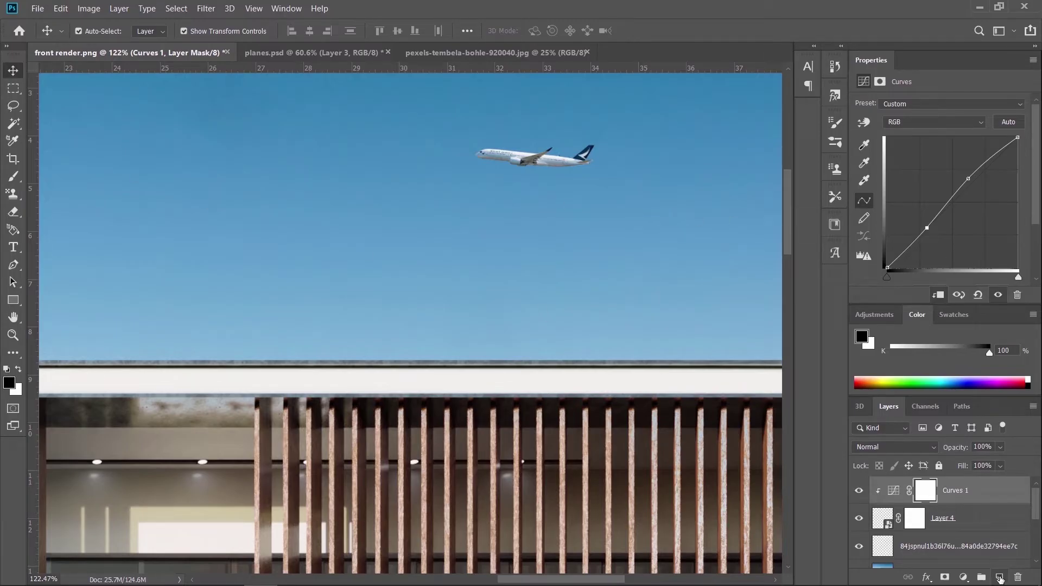
- Close the Color and Adjustments panels and float the Swatches and Properties panels
click(1032, 315)
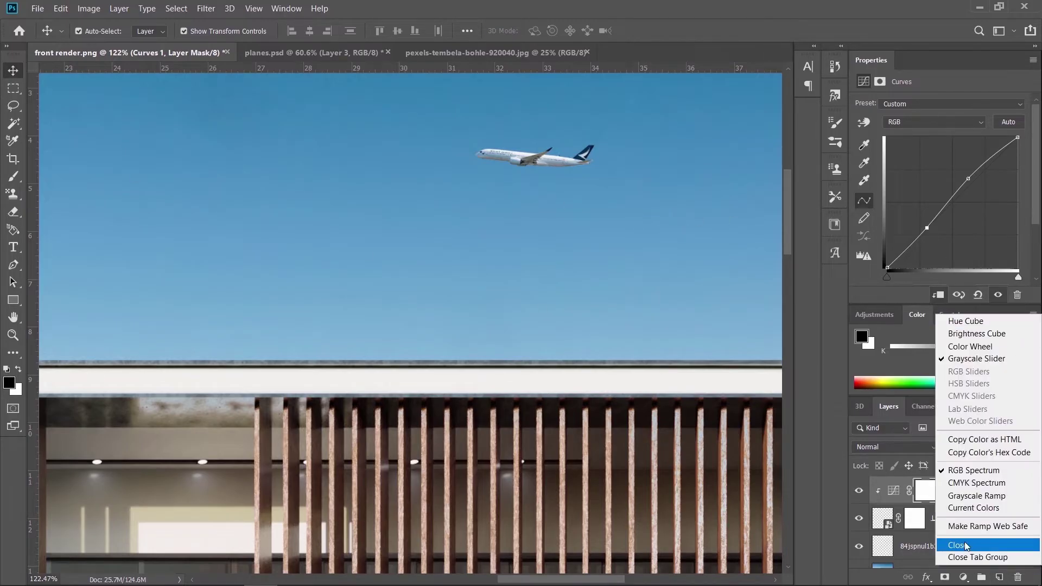
click(955, 545)
click(1033, 315)
click(1032, 315)
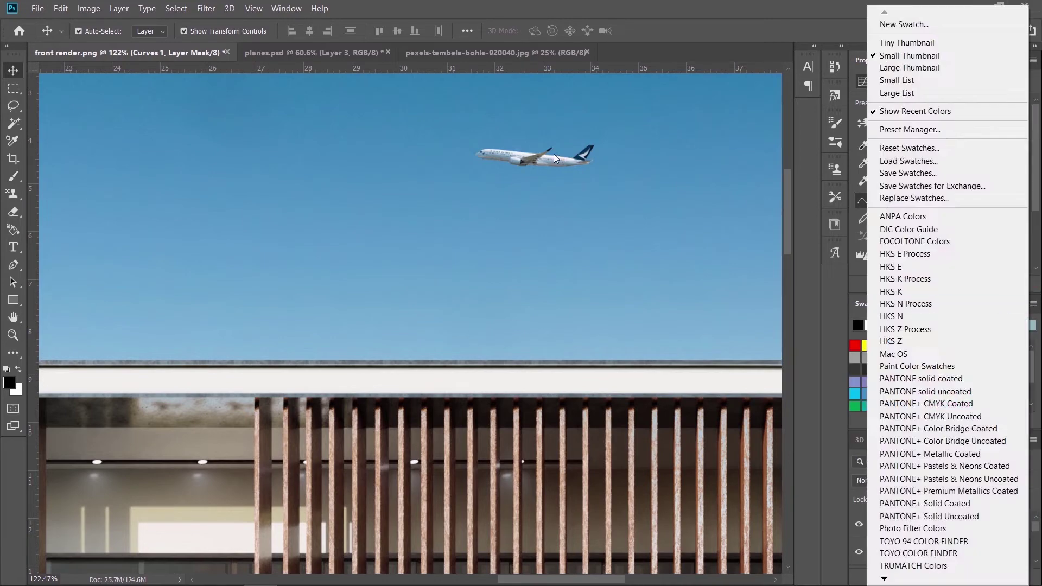
key(Escape)
drag(869, 228, 609, 132)
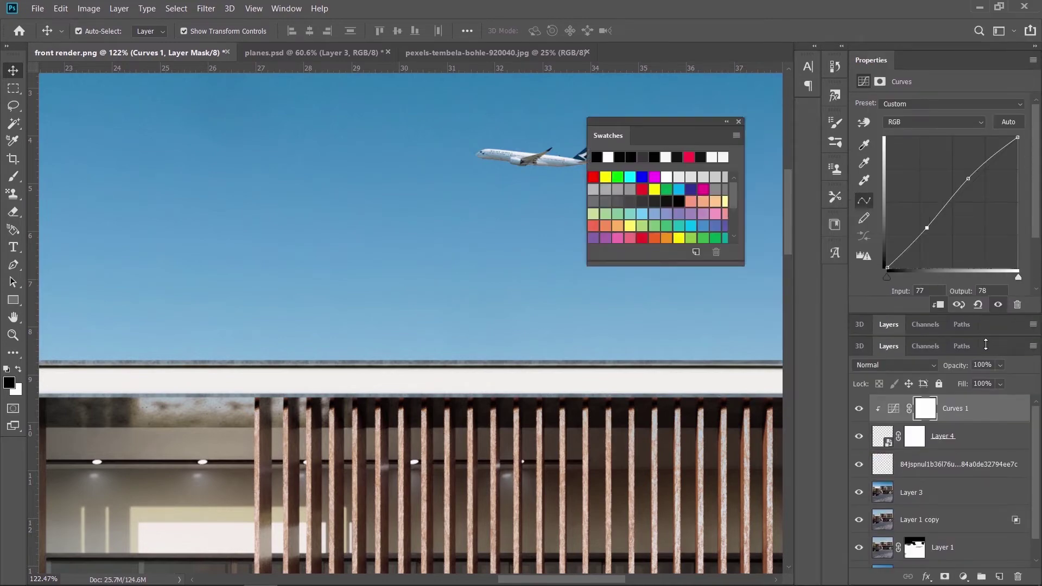
drag(870, 60, 493, 85)
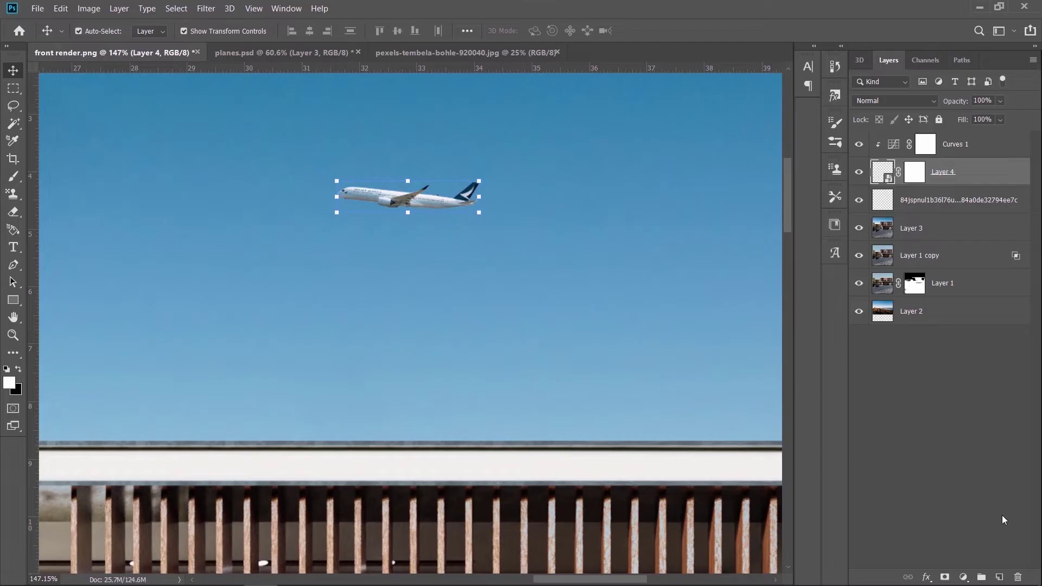
- Add an empty Layer 5 above Curves 1 and set the Brush tool to 12 px
click(999, 577)
drag(959, 176, 958, 136)
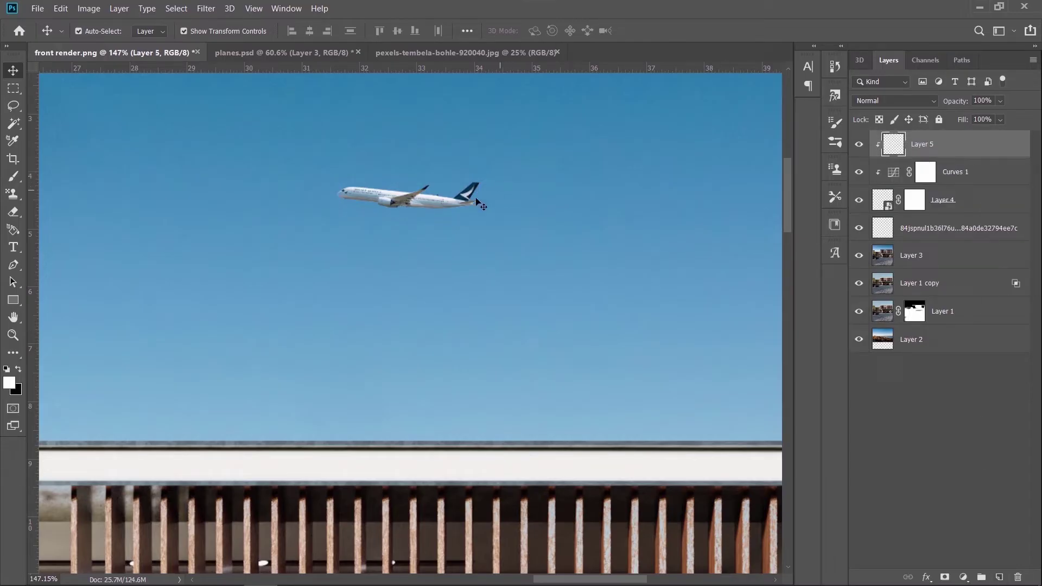
click(13, 176)
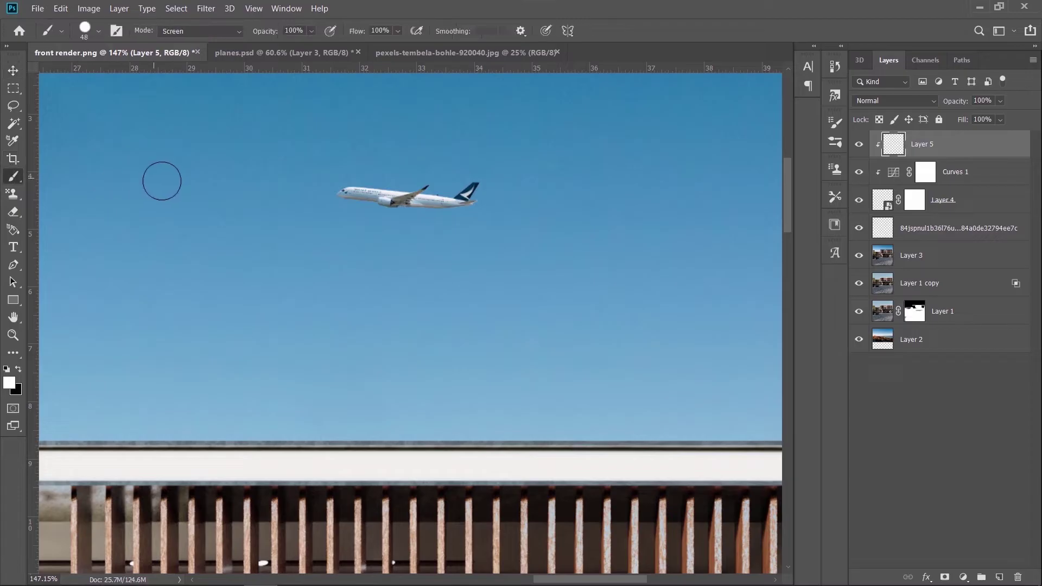
scroll(494, 210, up, 5)
right_click(472, 206)
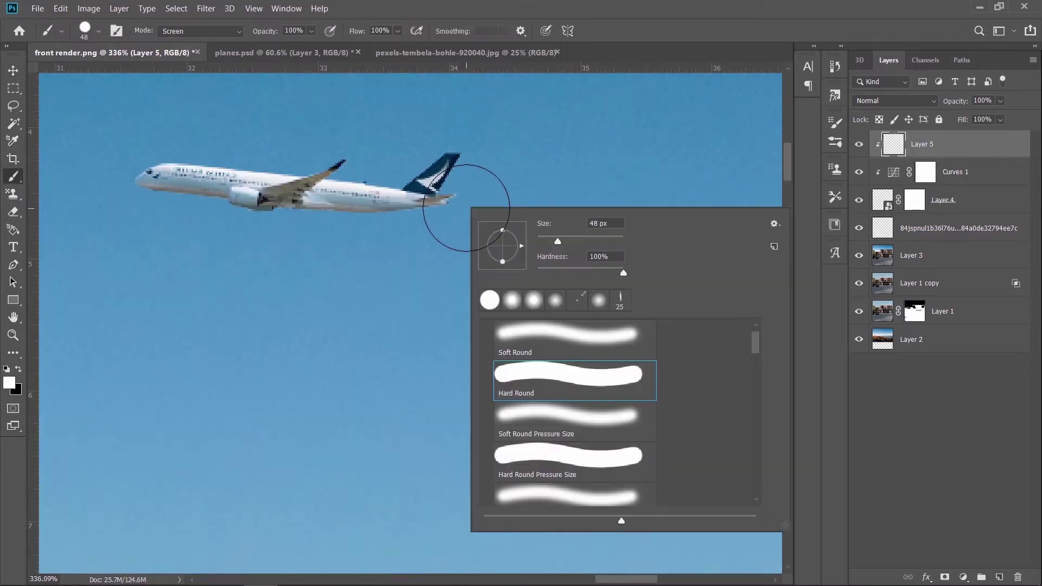
drag(558, 244, 548, 241)
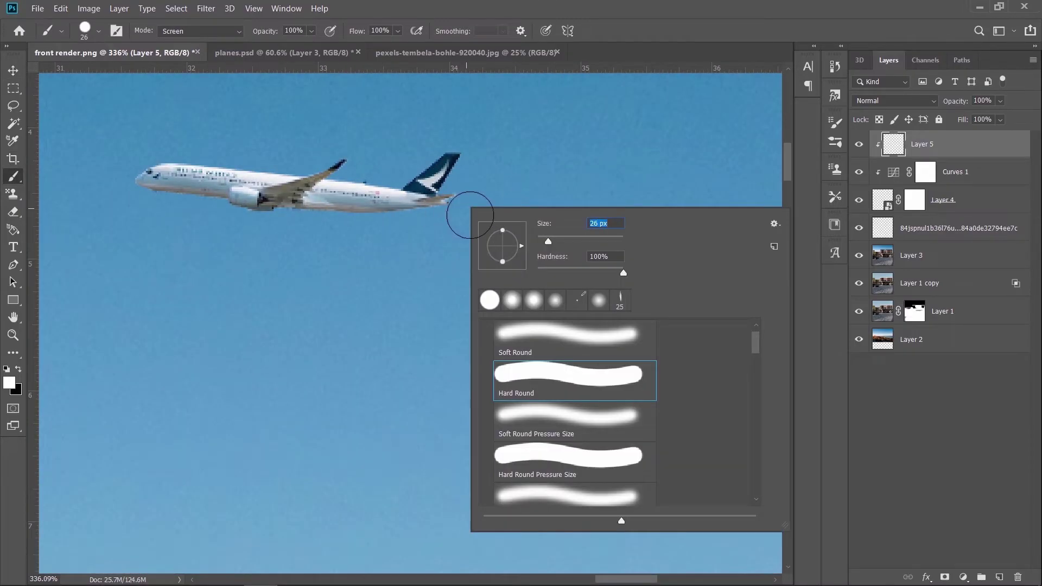
drag(548, 241, 542, 242)
click(455, 206)
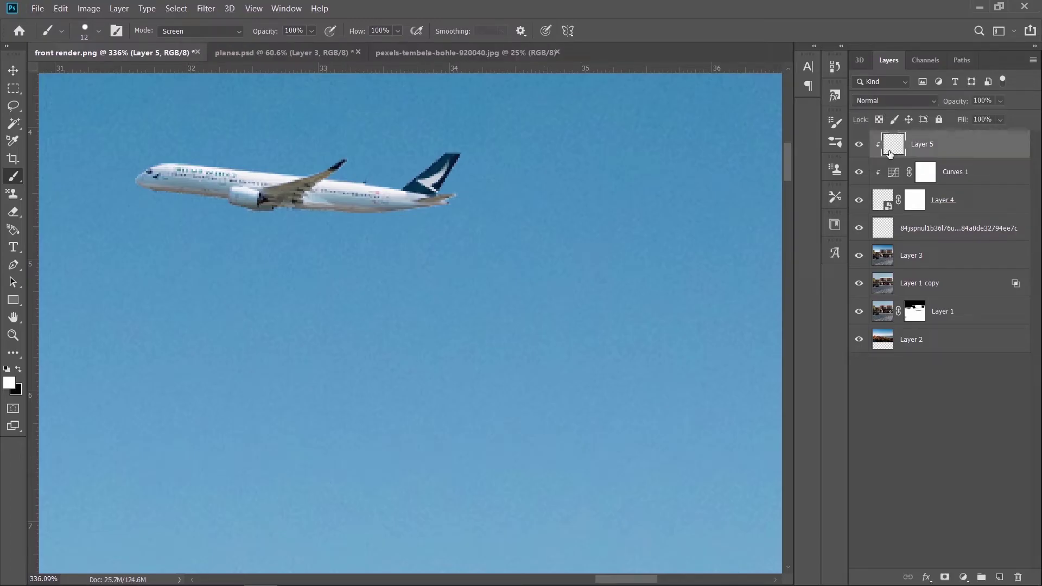
- Release Layer 5's clipping mask and paint a thin white 7 px streak from the plane's tail
alt+click(910, 158)
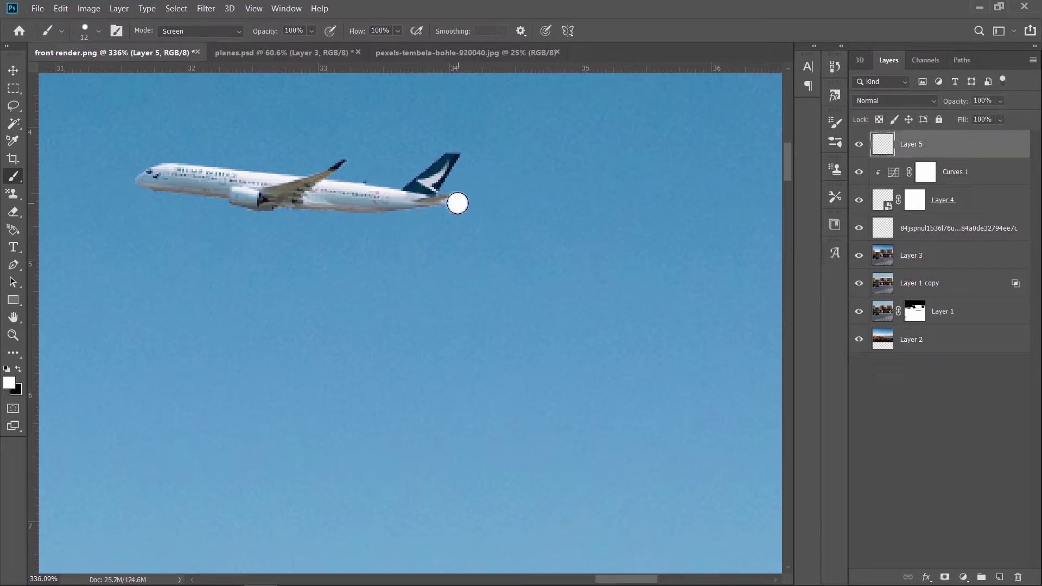
shift+click(719, 237)
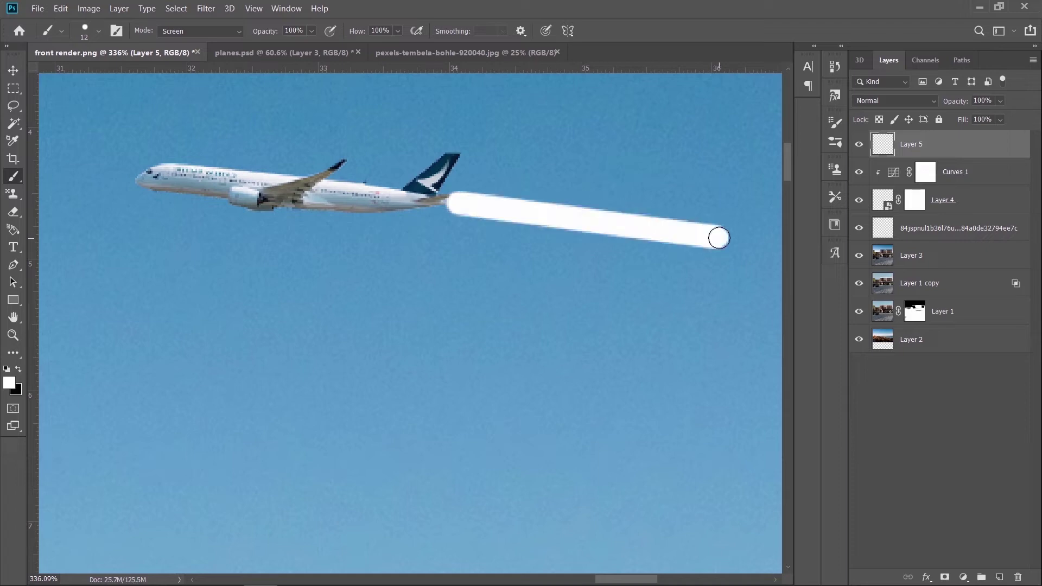
key(ctrl+z)
key(ctrl+z)
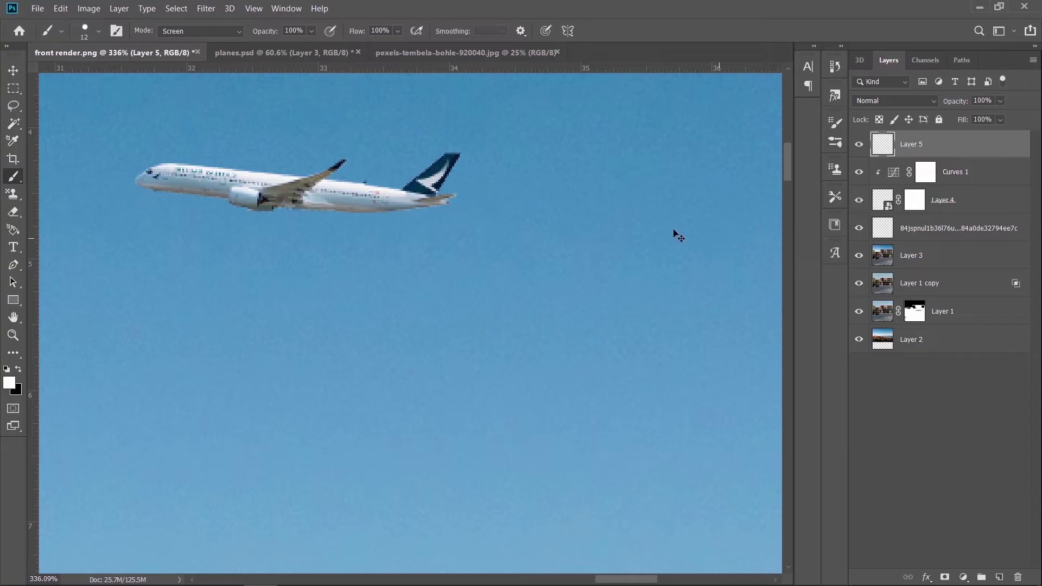
alt+click(465, 202)
alt+right_click(461, 204)
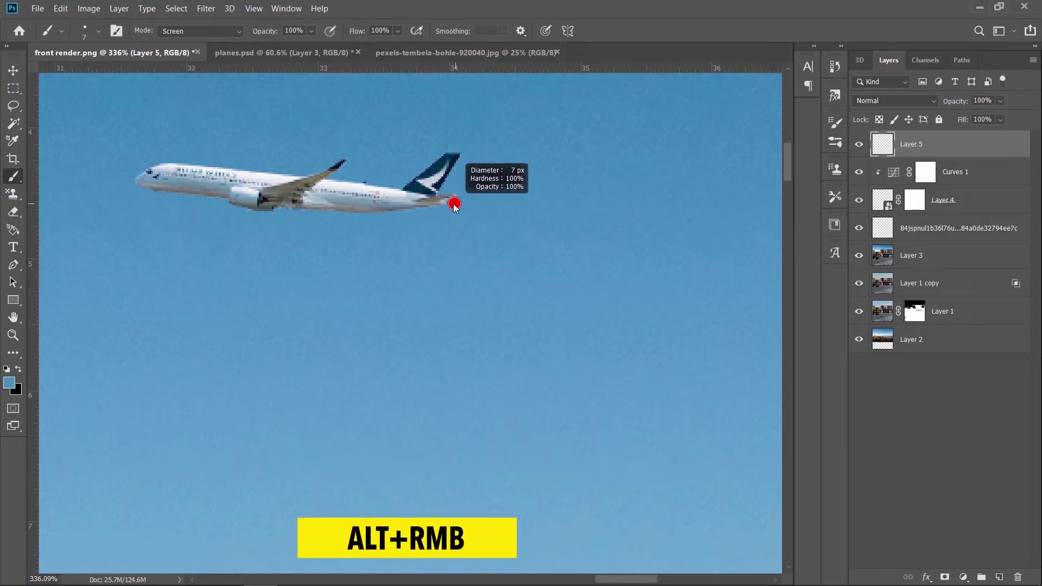
key(d)
key(x)
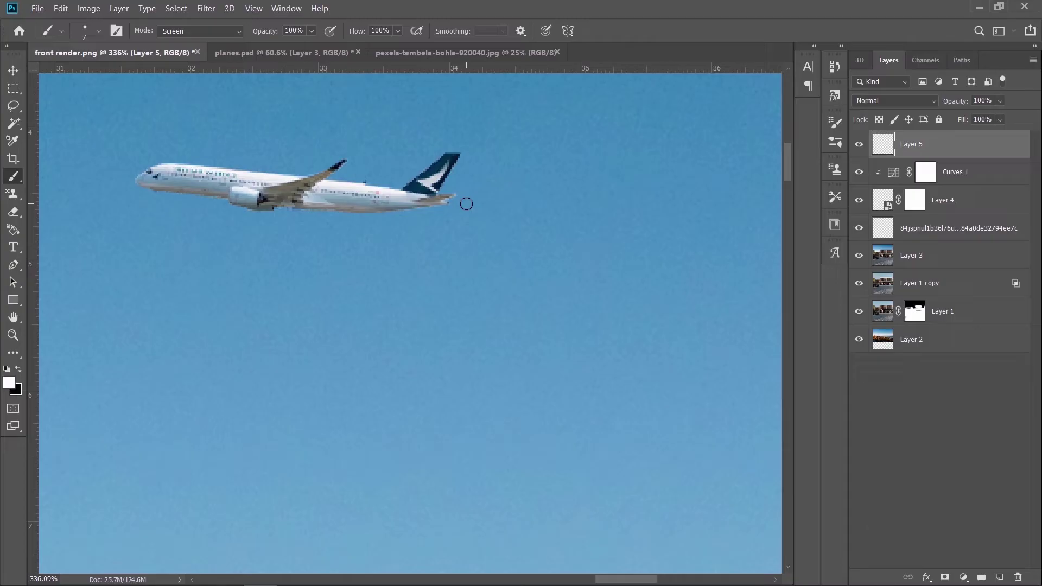
click(453, 204)
shift+click(578, 221)
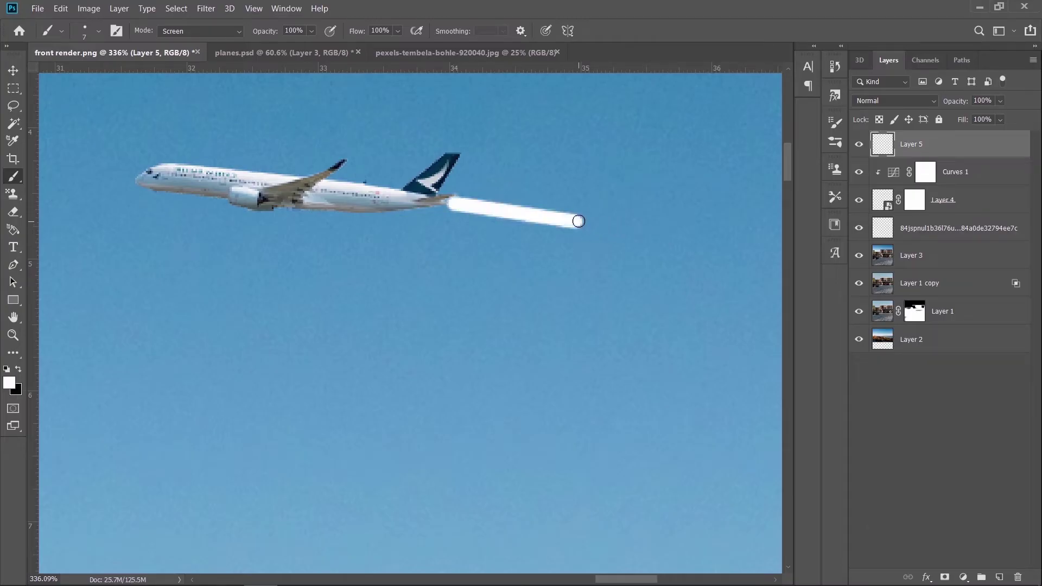
- Slant the streak's far end downward and set Layer 5 opacity to 60%
key(ctrl+t)
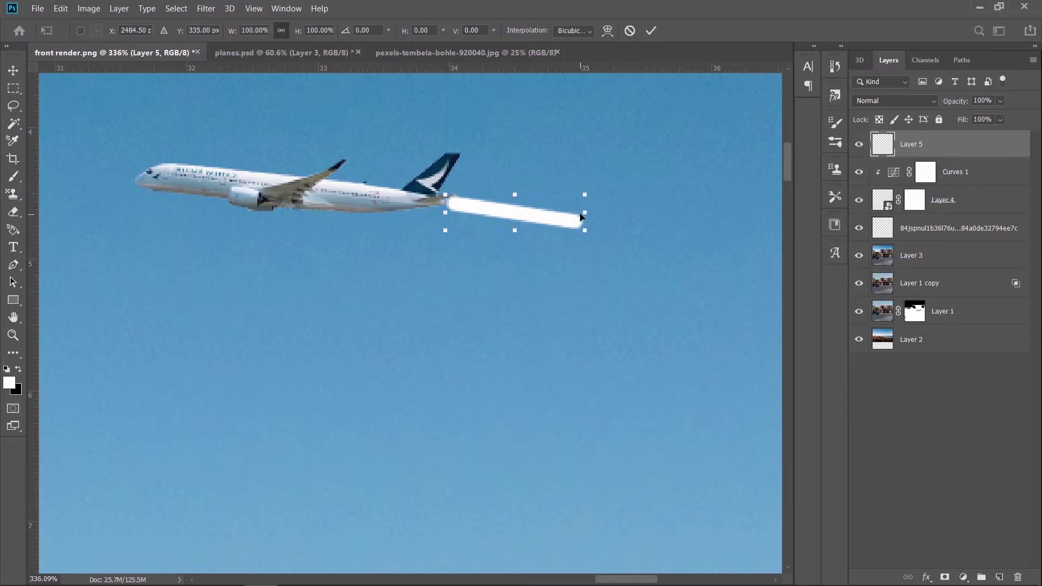
scroll(577, 217, up, 2)
drag(587, 186, 586, 223)
click(651, 31)
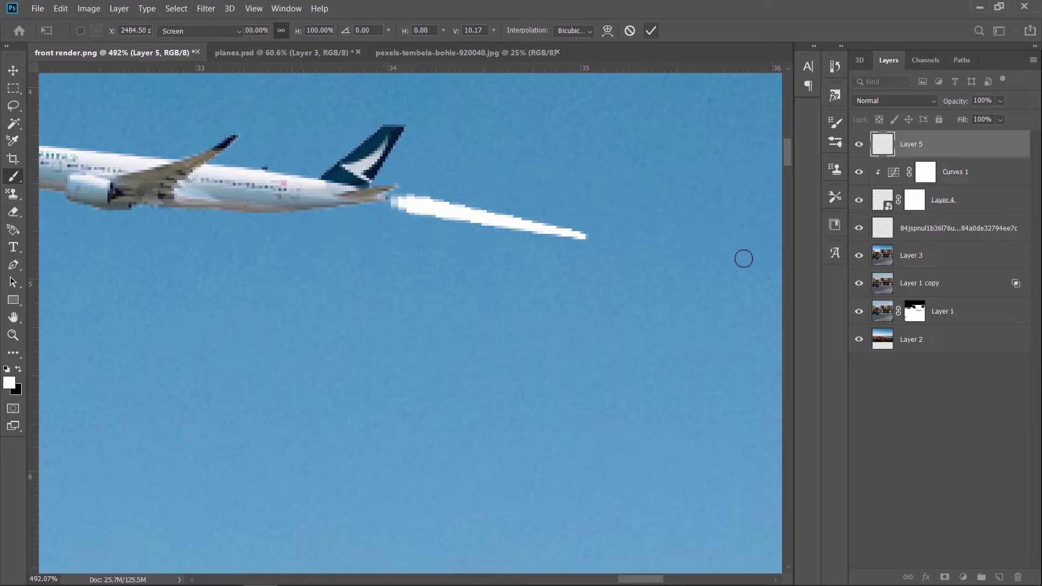
click(986, 101)
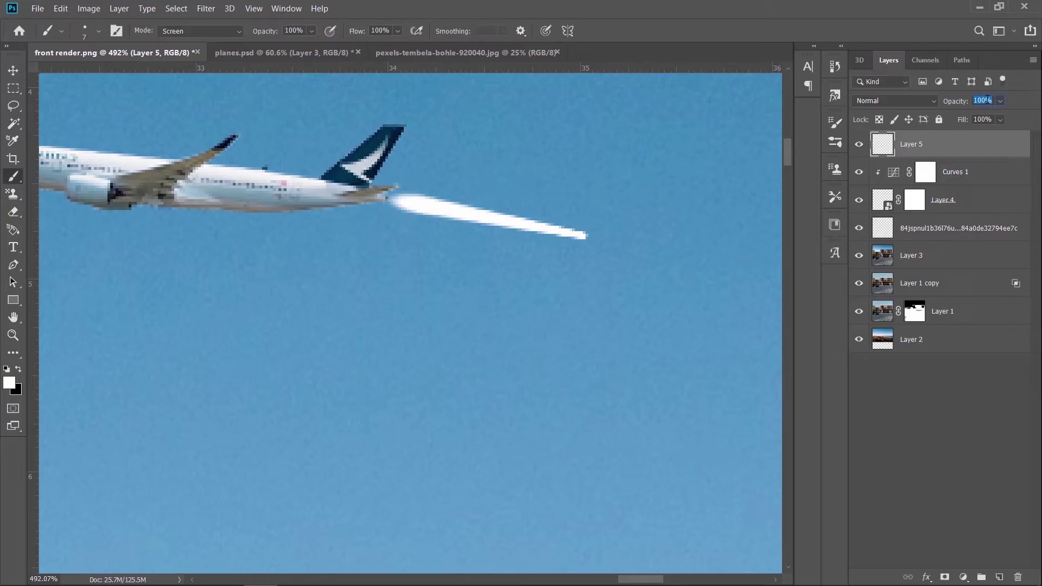
text(60)
key(Return)
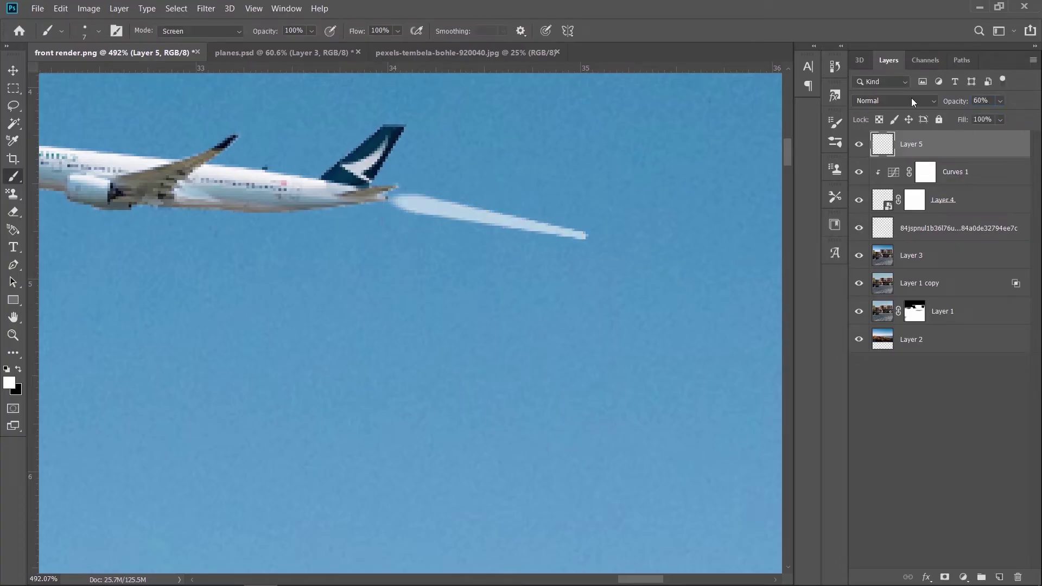
- Rotate the contrail to about -1.38° and nudge it up one pixel
click(13, 70)
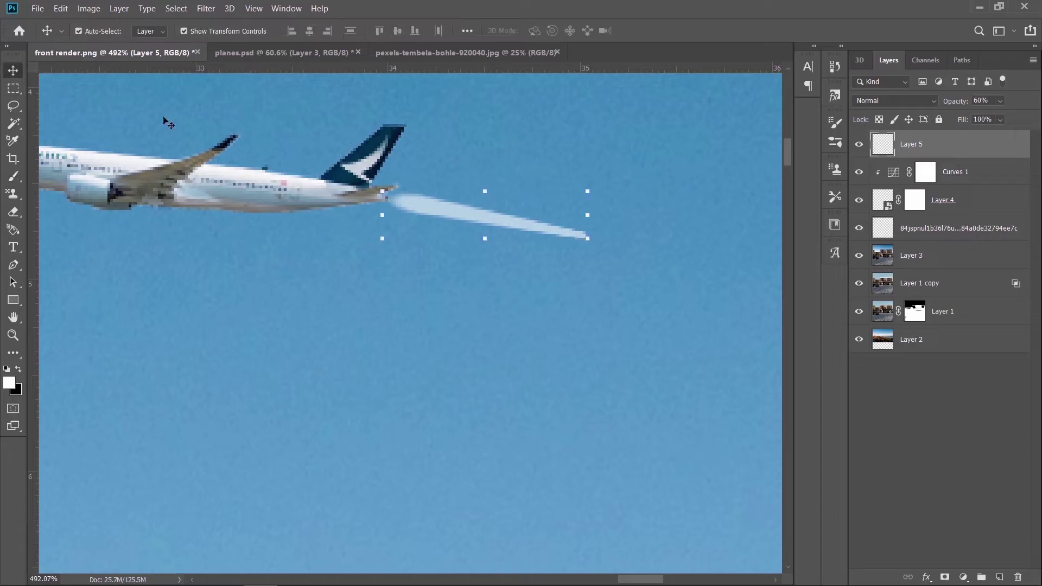
key(ctrl+t)
drag(610, 195, 611, 191)
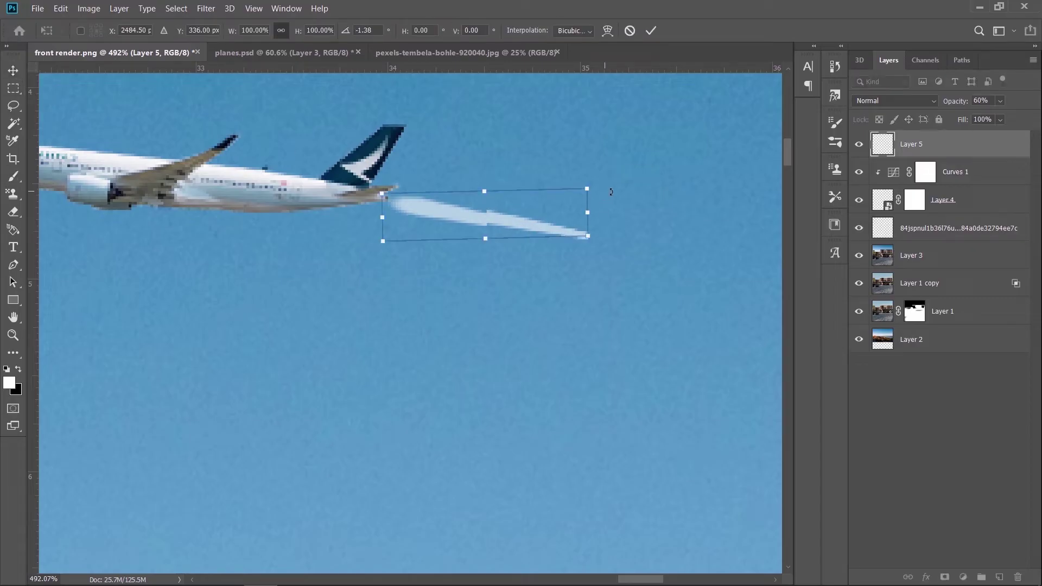
key(Up)
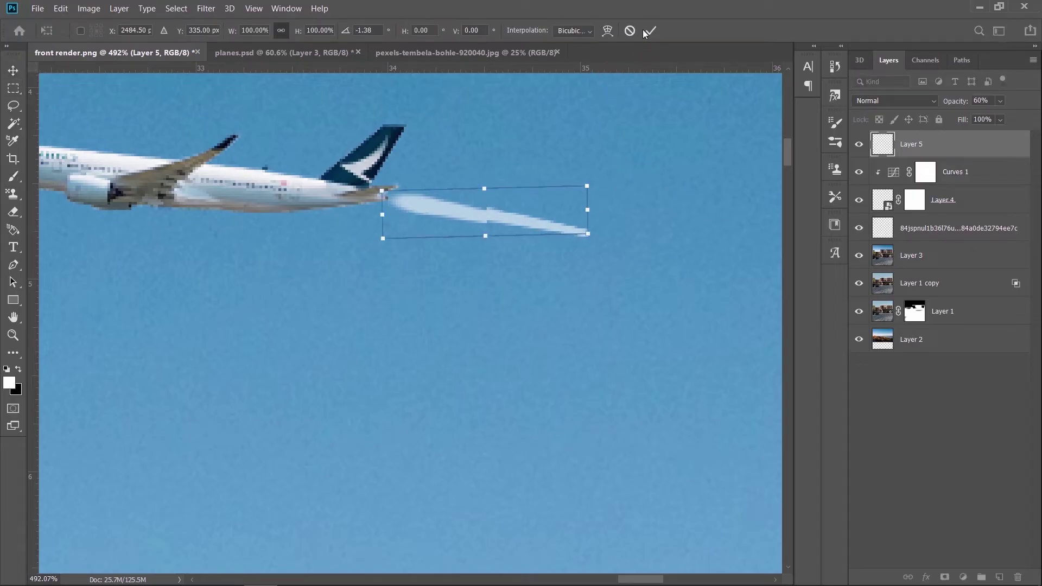
click(647, 31)
click(206, 8)
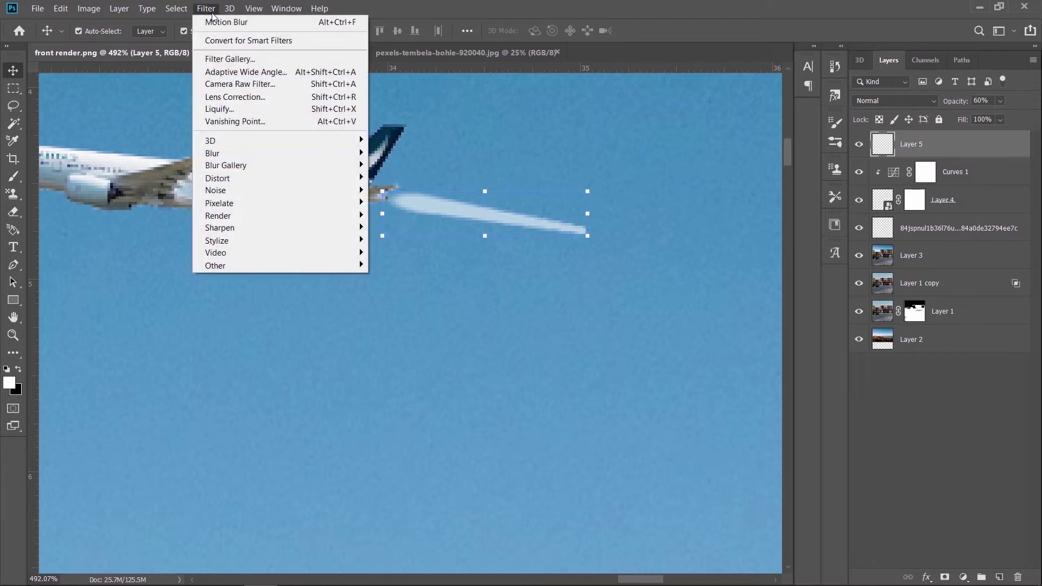
- Soften the contrail with a 1.5-pixel Gaussian Blur
mouse_move(272, 154)
click(401, 204)
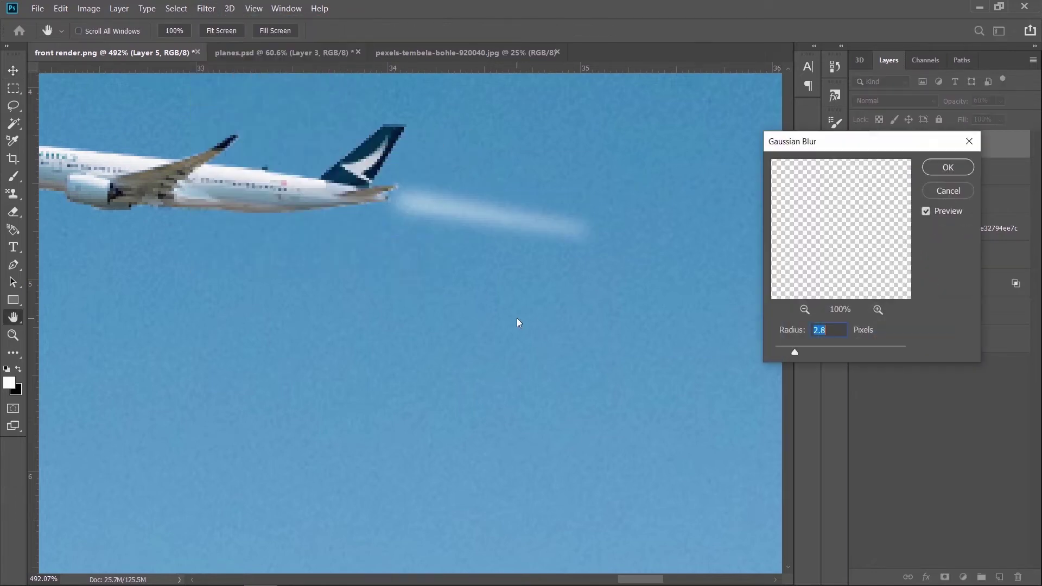
text(1.5)
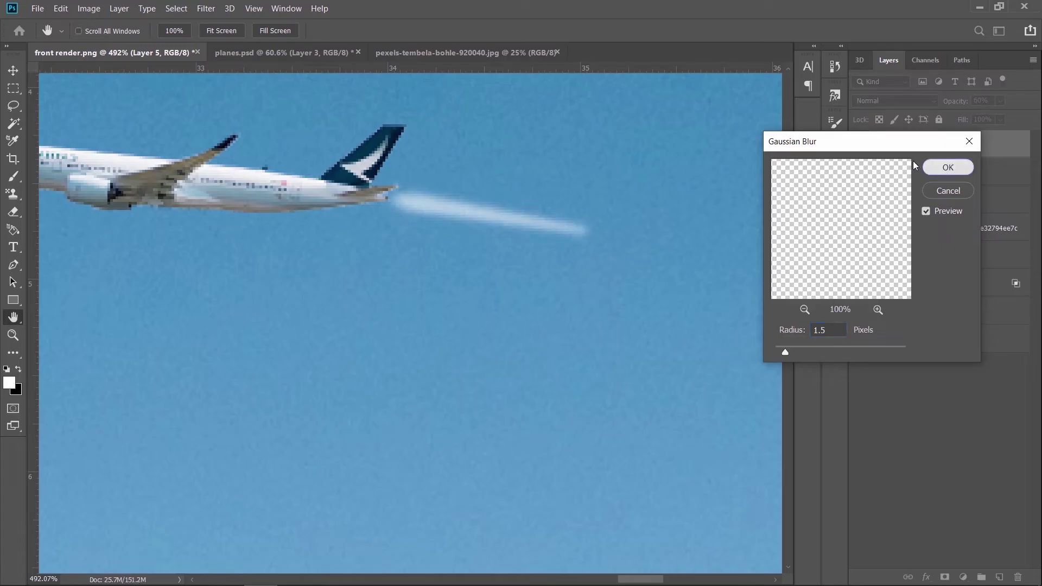
click(944, 168)
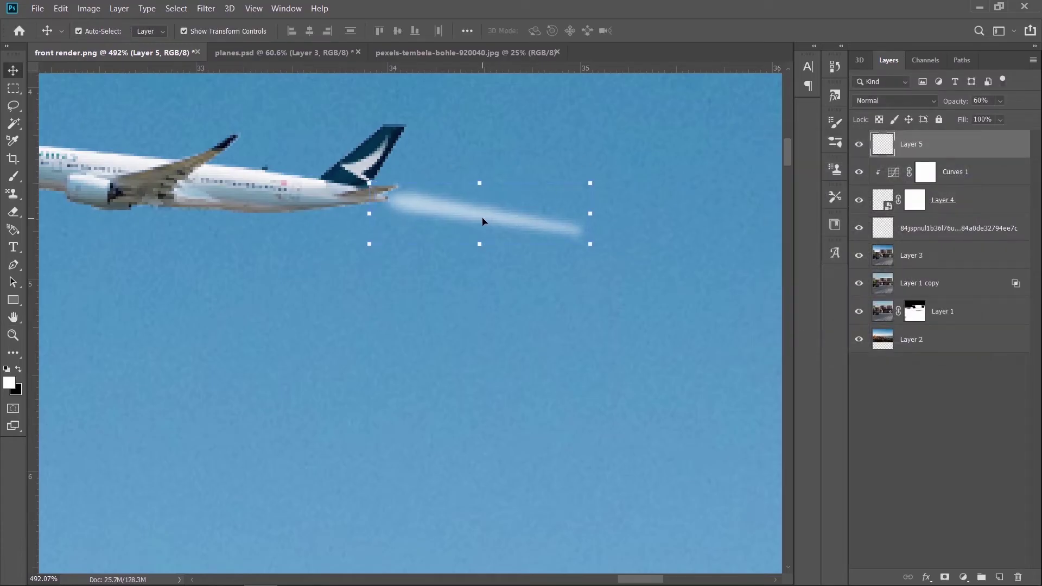
scroll(565, 213, down, 2)
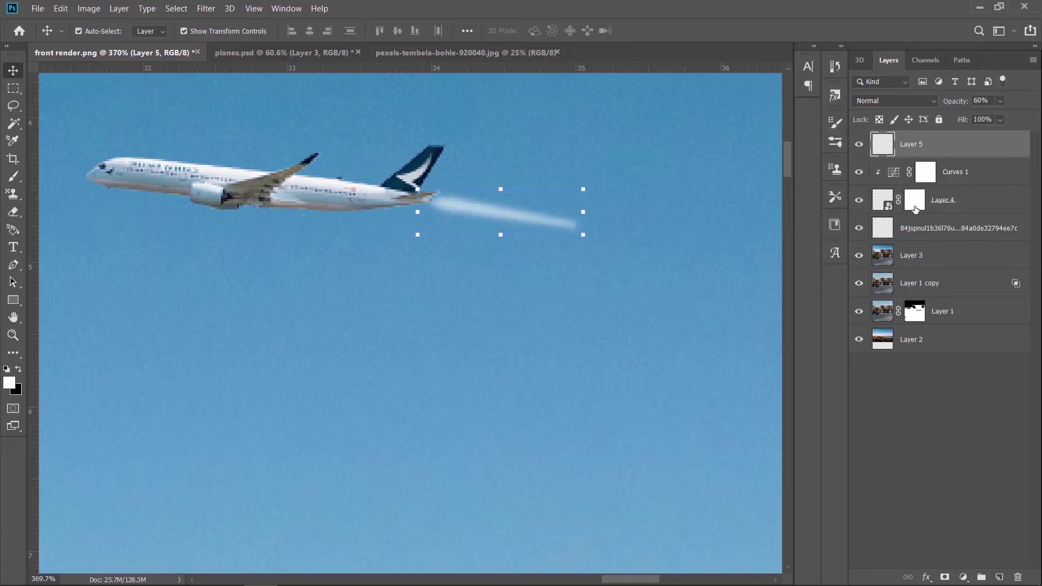
- Give the plane's Layer 4 a horizontal Motion Blur of 5 pixels
click(885, 212)
click(206, 8)
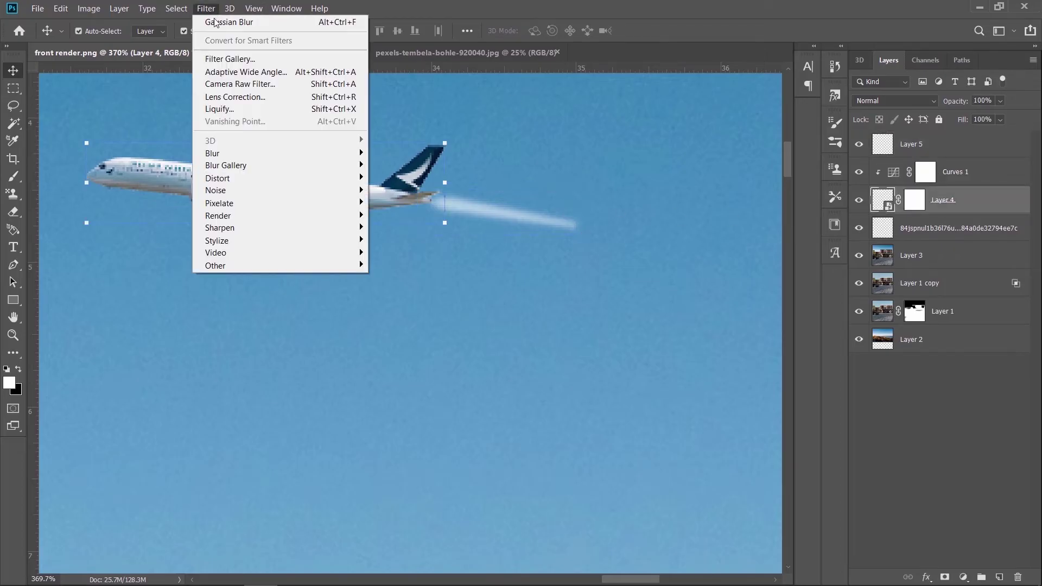
mouse_move(280, 152)
click(402, 227)
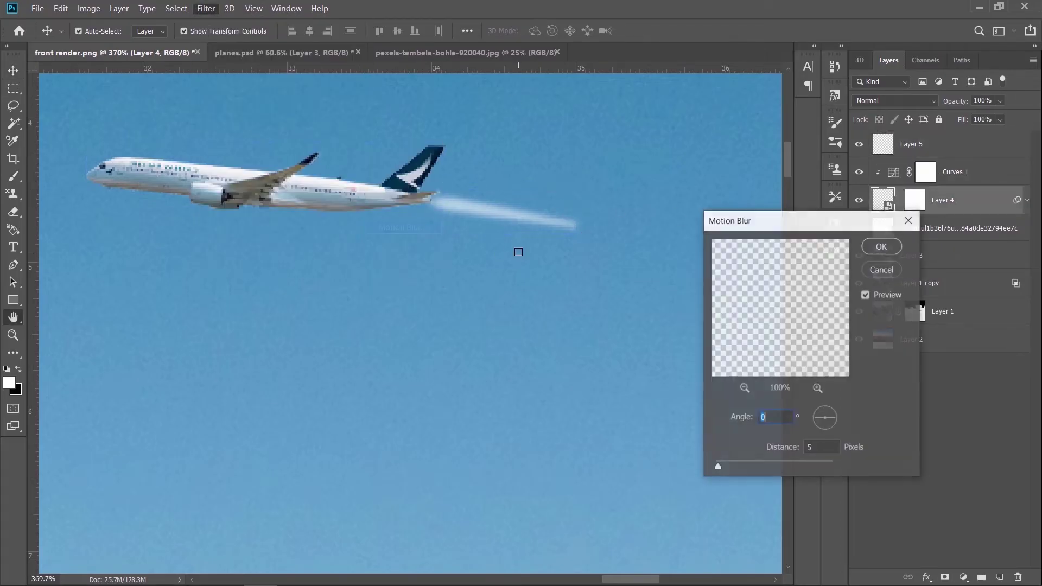
click(881, 246)
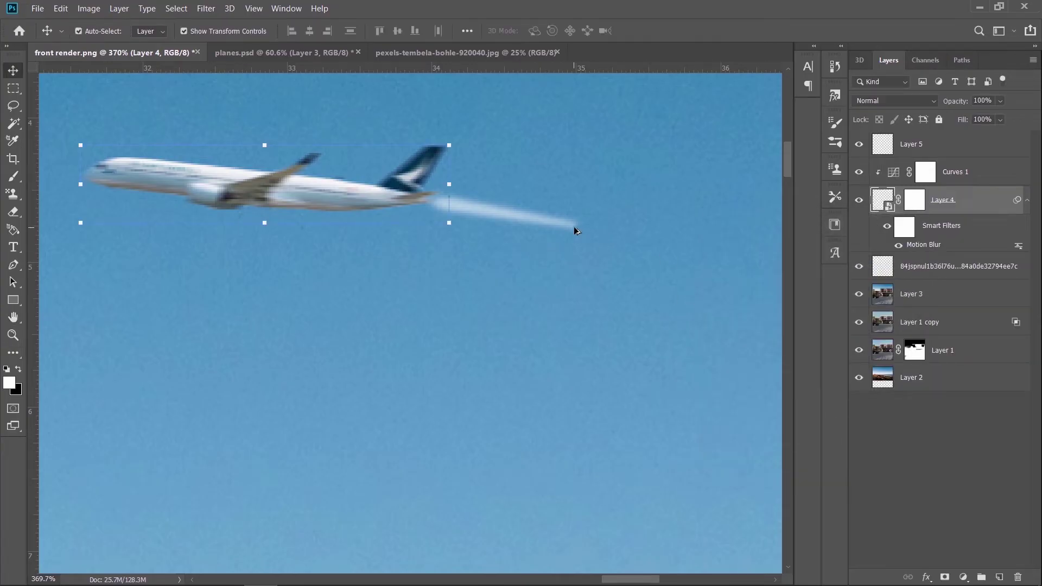
scroll(587, 226, down, 5)
scroll(587, 227, down, 5)
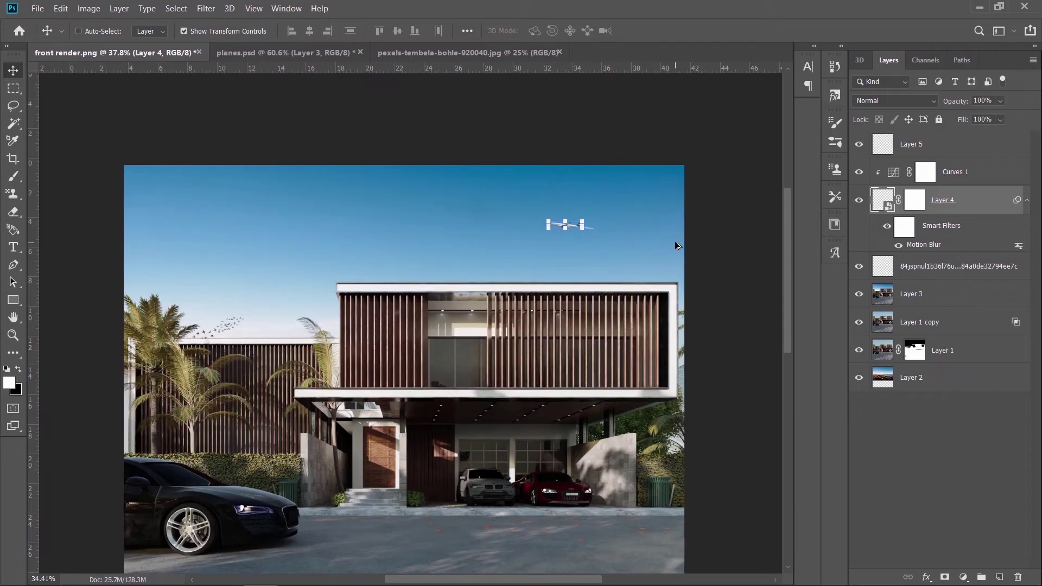
- Shorten the contrail on Layer 5 to about two-thirds of its length
ctrl+click(723, 293)
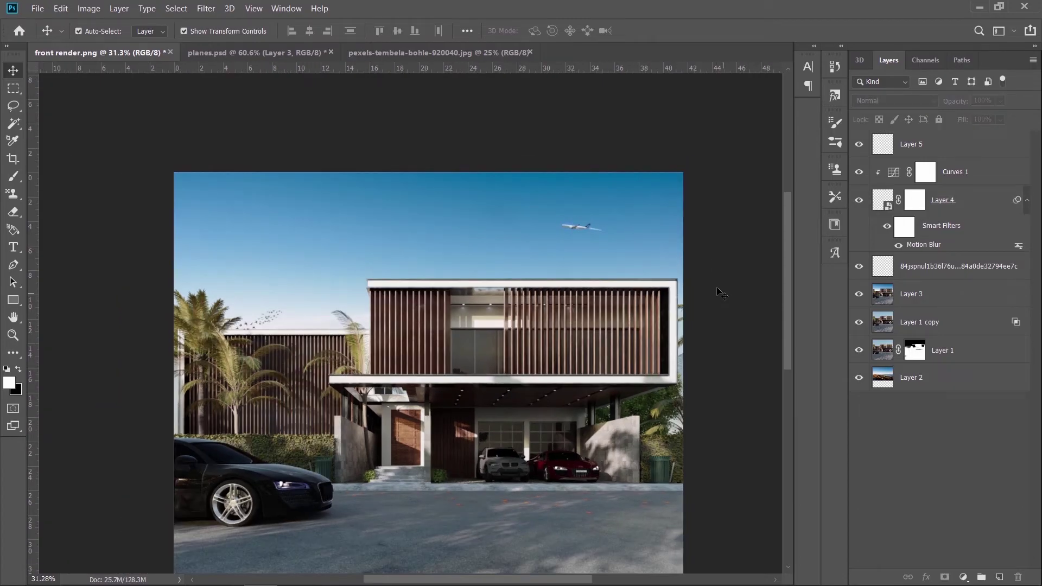
scroll(601, 229, up, 4)
scroll(601, 229, up, 6)
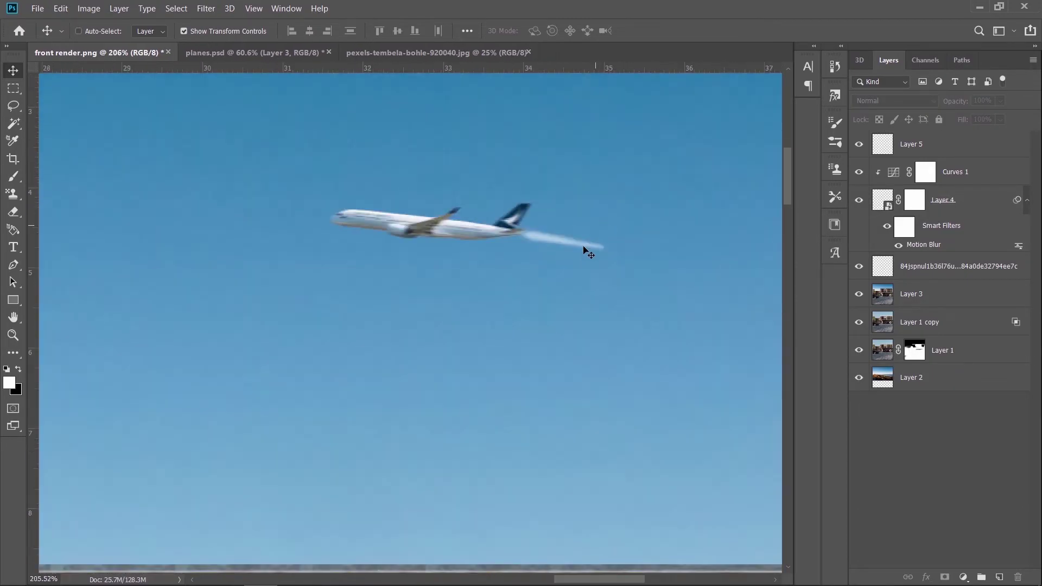
ctrl+click(627, 254)
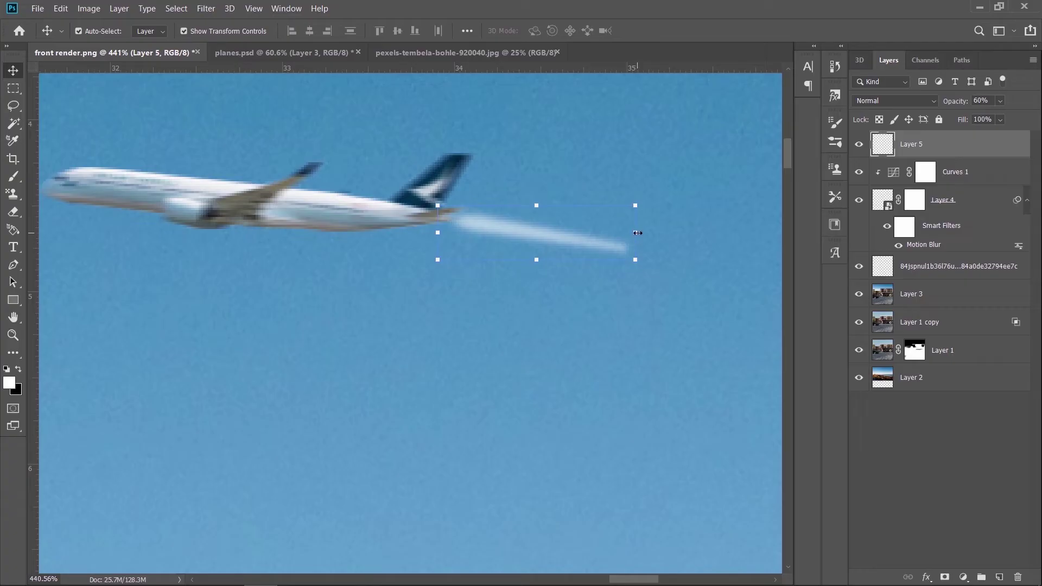
drag(635, 233, 535, 231)
click(651, 31)
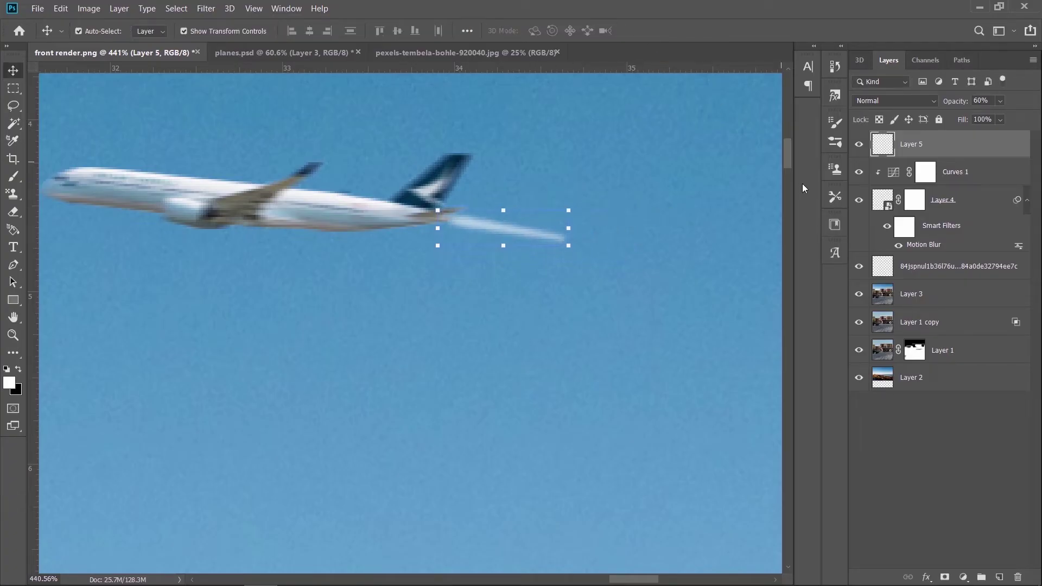
- Lower the contrail layer's opacity from 60% to 50%
text(50)
click(877, 472)
scroll(659, 354, down, 6)
scroll(648, 342, down, 4)
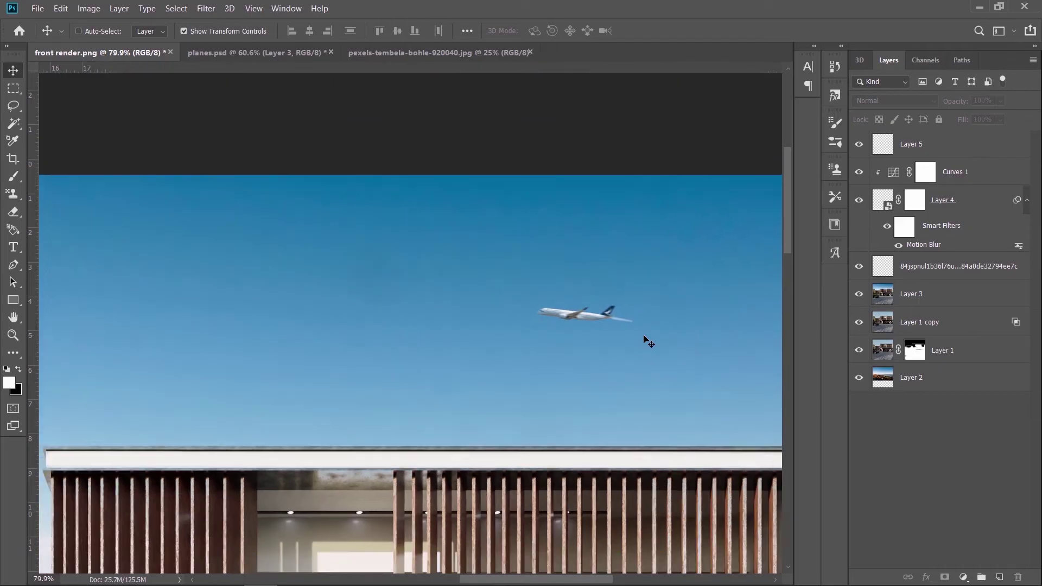
scroll(649, 342, up, 8)
scroll(648, 341, up, 3)
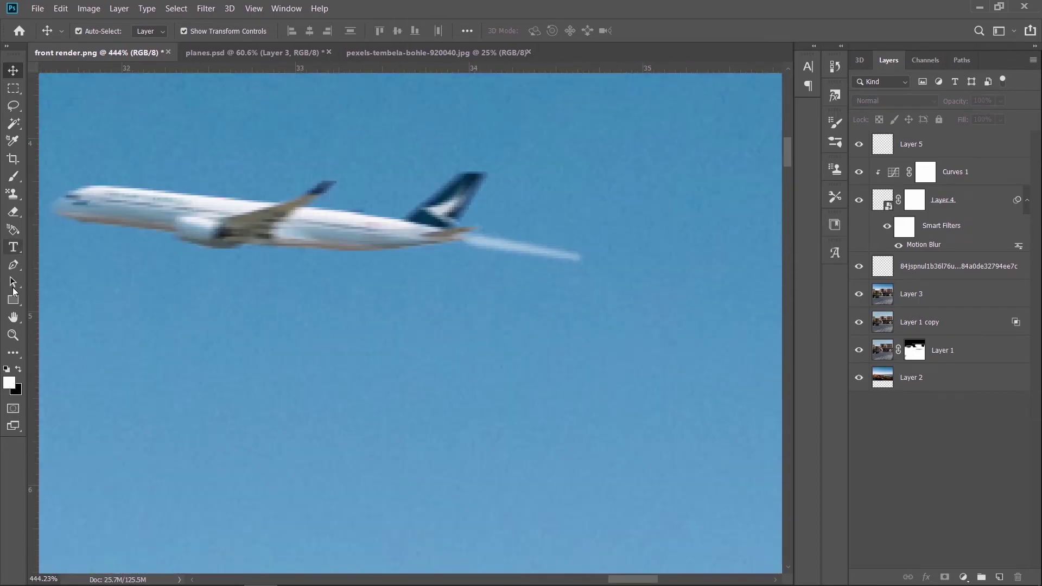
- Select the Gradient tool with a Foreground to Transparent gradient
key(g)
key(i)
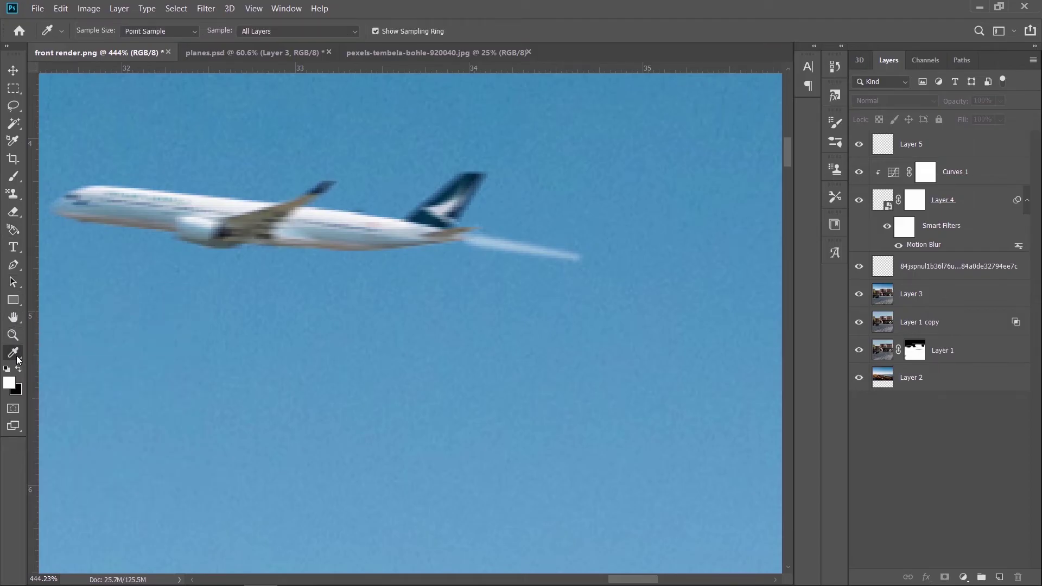
click(16, 359)
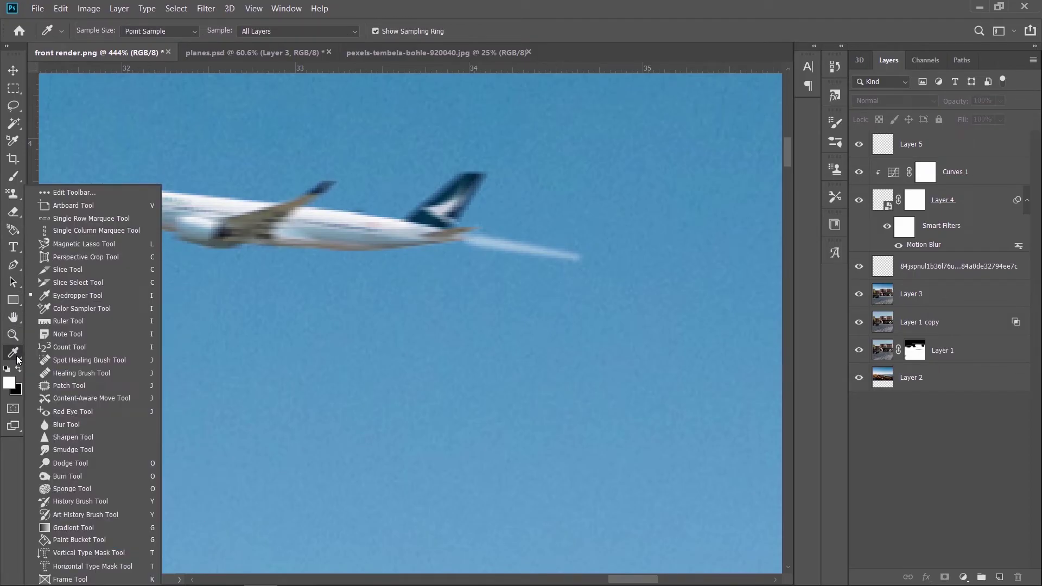
click(85, 526)
click(103, 34)
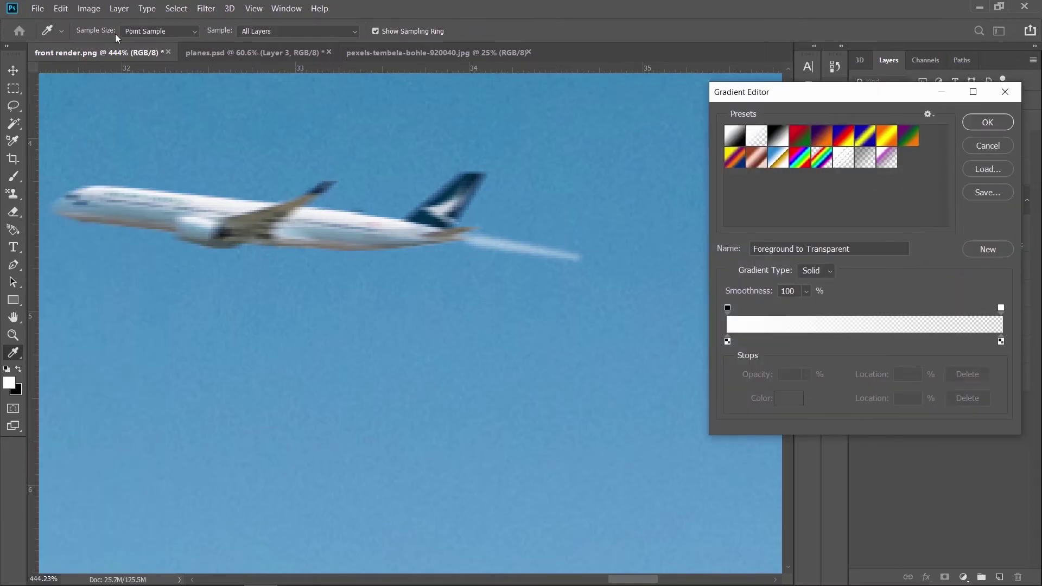
click(987, 123)
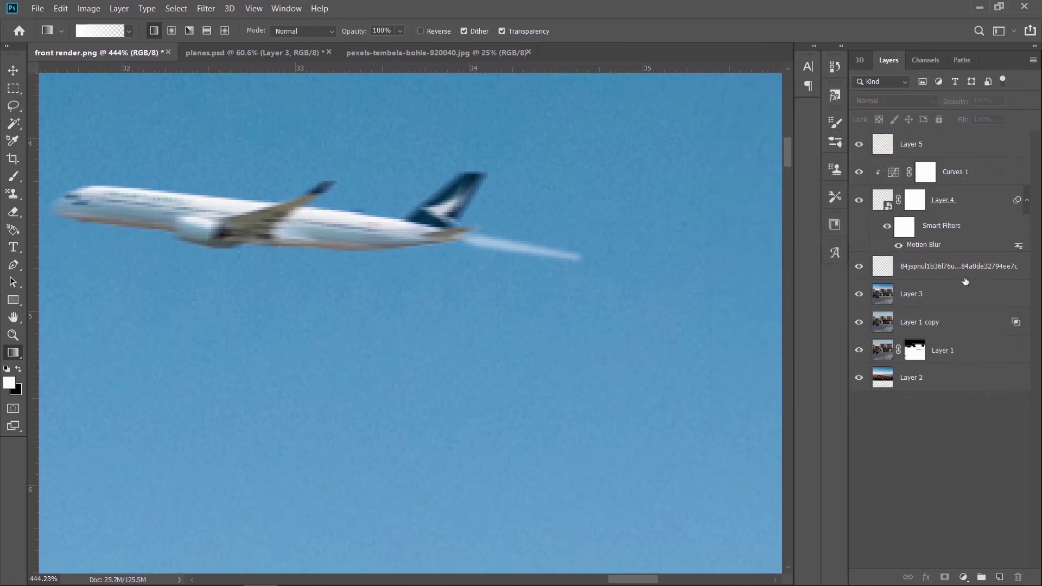
- Add a layer mask to Layer 5 and drag a gradient to fade the contrail's tip
click(930, 151)
click(945, 578)
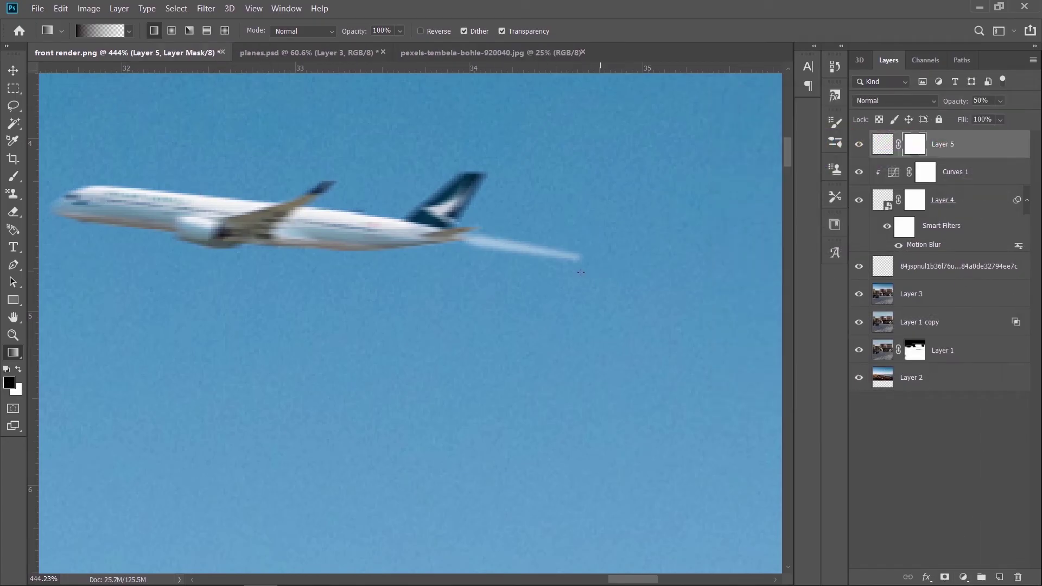
drag(600, 269, 515, 255)
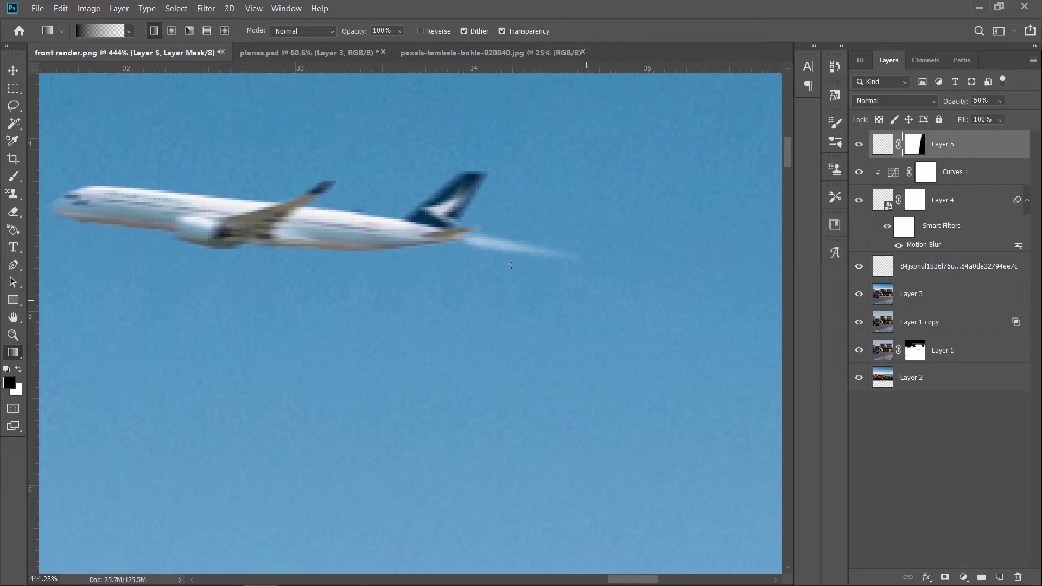
key(v)
alt+scroll(684, 230, down, 5)
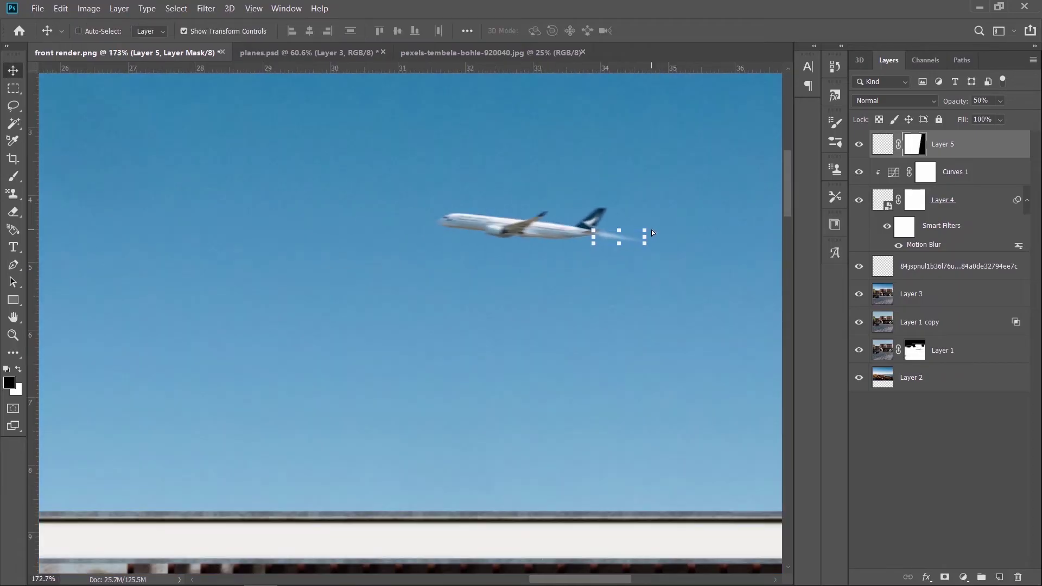
alt+scroll(651, 230, down, 8)
ctrl+click(736, 278)
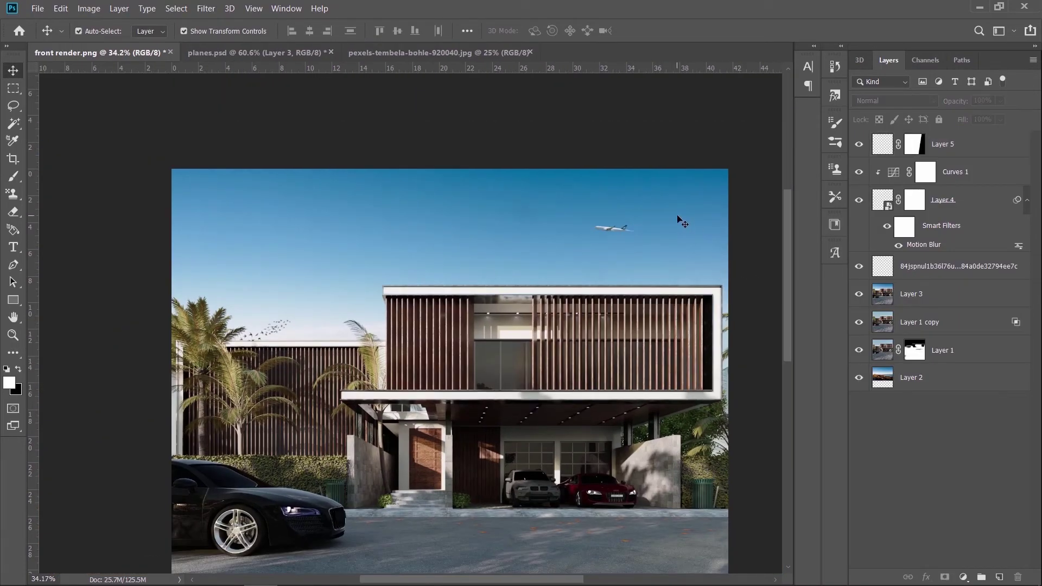
scroll(678, 220, down, 2)
alt+scroll(682, 222, down, 1)
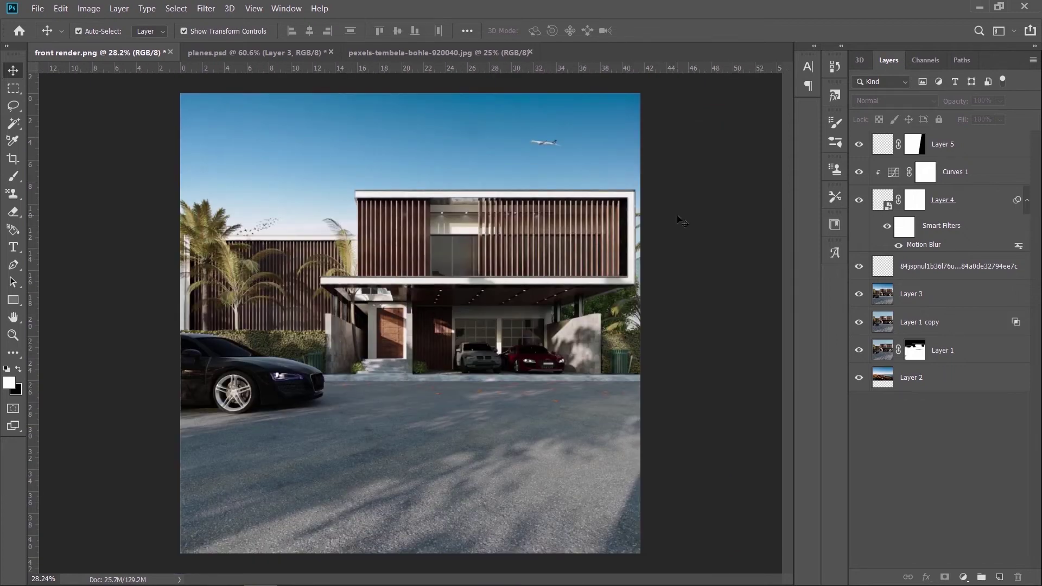
click(966, 153)
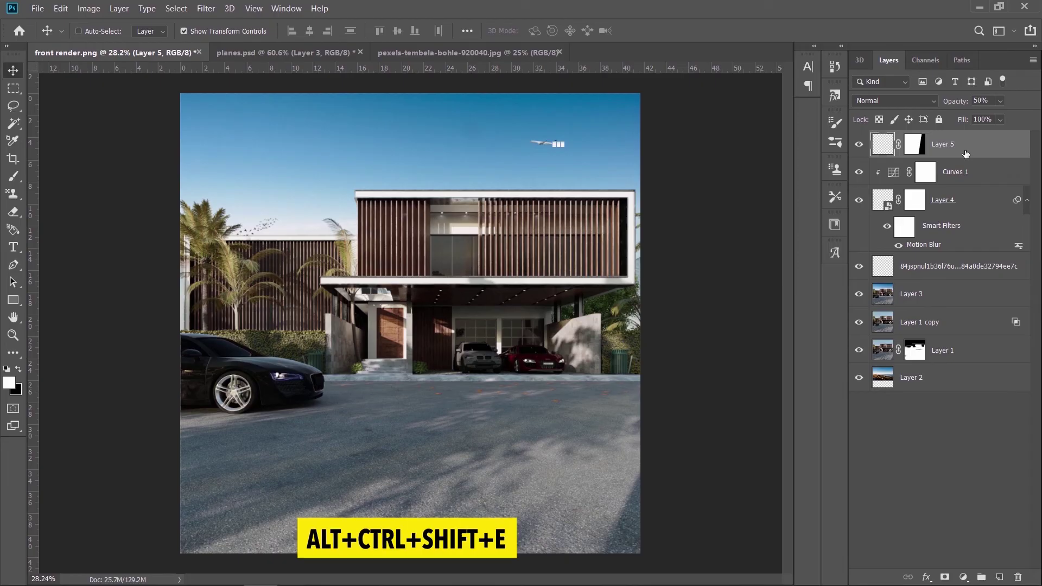
- Stamp all visible layers into Layer 6 with Ctrl+Alt+Shift+E and open the Camera Raw Filter
key(ctrl+alt+shift+e)
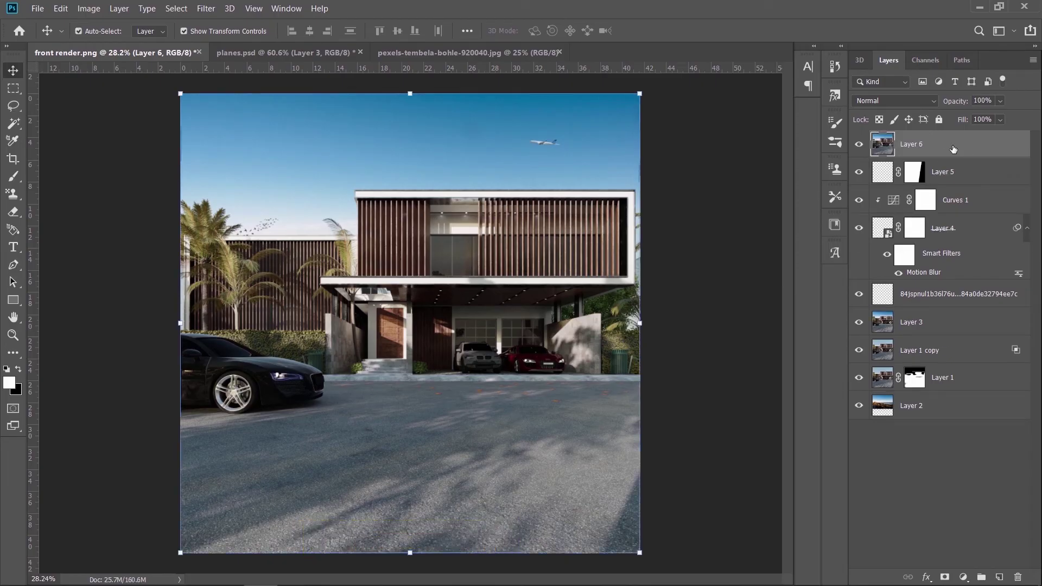
click(205, 10)
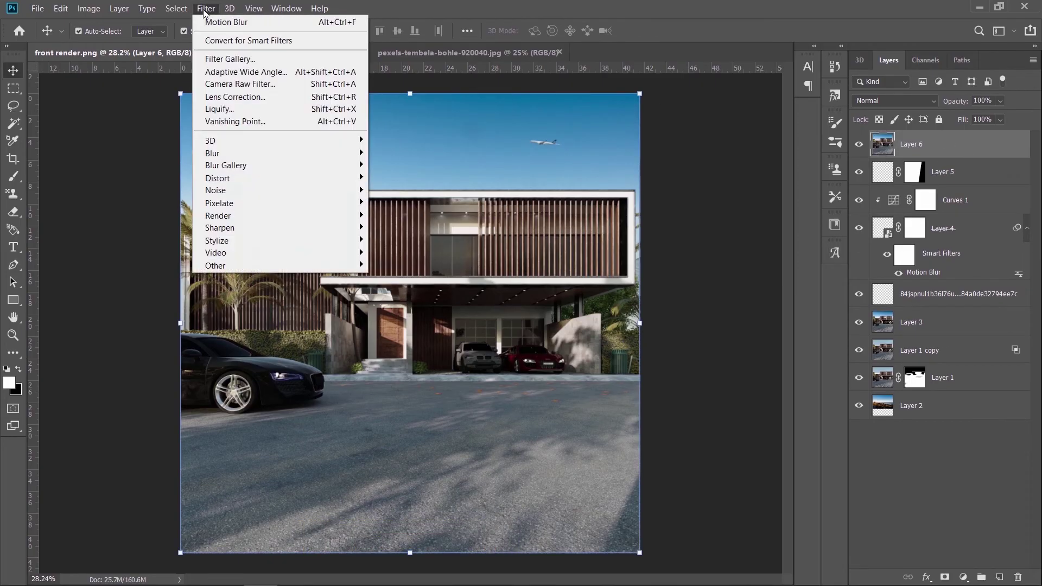
click(232, 85)
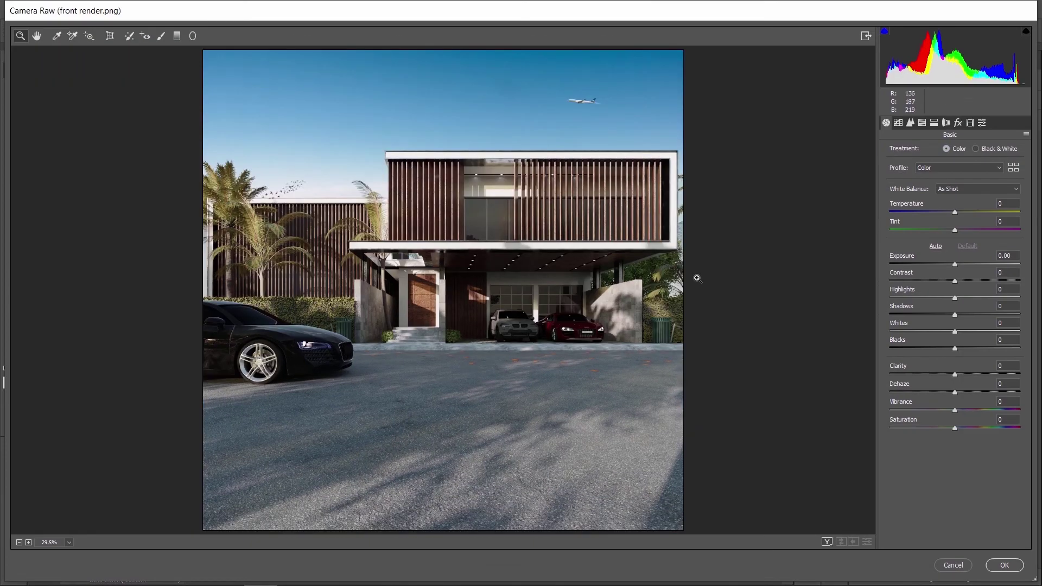
- Show a side-by-side before/after view and set Temperature +3, Exposure +0.40 and Contrast +15
click(826, 541)
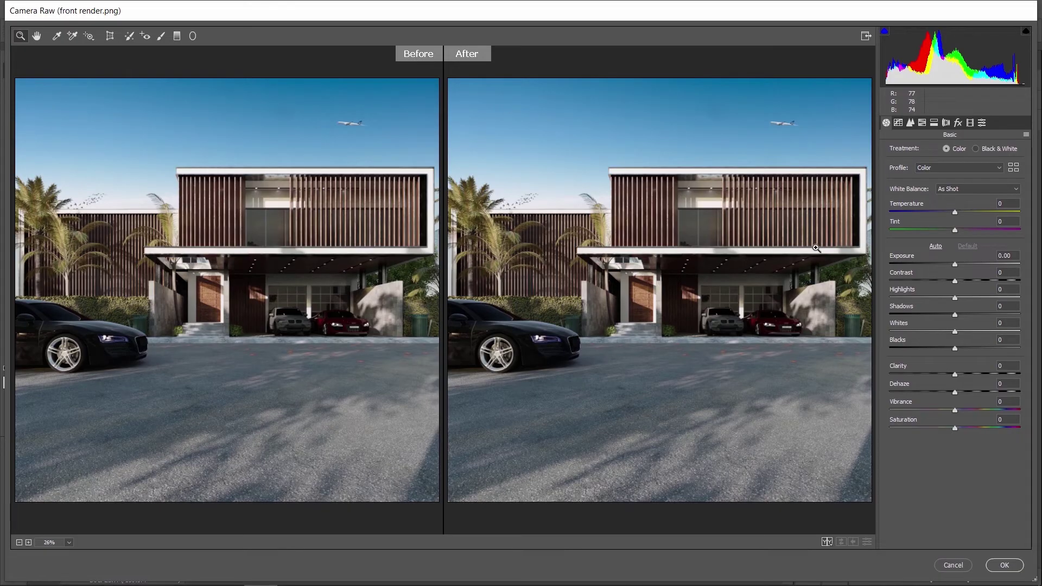
mouse_move(955, 213)
mouse_down()
mouse_move(977, 212)
mouse_move(928, 214)
mouse_move(945, 212)
mouse_up()
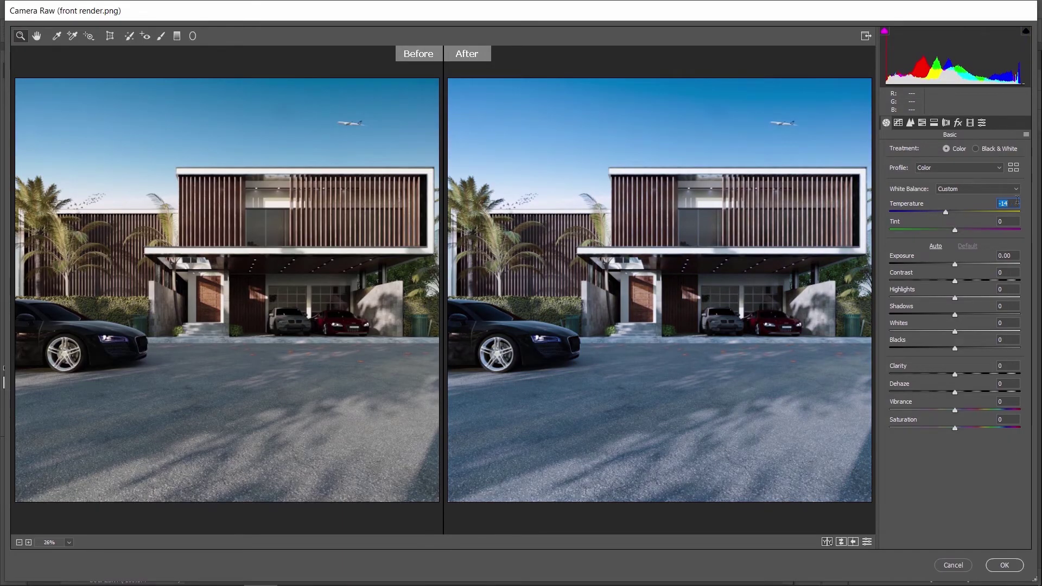
text(3)
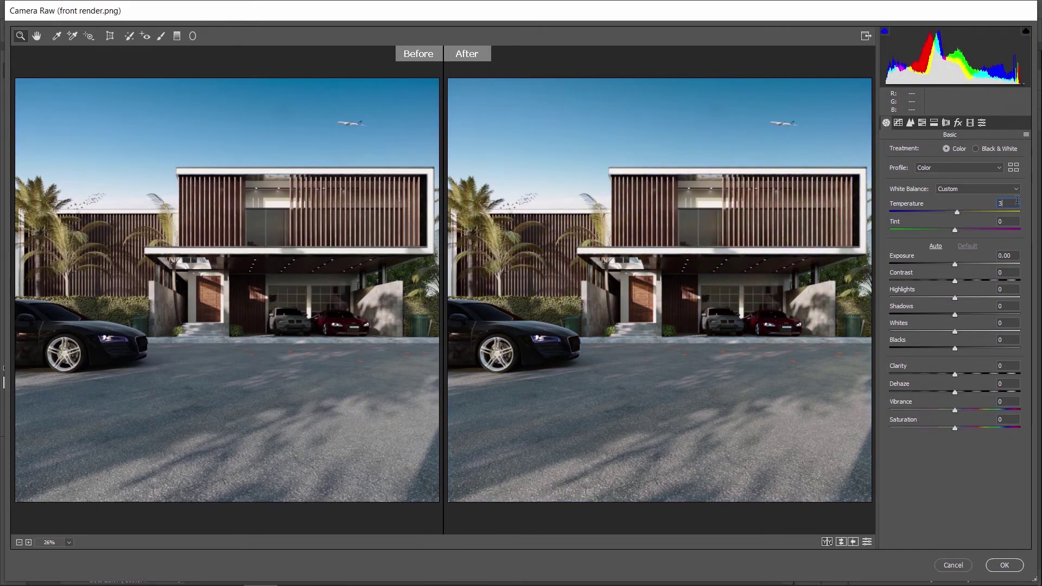
click(1011, 257)
text(0.4)
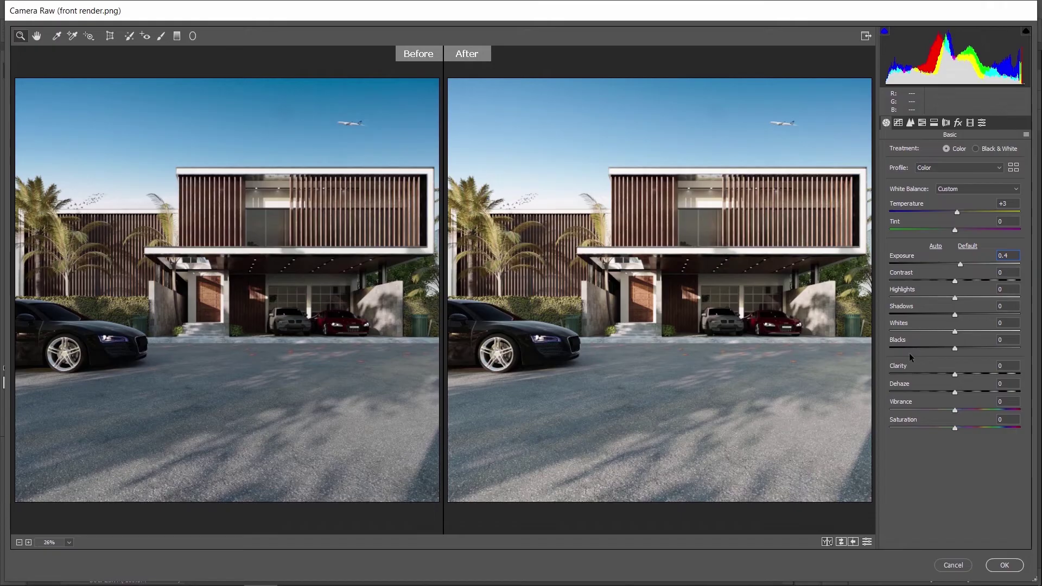
click(1005, 273)
text(15)
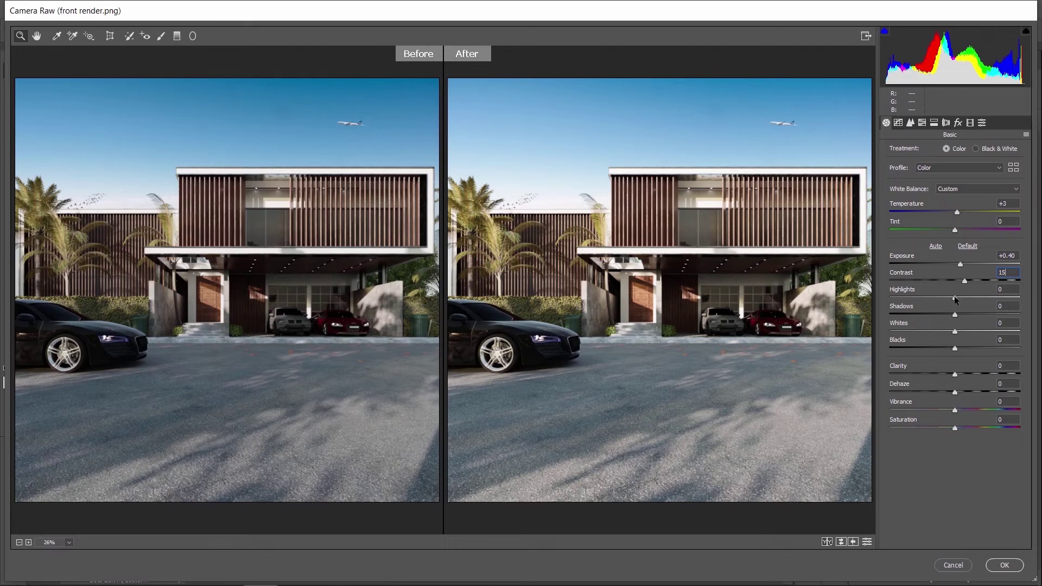
- Set Clarity and Vibrance to +22 each, keep Dehaze at 0, and bring up the Tone Curve panel
mouse_move(955, 299)
mouse_down()
mouse_move(978, 296)
mouse_move(947, 296)
mouse_move(965, 298)
mouse_up()
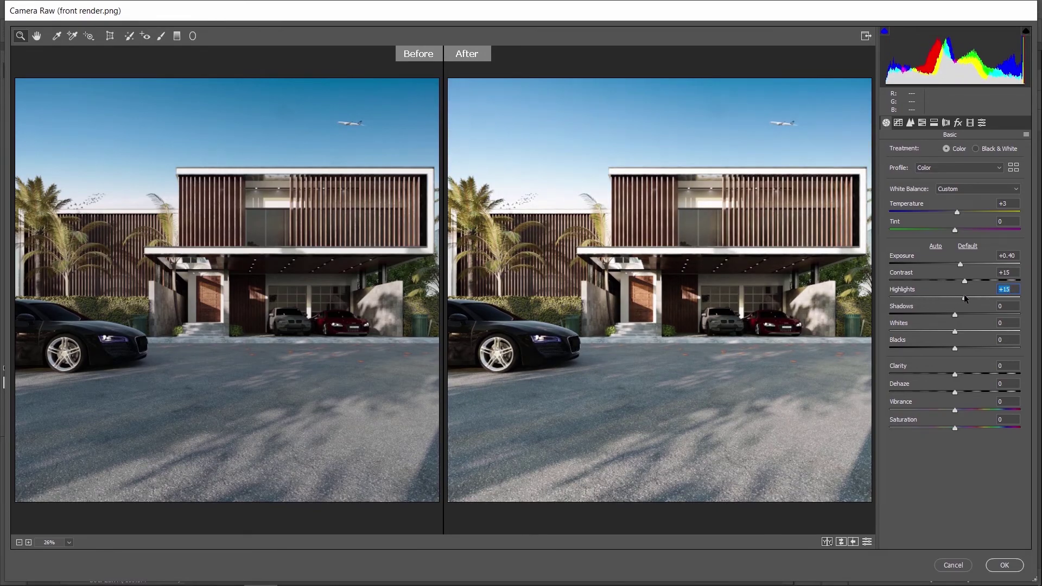
text(0)
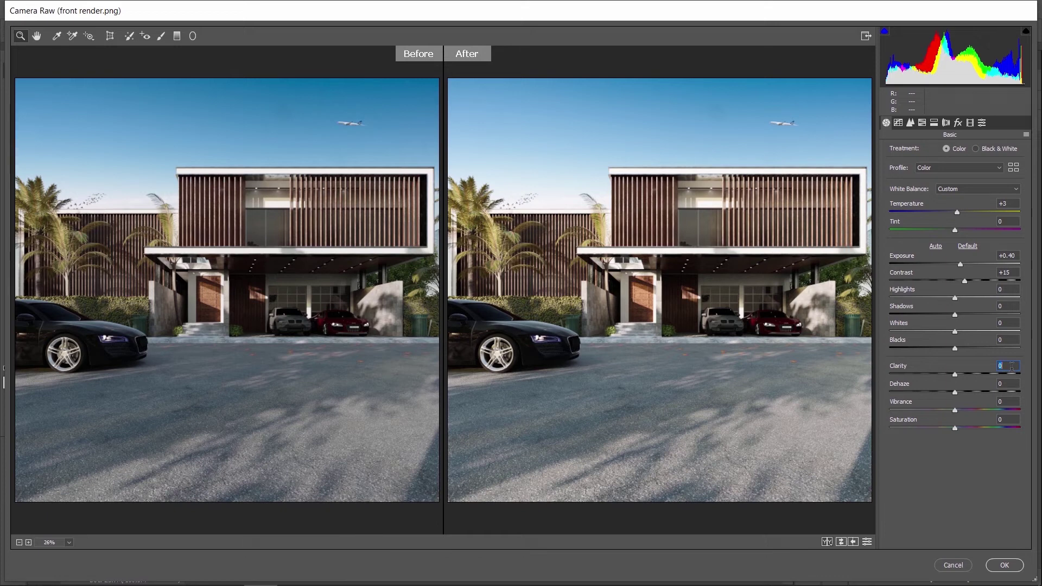
text(22)
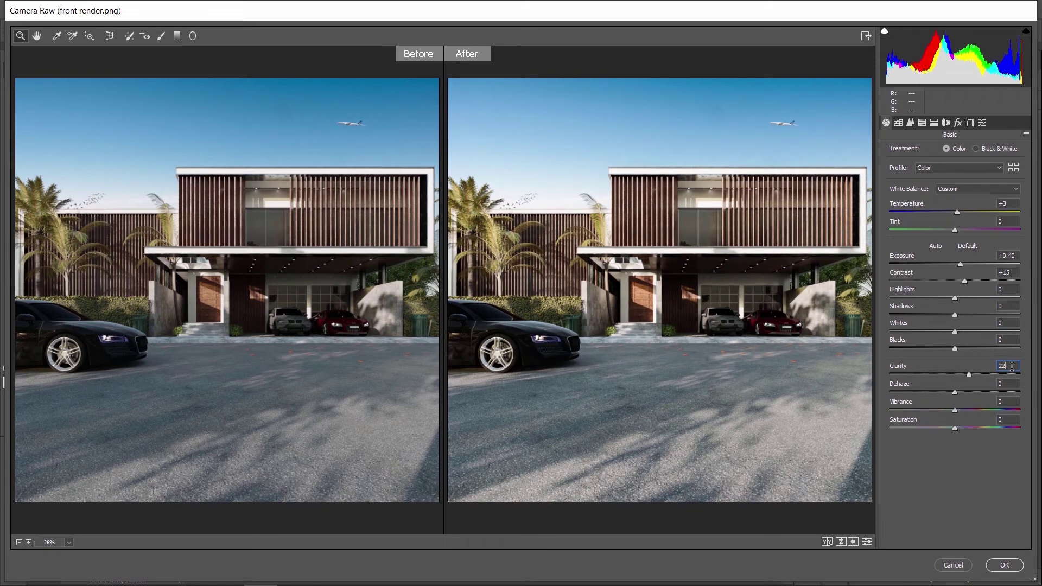
click(1016, 401)
text(22)
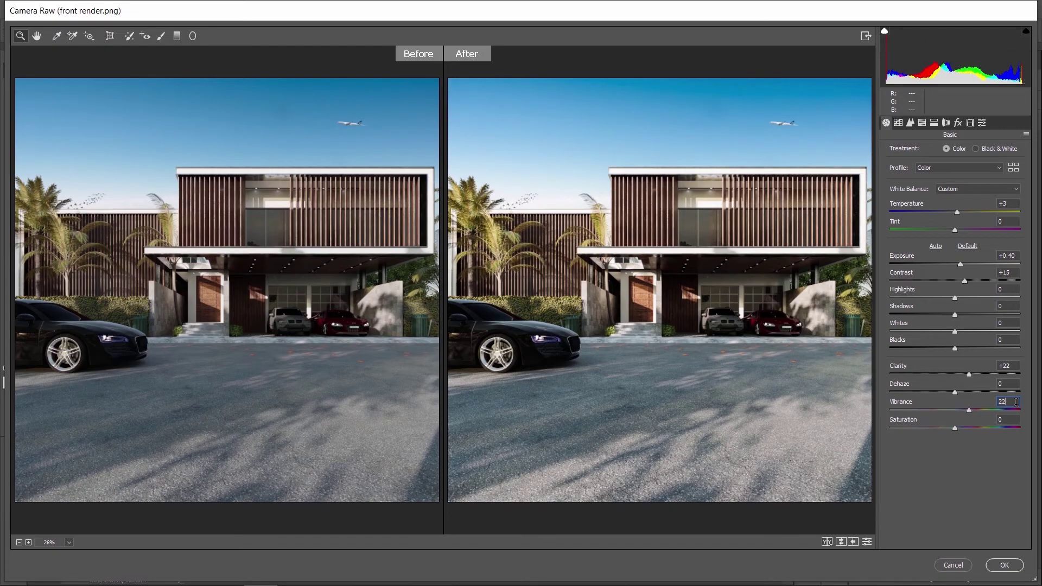
click(1009, 384)
drag(954, 392, 997, 397)
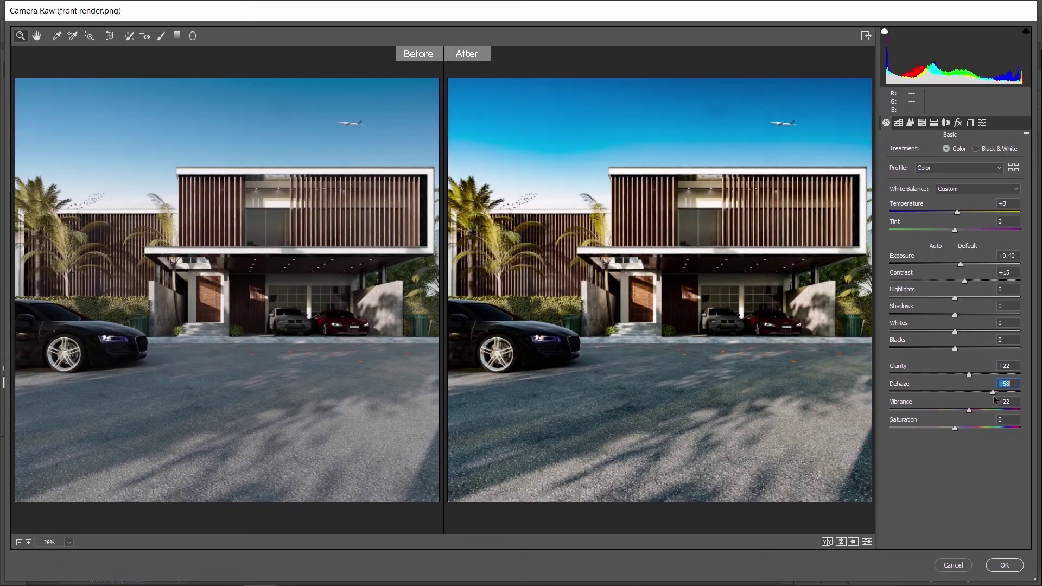
text(8)
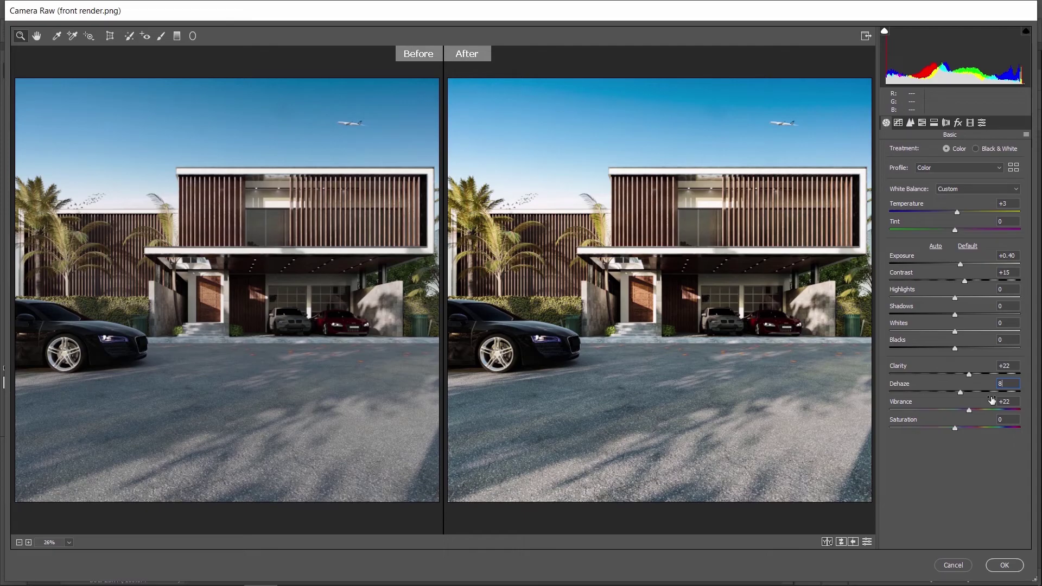
click(910, 122)
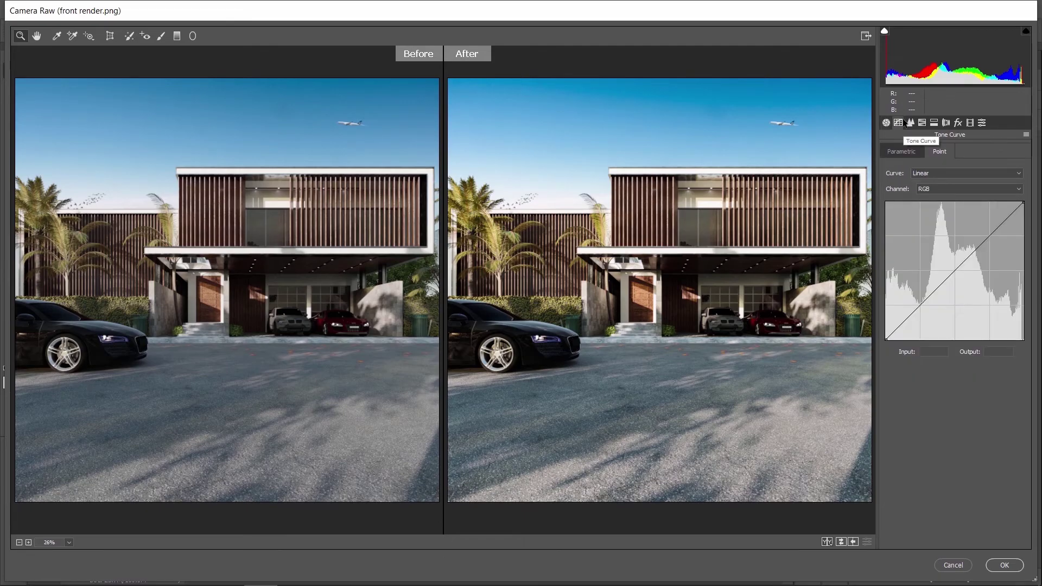
- Add two RGB curve points, moving highlights 182→196 and shadows 62→66 for a gentle S-curve
click(991, 239)
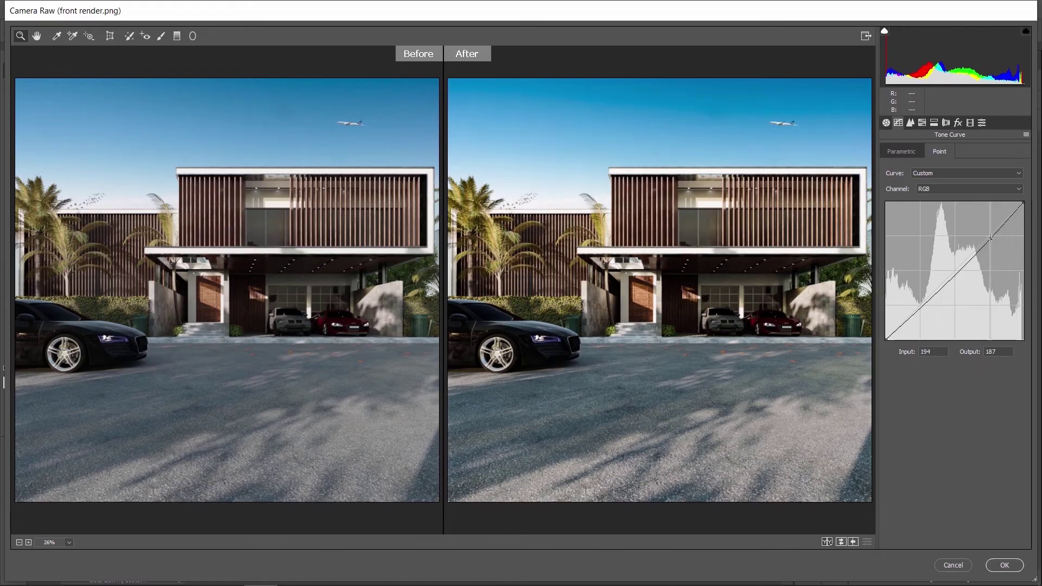
click(928, 301)
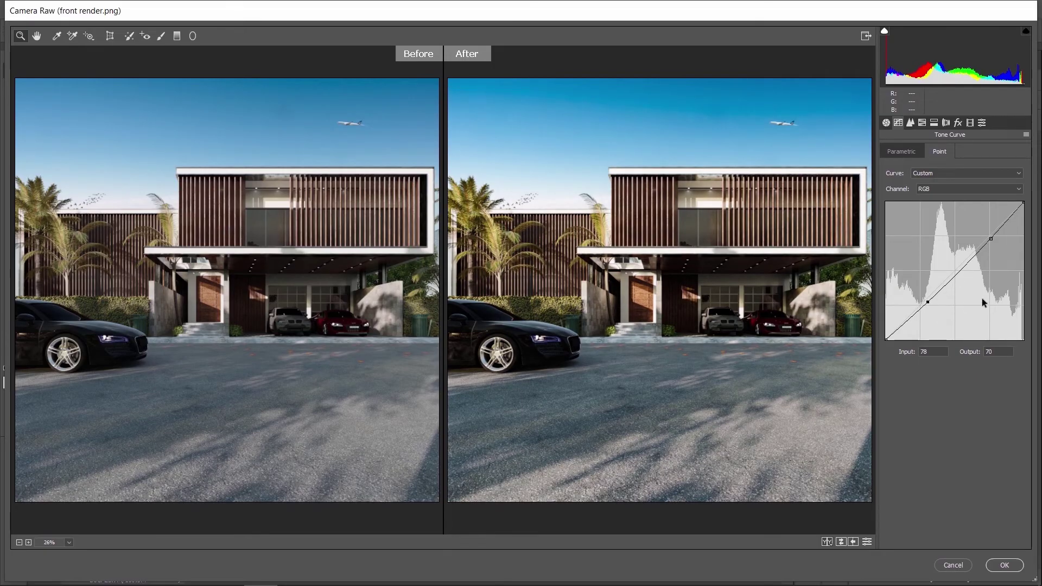
mouse_move(992, 240)
mouse_down()
mouse_move(974, 230)
mouse_move(984, 233)
mouse_up()
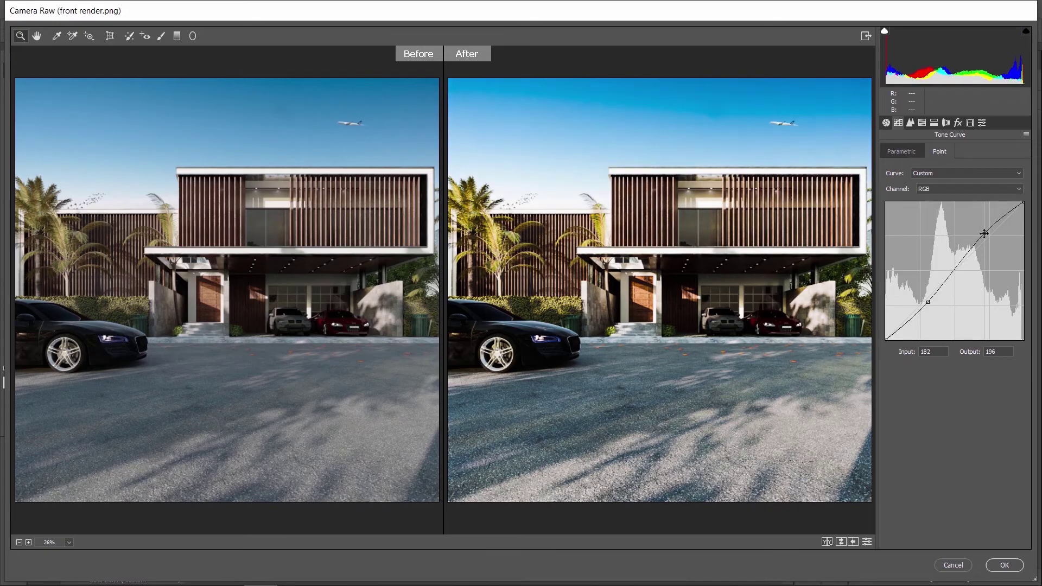
drag(927, 301, 918, 305)
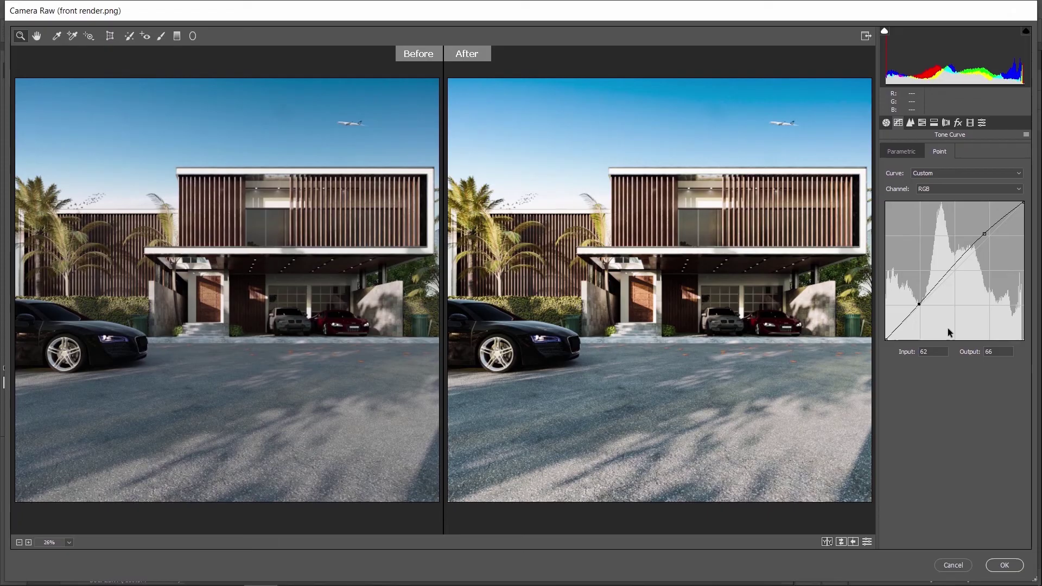
- In the Detail panel, zoom onto the front wheel and set Sharpening Amount 44 and Luminance 60
click(910, 123)
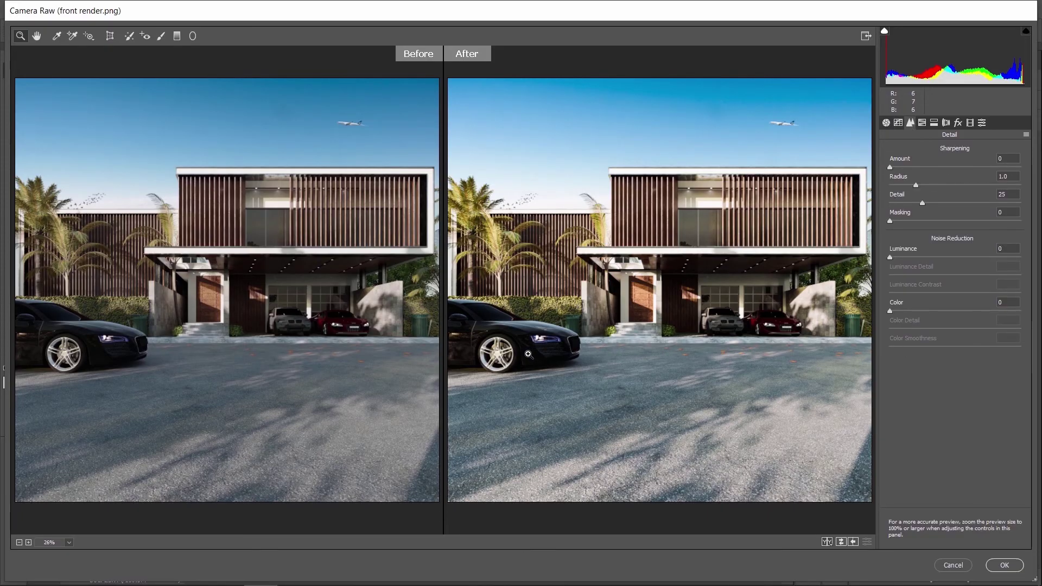
click(491, 348)
click(506, 335)
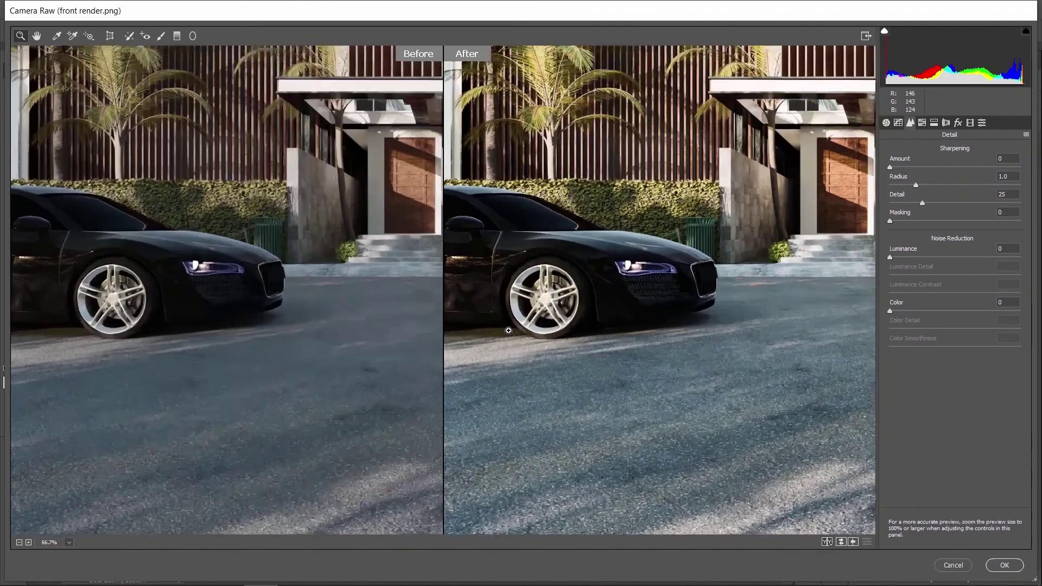
click(673, 148)
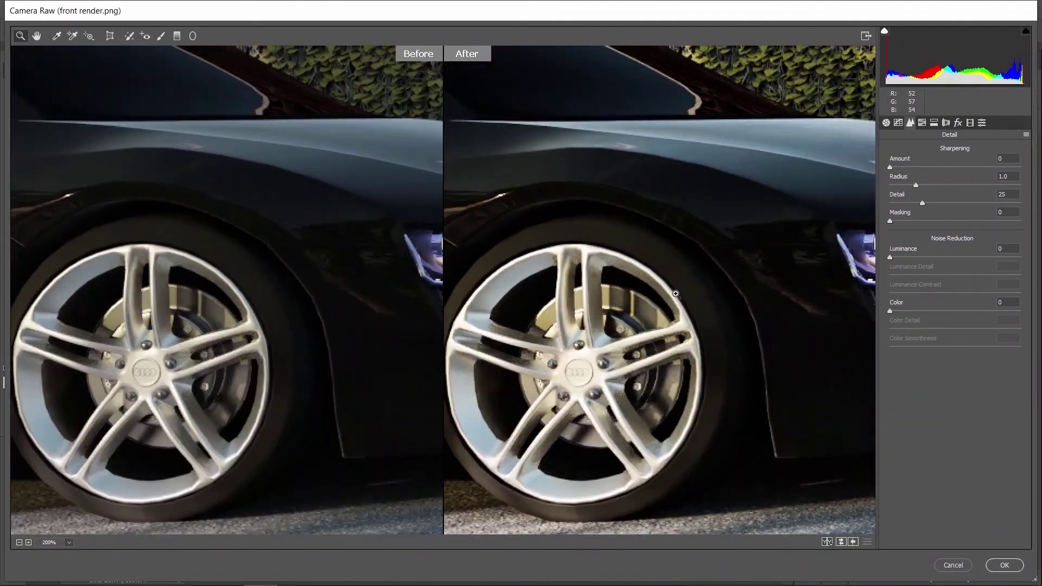
drag(890, 167, 943, 173)
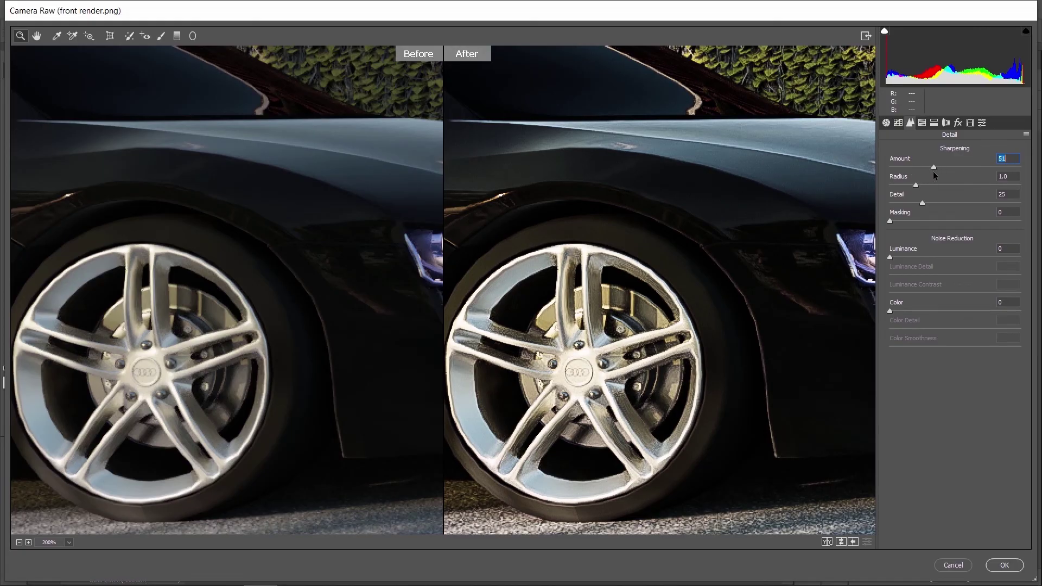
text(44)
drag(890, 260, 914, 258)
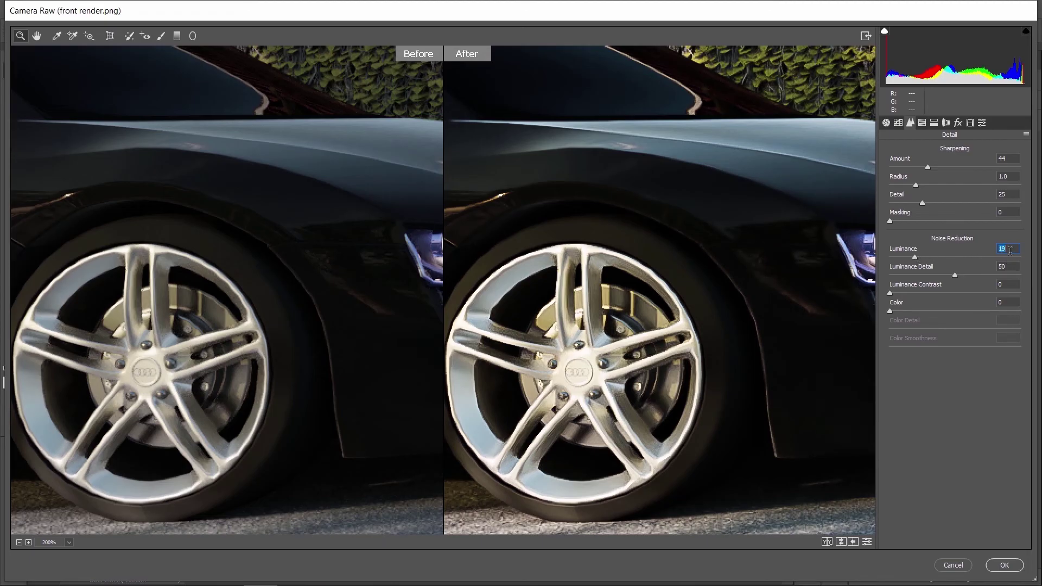
text(6)
- Zoom back out to the whole house and apply the Camera Raw grade to Layer 6
key(ctrl+minus)
key(ctrl+minus)
key(ctrl+minus)
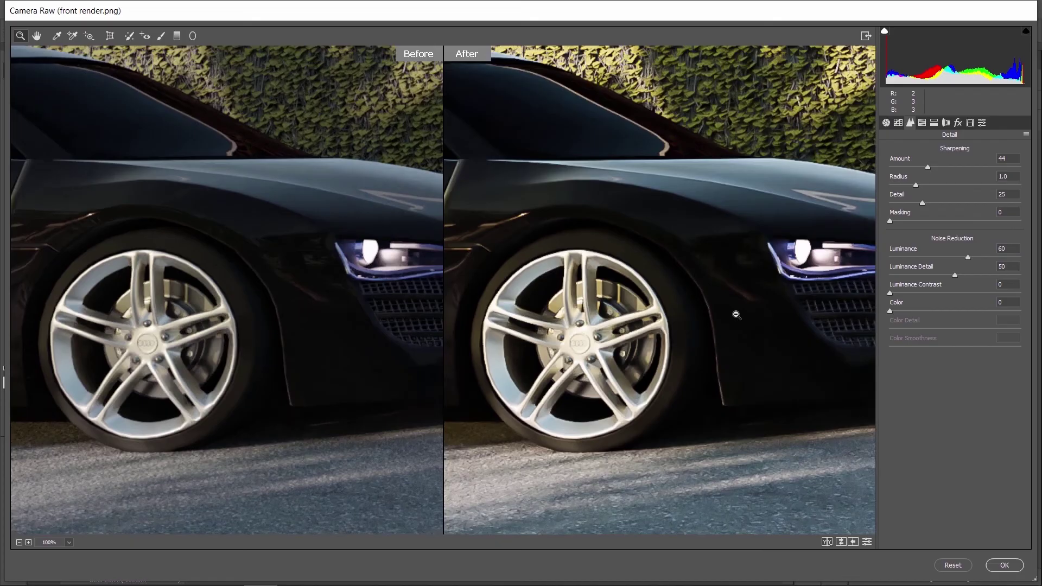
scroll(736, 314, up, 2)
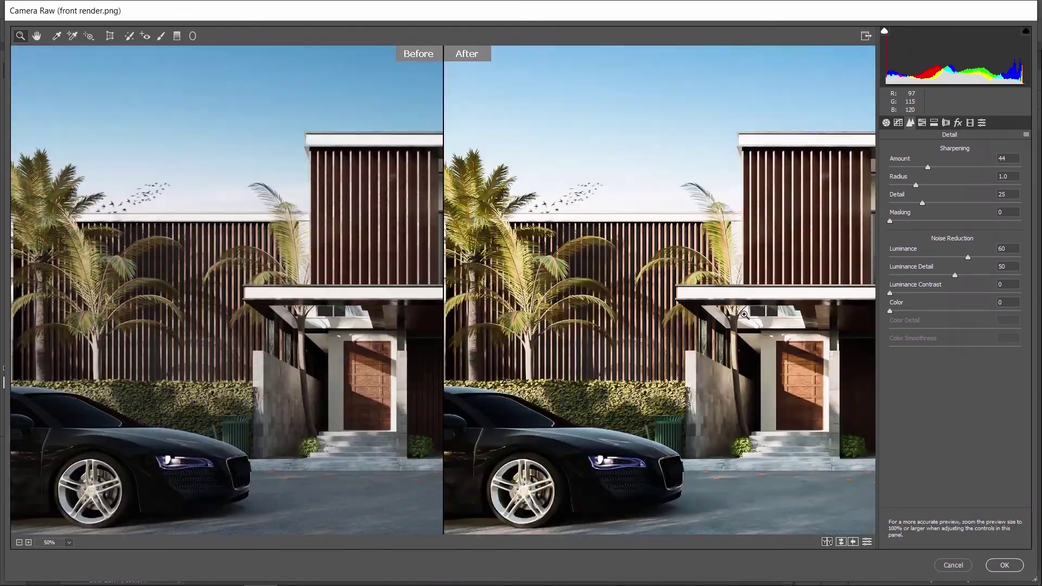
key(alt)
alt+click(804, 309)
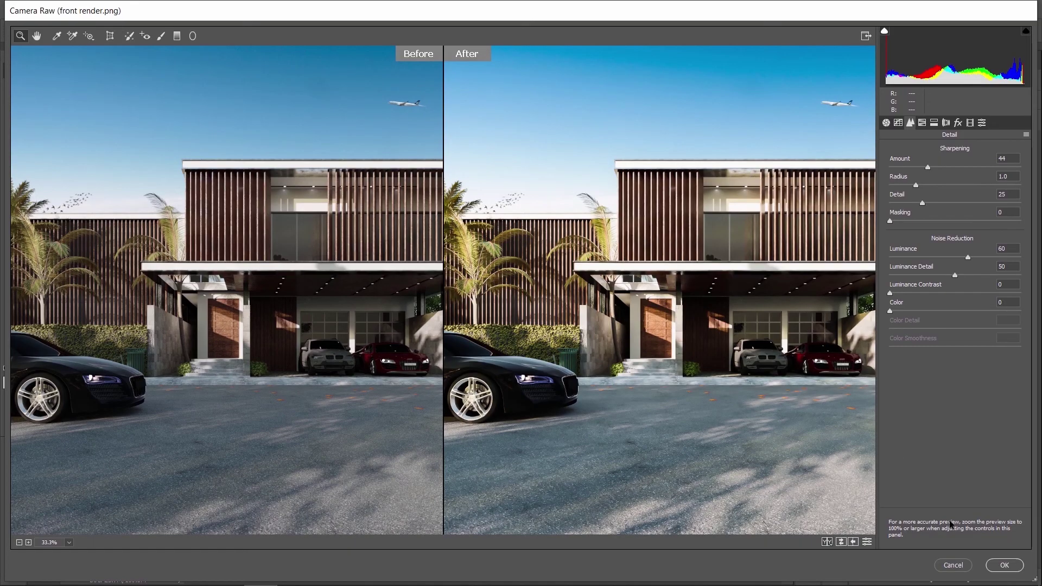
click(1005, 565)
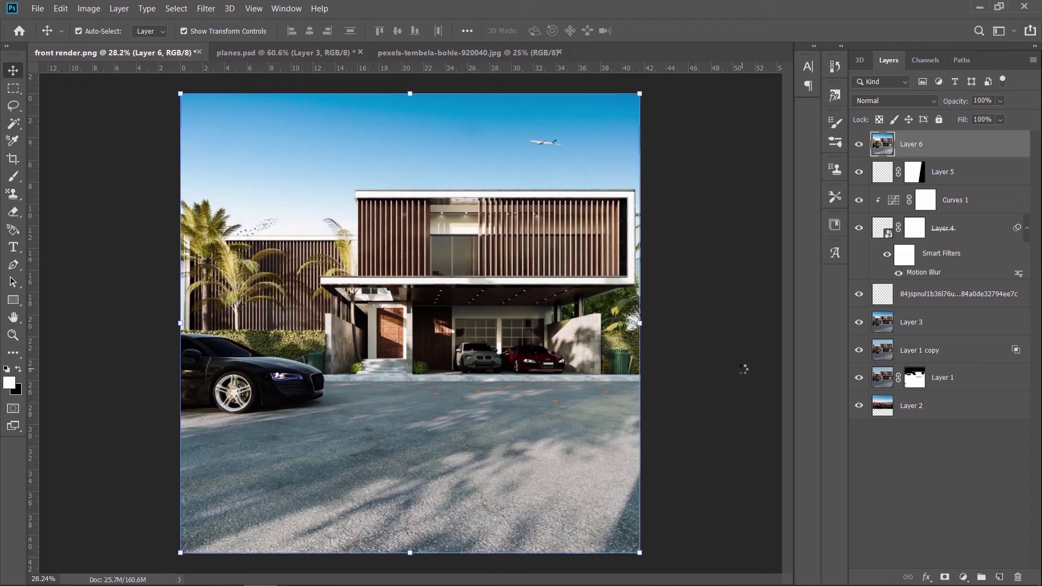
- Add a Color Lookup 1 layer using the Cinestyle Picture Style 3DLUT at 40% opacity
click(963, 577)
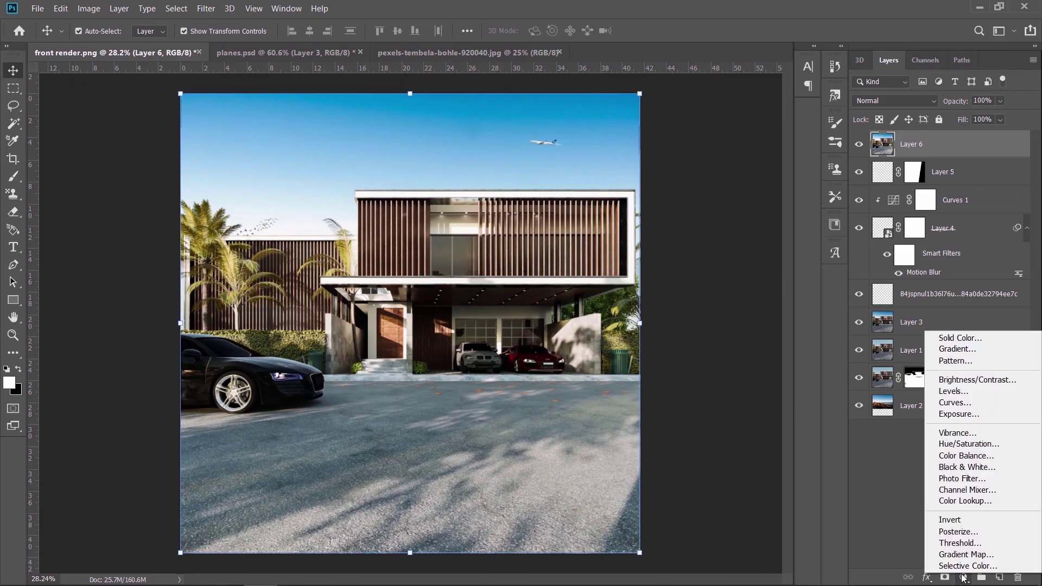
click(958, 502)
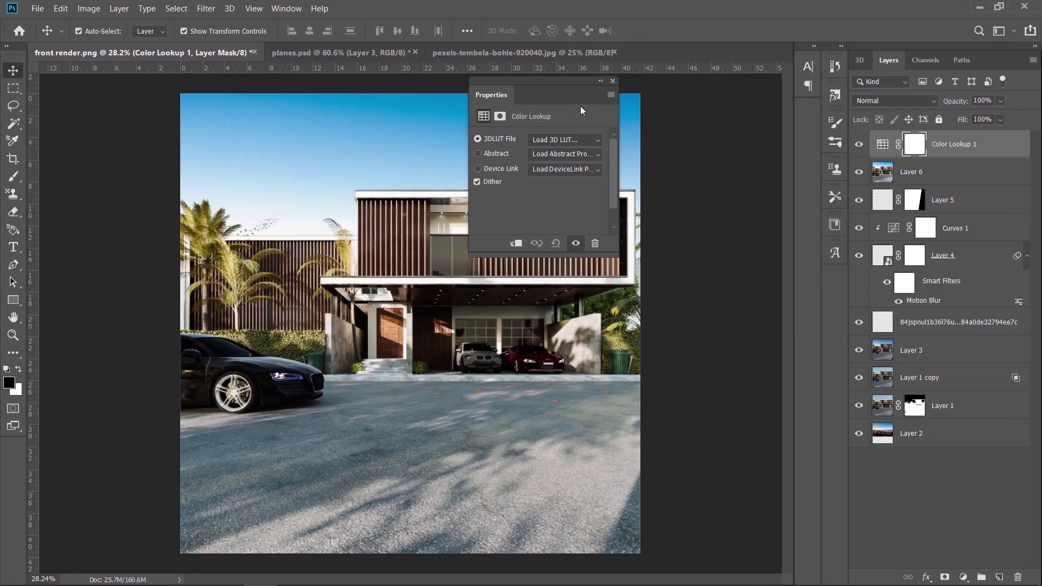
drag(566, 83, 806, 119)
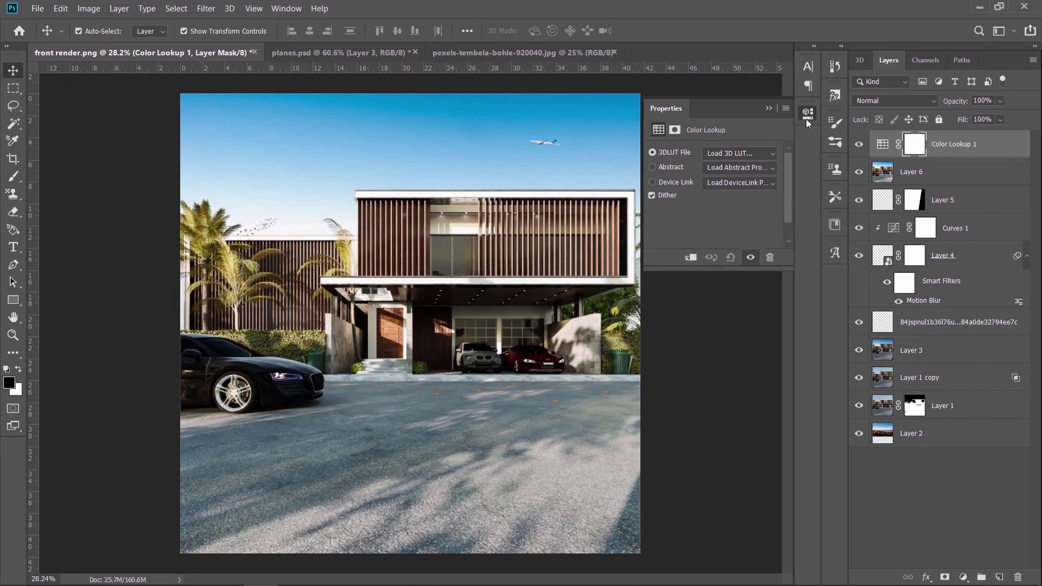
click(761, 152)
click(755, 97)
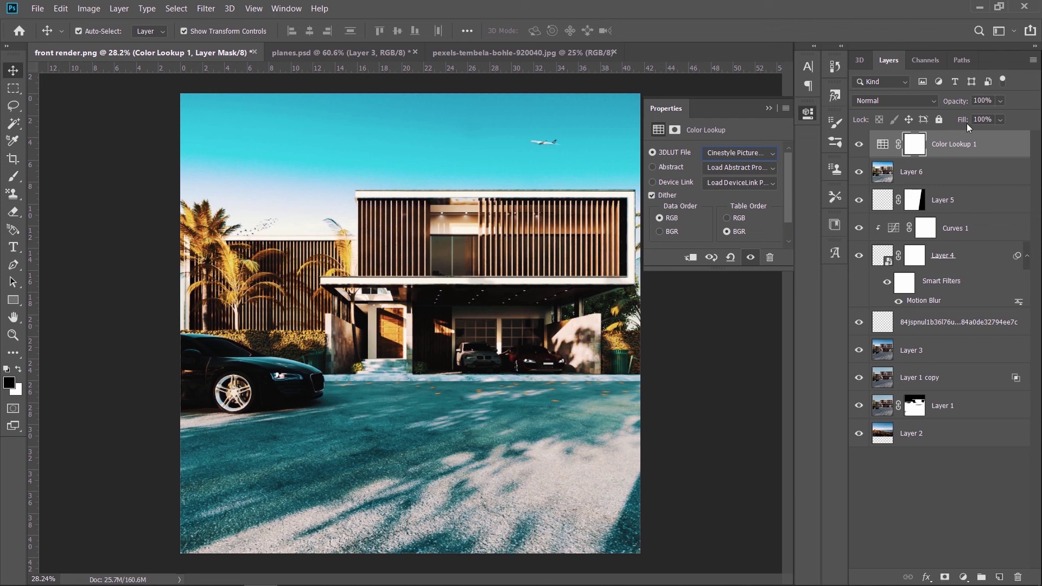
click(978, 100)
text(40)
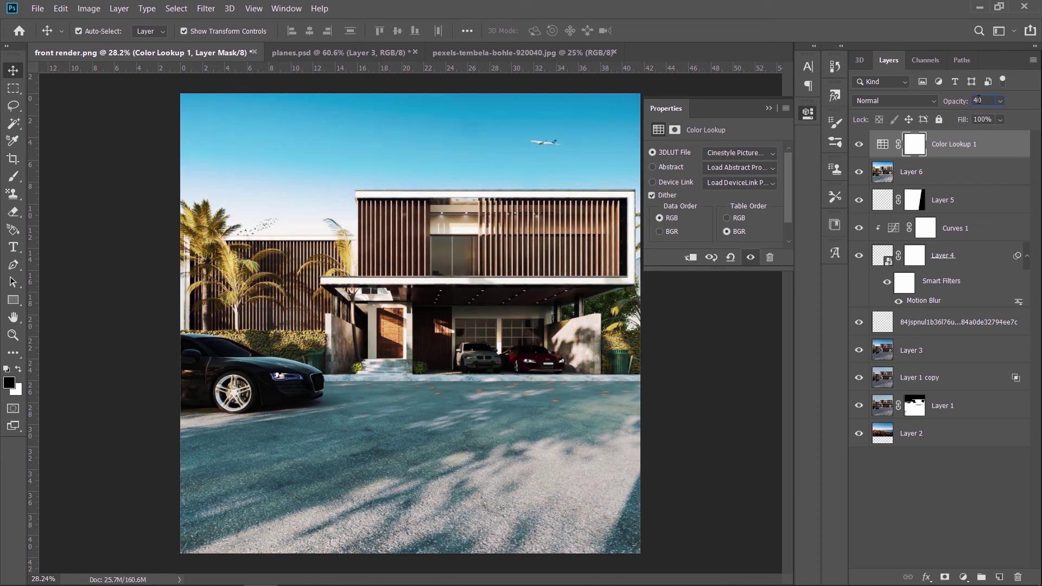
click(769, 108)
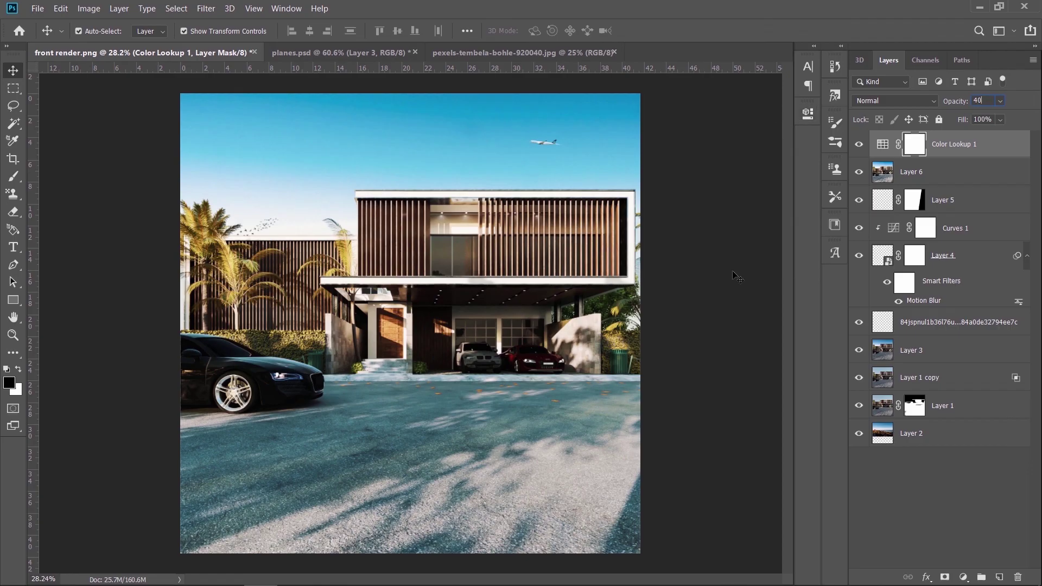